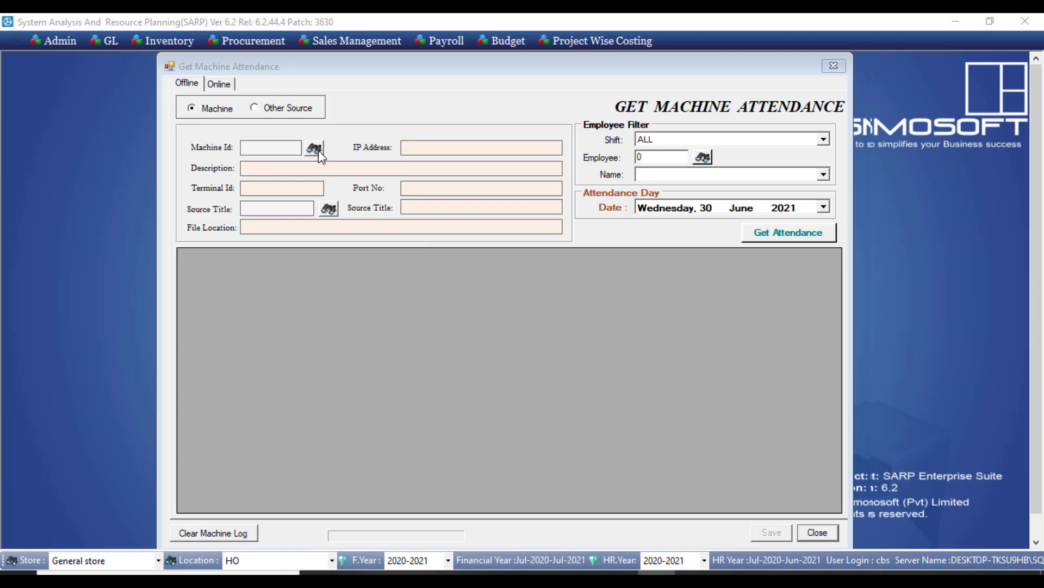
# Select the Printex Attendance machine and view the shift choices in the employee filter.
pyautogui.click(316, 150)
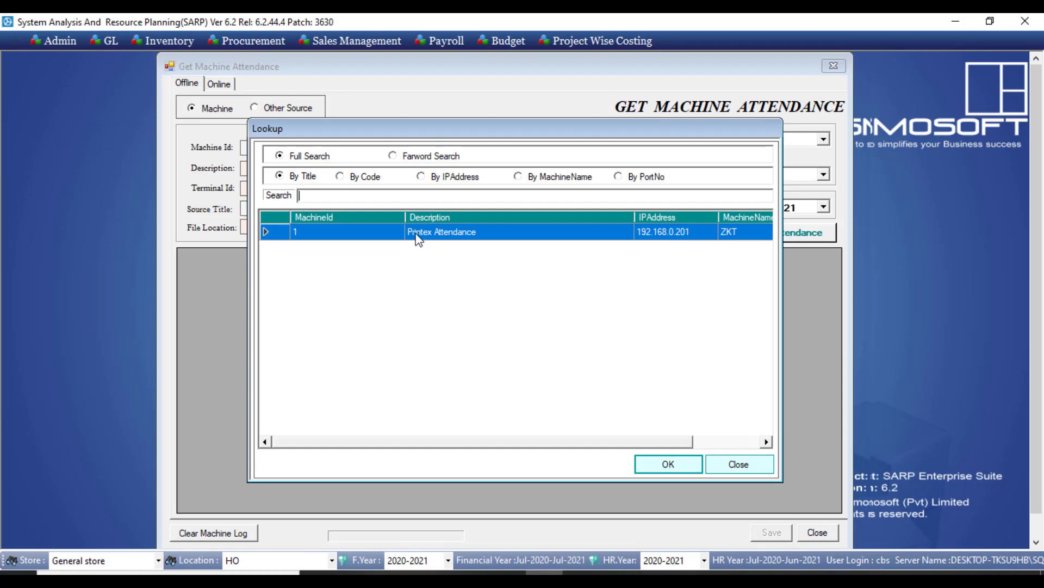
pyautogui.doubleClick(416, 234)
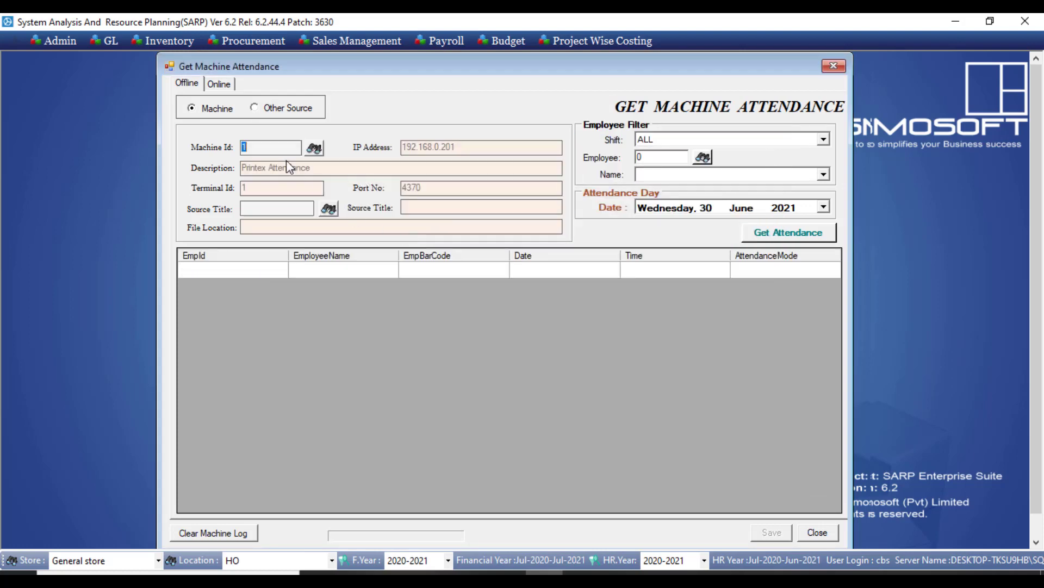
pyautogui.click(720, 138)
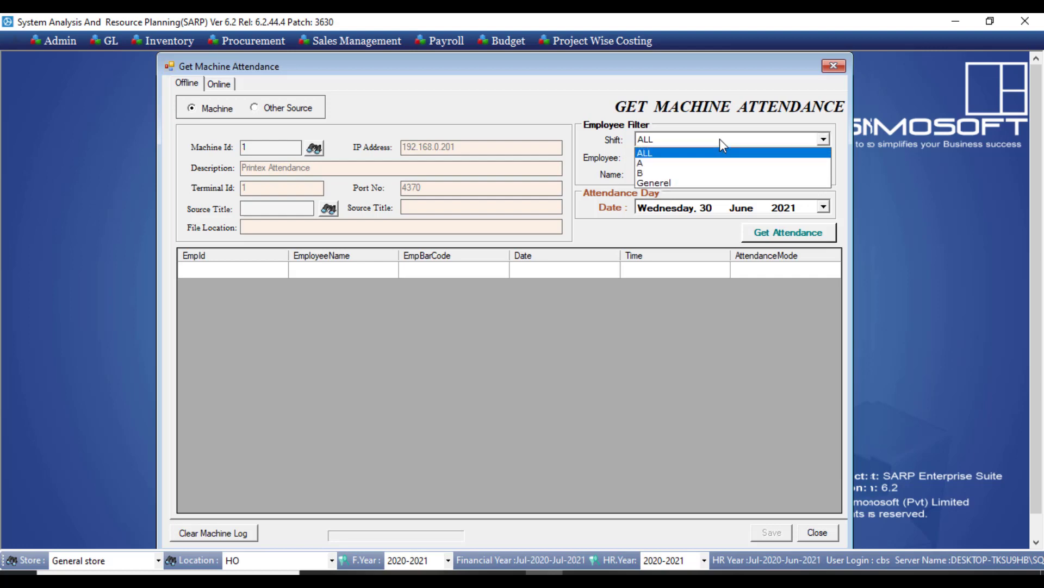
pyautogui.click(720, 139)
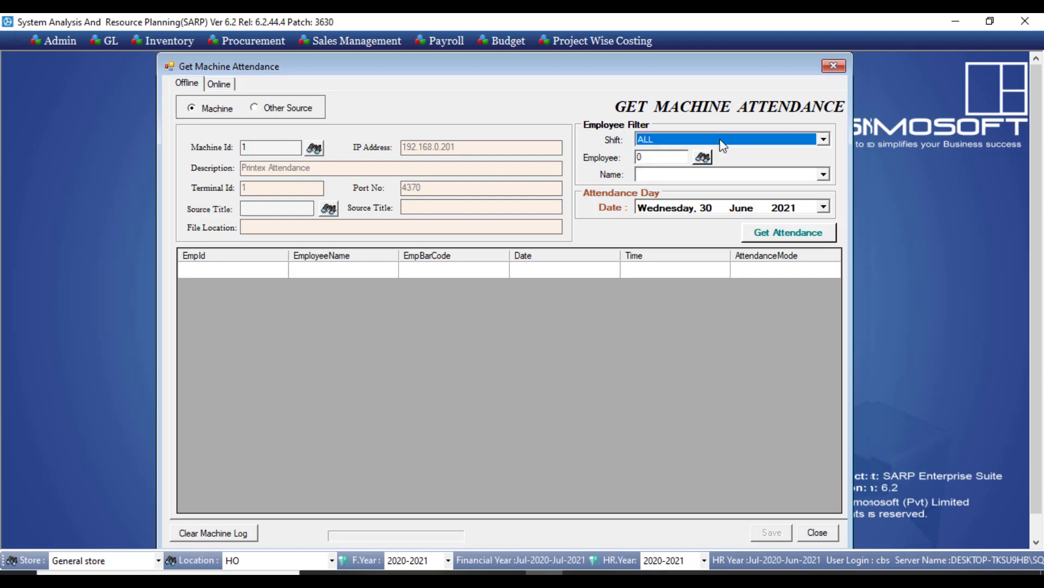
pyautogui.click(740, 174)
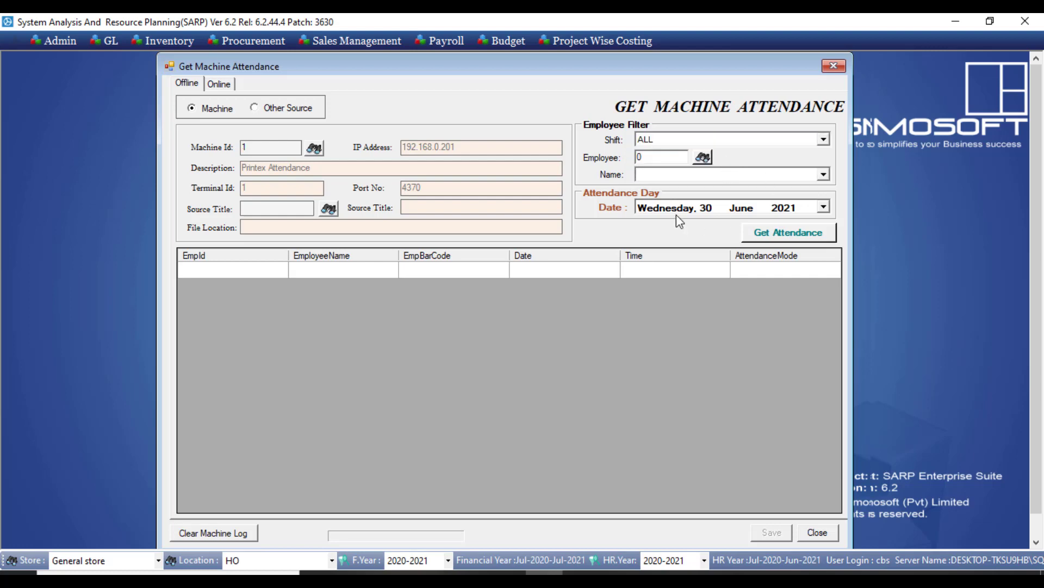
# Request the machine attendance of shift A for 30 June 2021 and close the machine attendance form.
pyautogui.click(706, 208)
pyautogui.write('21')
pyautogui.click(762, 238)
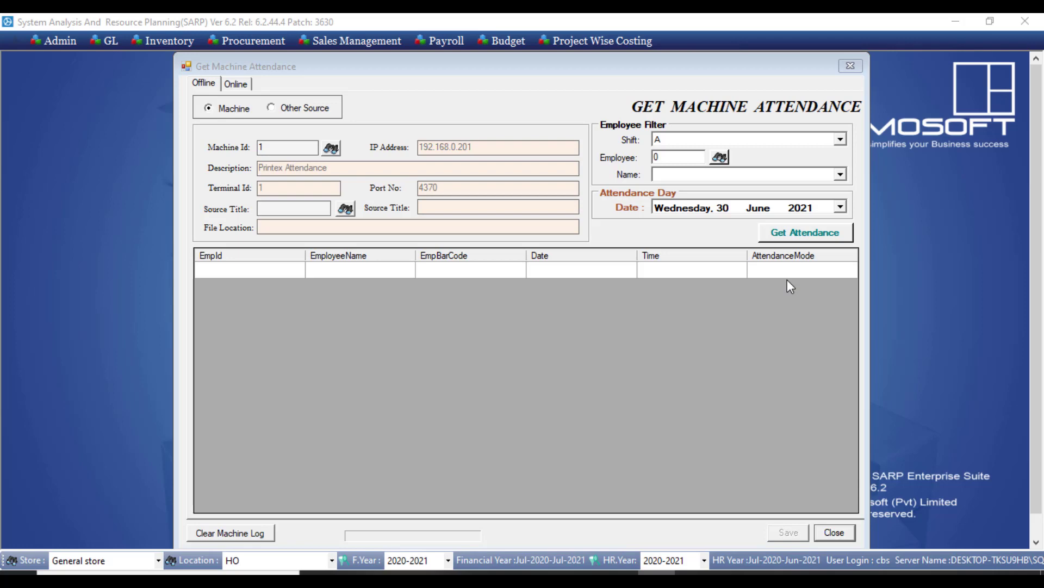
pyautogui.scroll(-1, 852, 374)
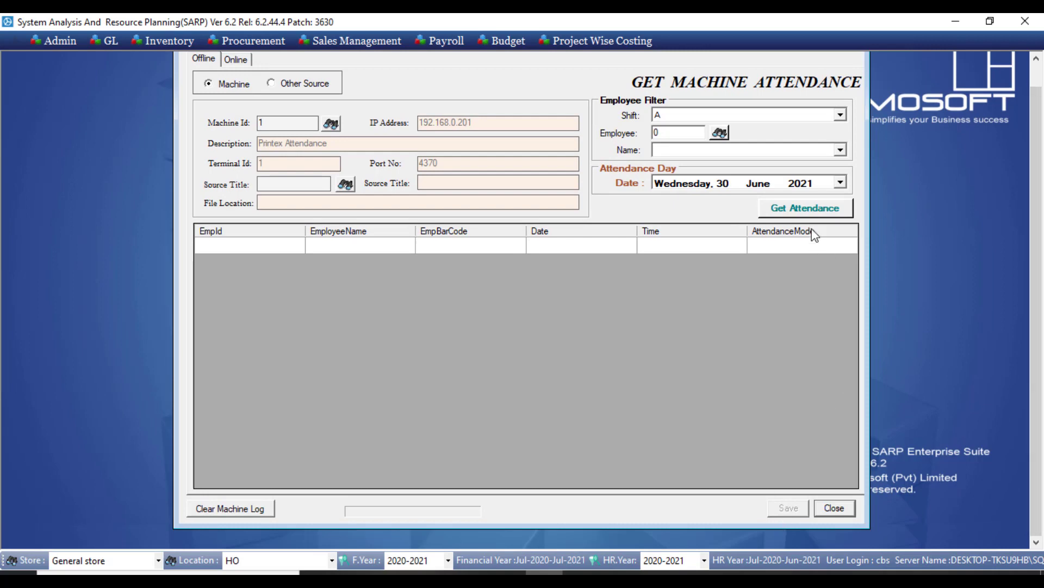
pyautogui.click(825, 184)
pyautogui.press('Down')
pyautogui.press('Up')
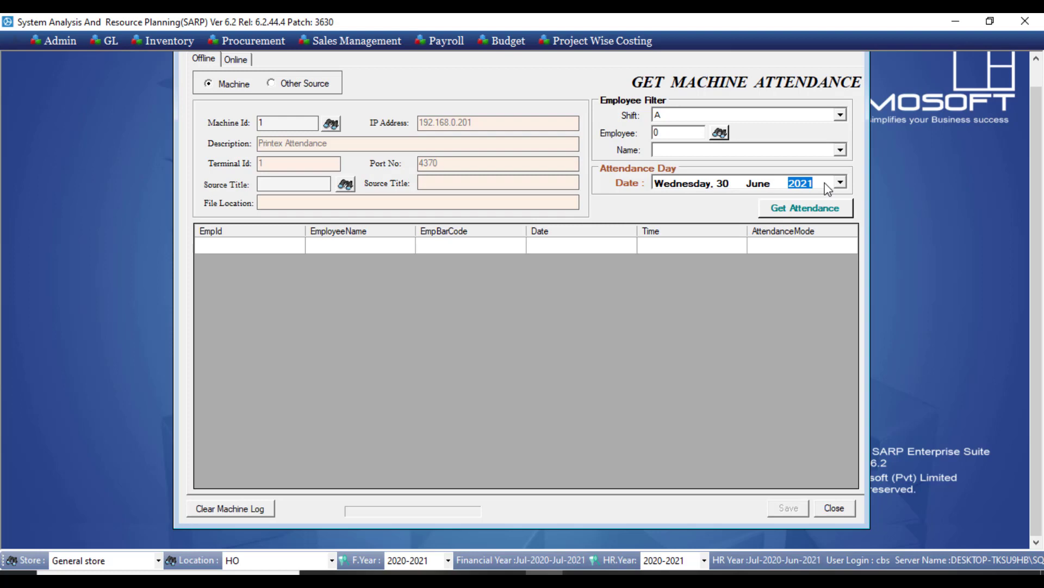
pyautogui.click(797, 210)
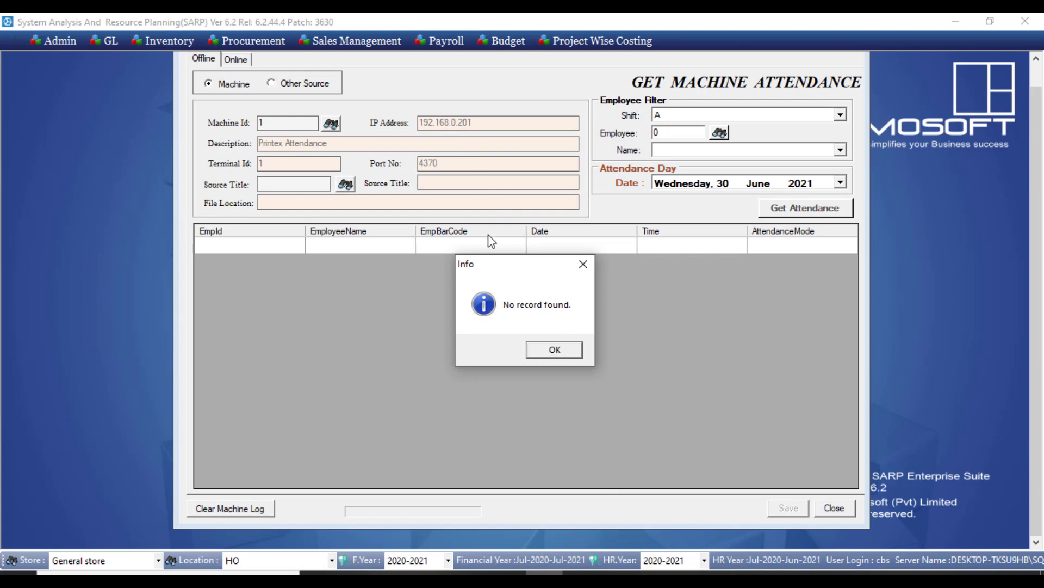
pyautogui.click(544, 357)
pyautogui.click(544, 350)
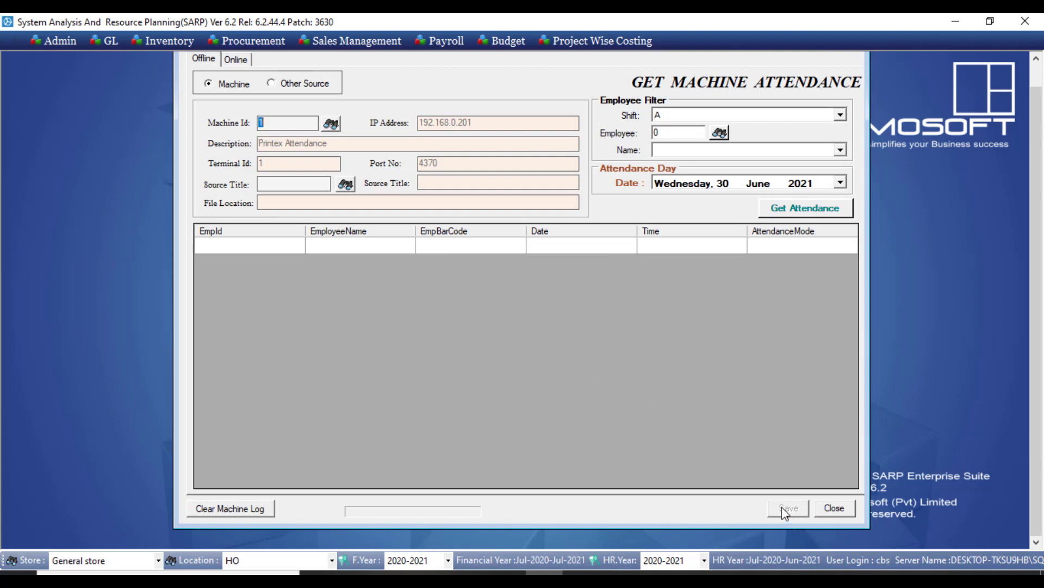
pyautogui.click(831, 511)
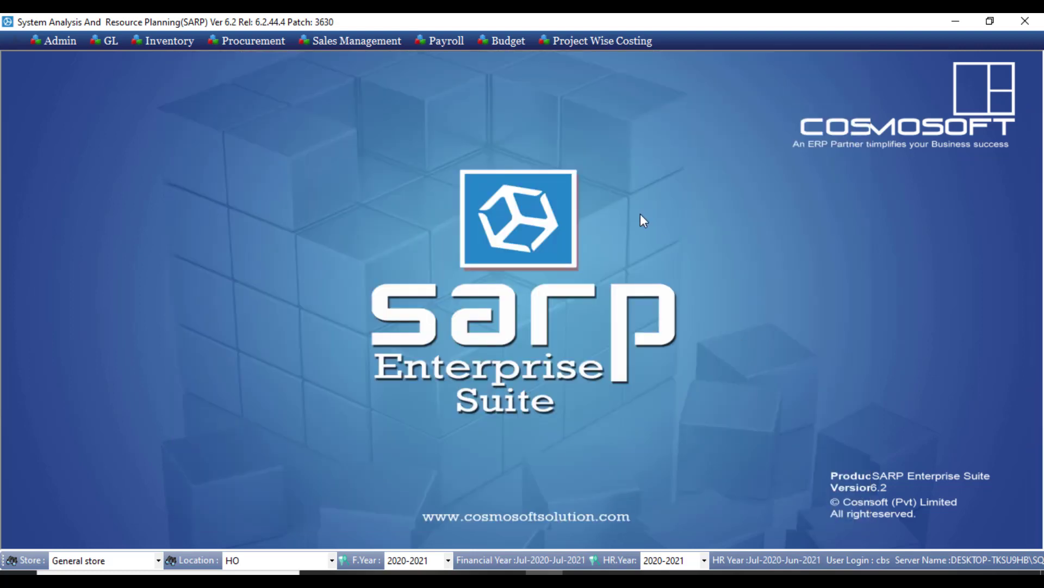
# Examine the date and employee filters of the payroll Regenerate Machine Attendance form, and close it.
pyautogui.click(454, 43)
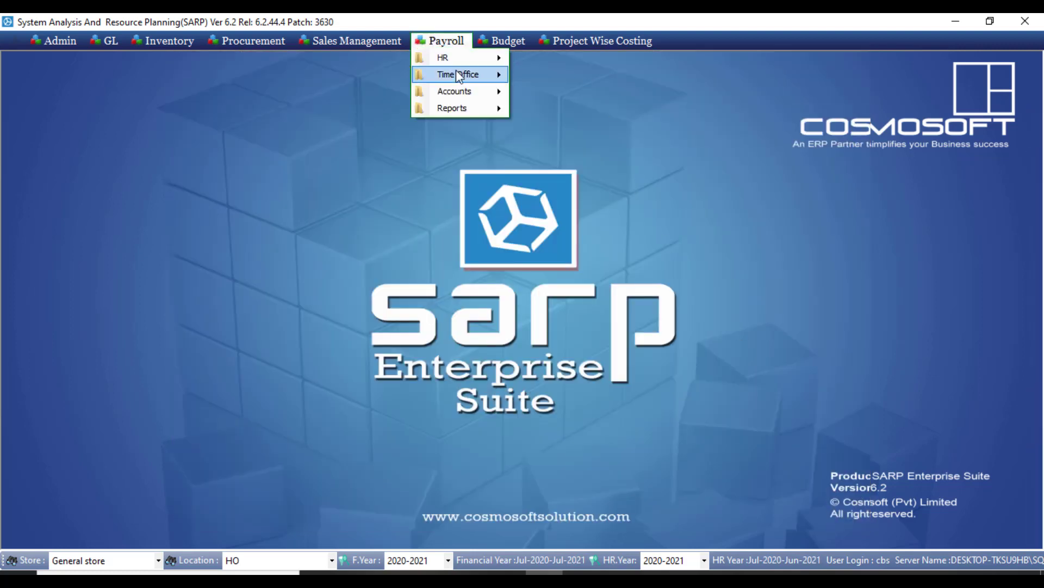
pyautogui.moveTo(456, 73)
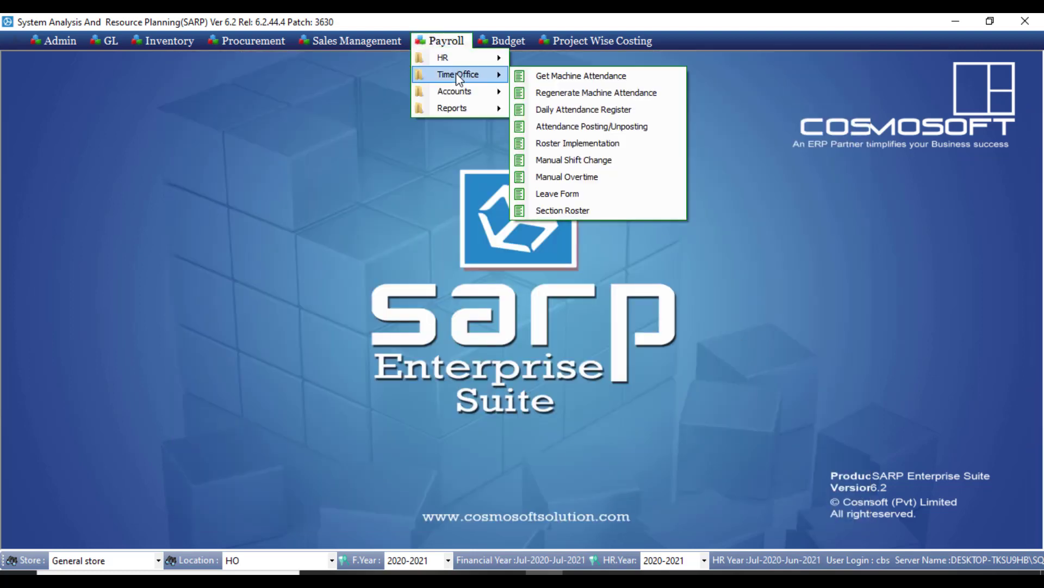
pyautogui.click(572, 94)
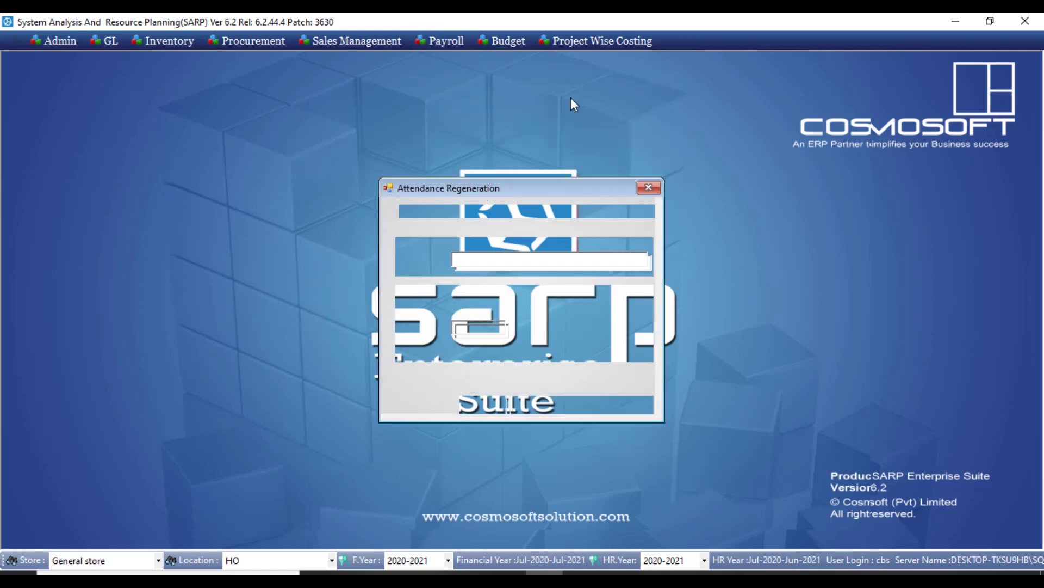
pyautogui.moveTo(566, 190); pyautogui.dragTo(594, 147)
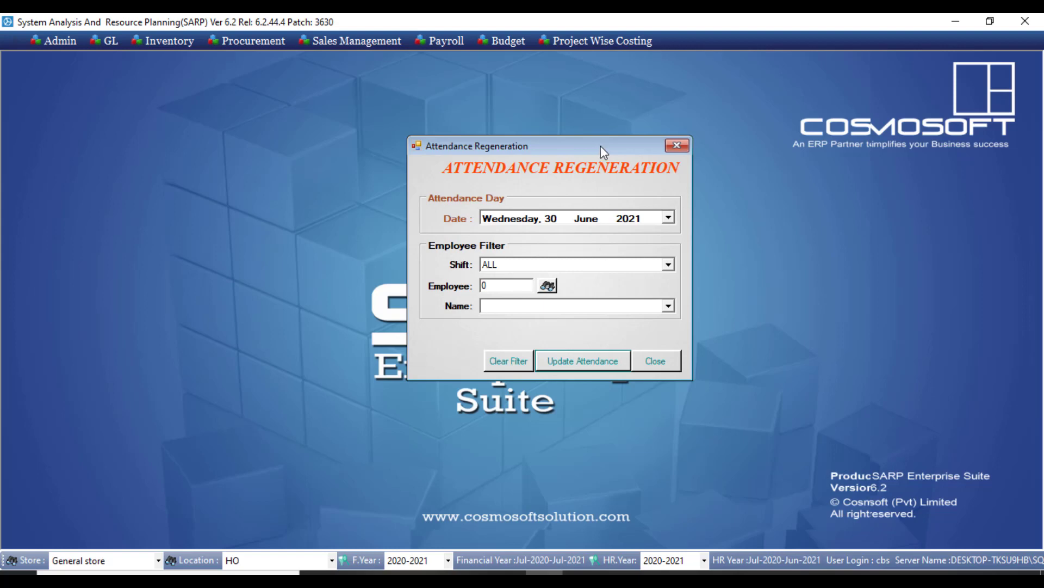
pyautogui.click(501, 288)
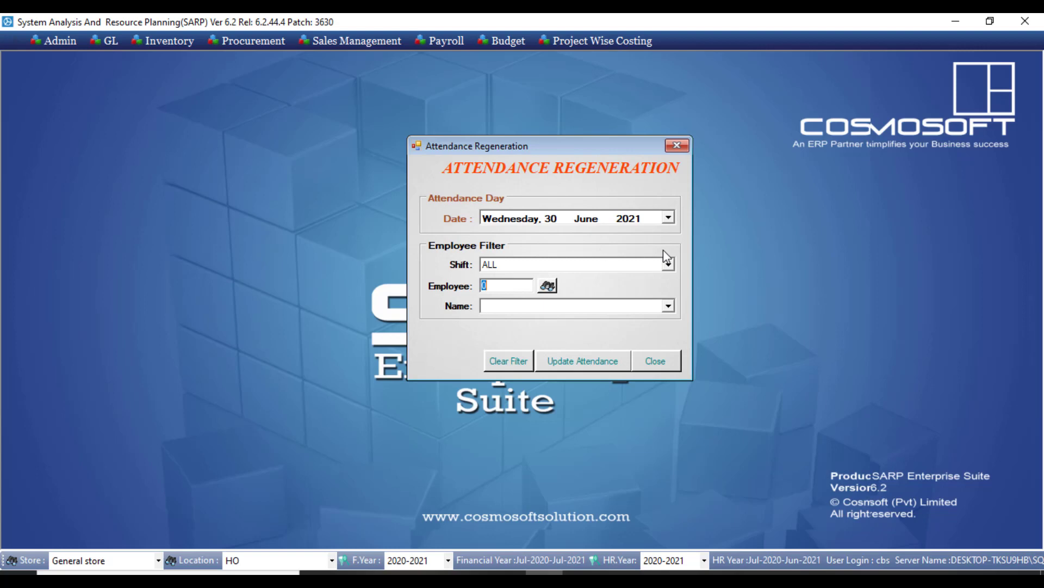
pyautogui.click(653, 359)
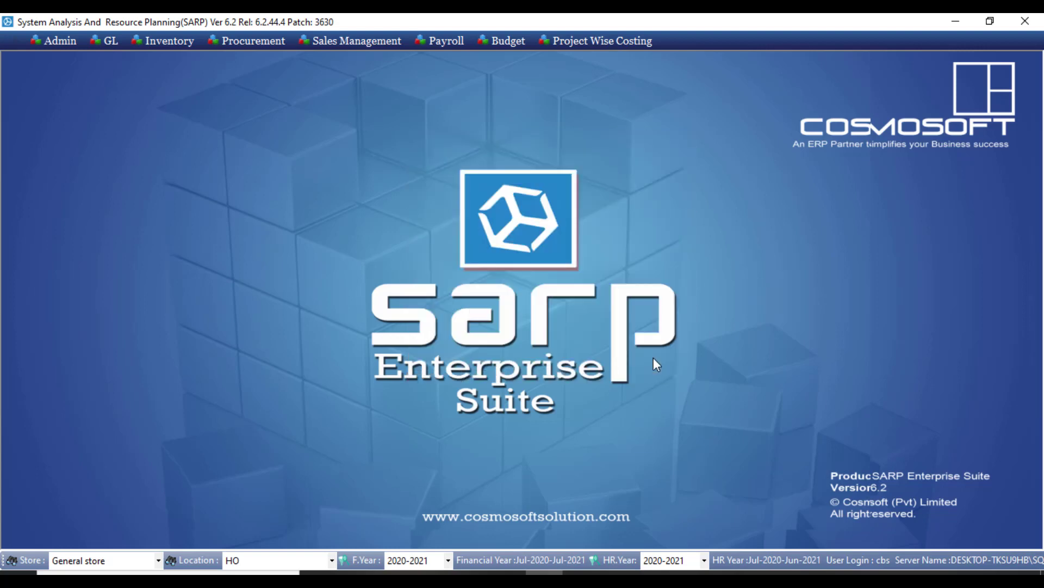
# Open the Daily Attendance Register from the payroll time office functions.
pyautogui.click(444, 41)
pyautogui.moveTo(451, 76)
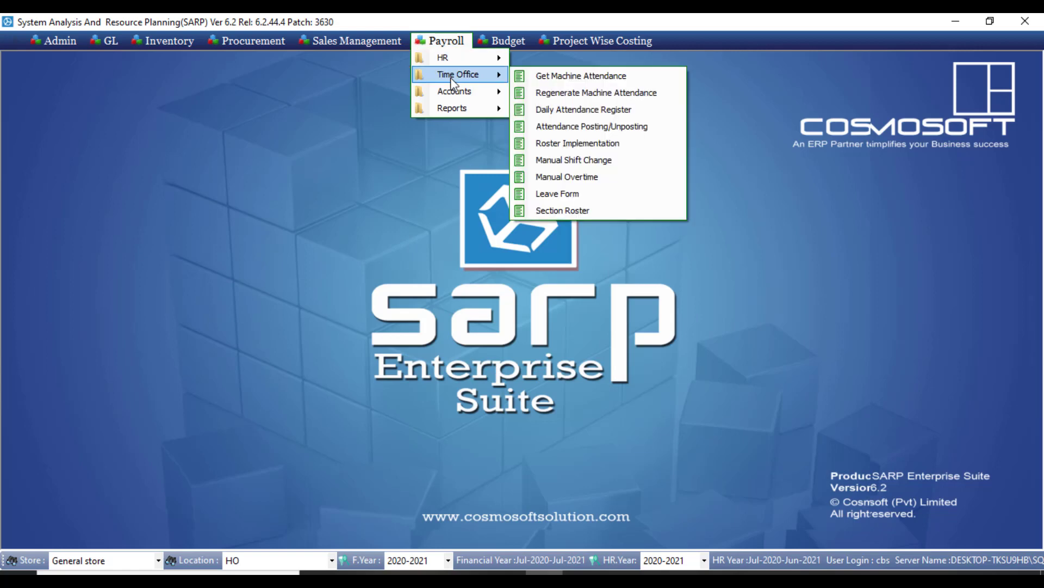
pyautogui.click(594, 109)
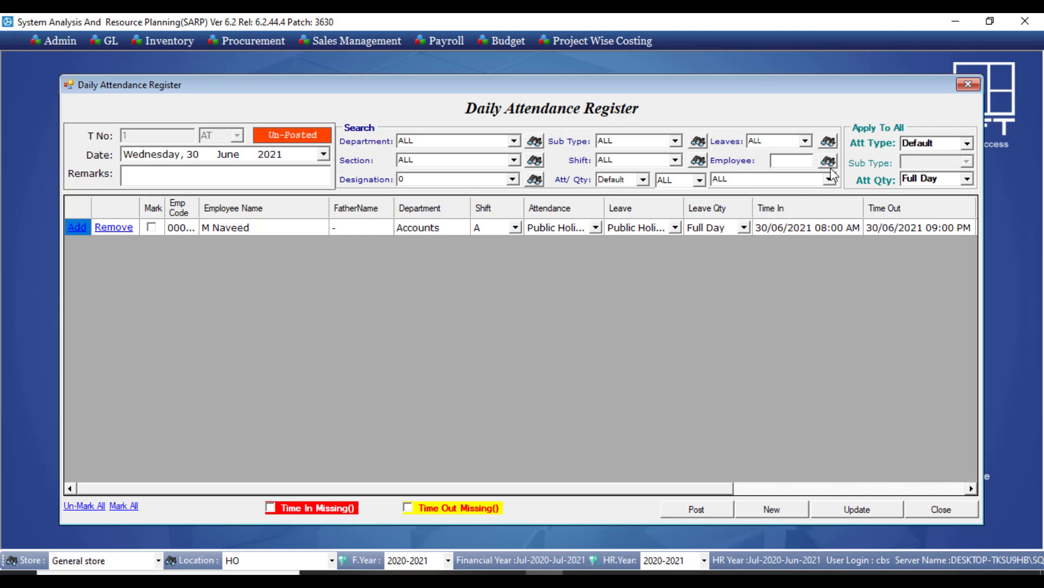
# Try the attendance types On Leave and Absent for all employees in the daily register.
pyautogui.click(966, 144)
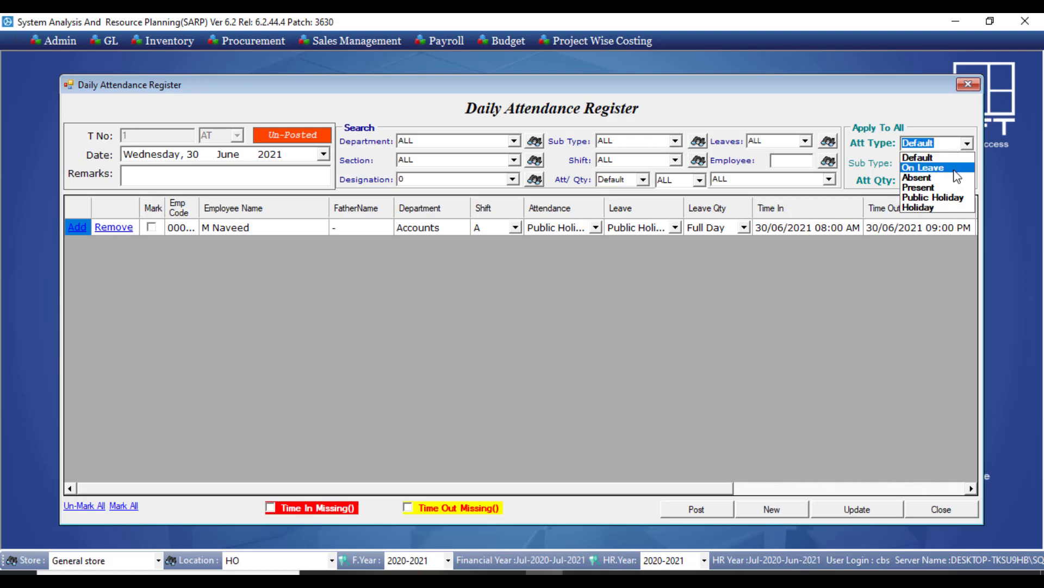
pyautogui.click(956, 169)
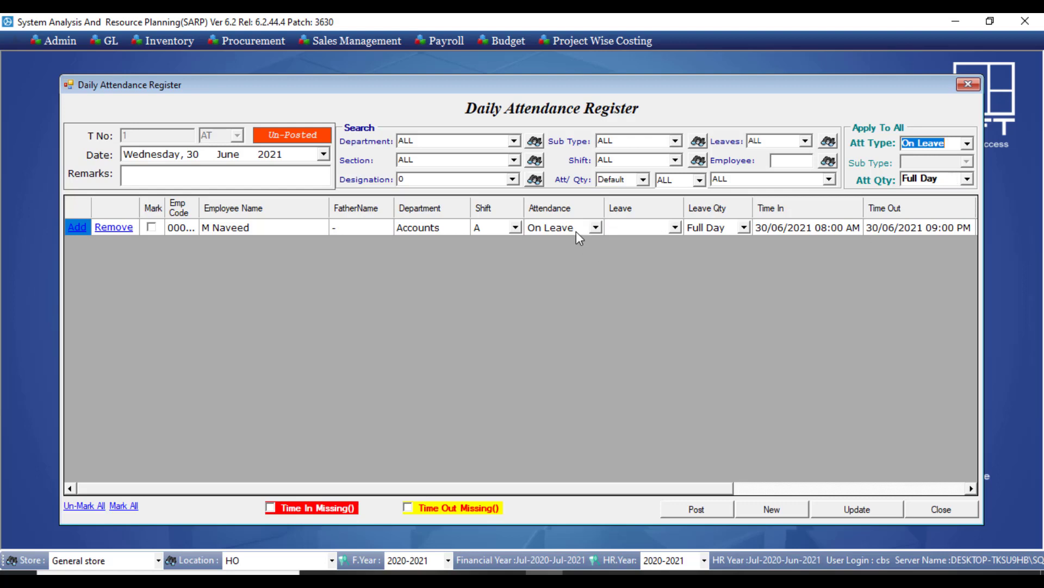
pyautogui.click(967, 143)
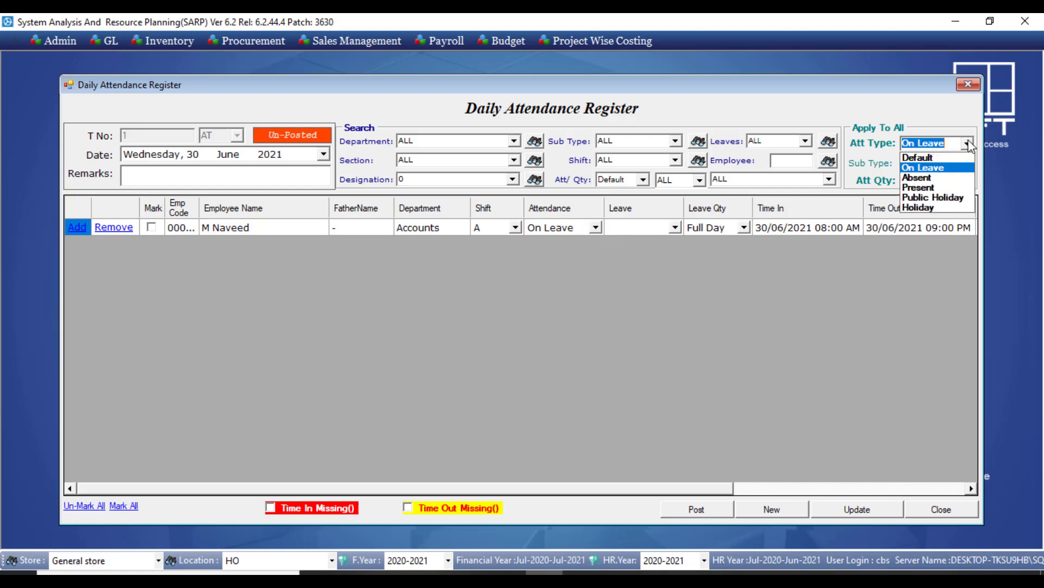
pyautogui.click(955, 181)
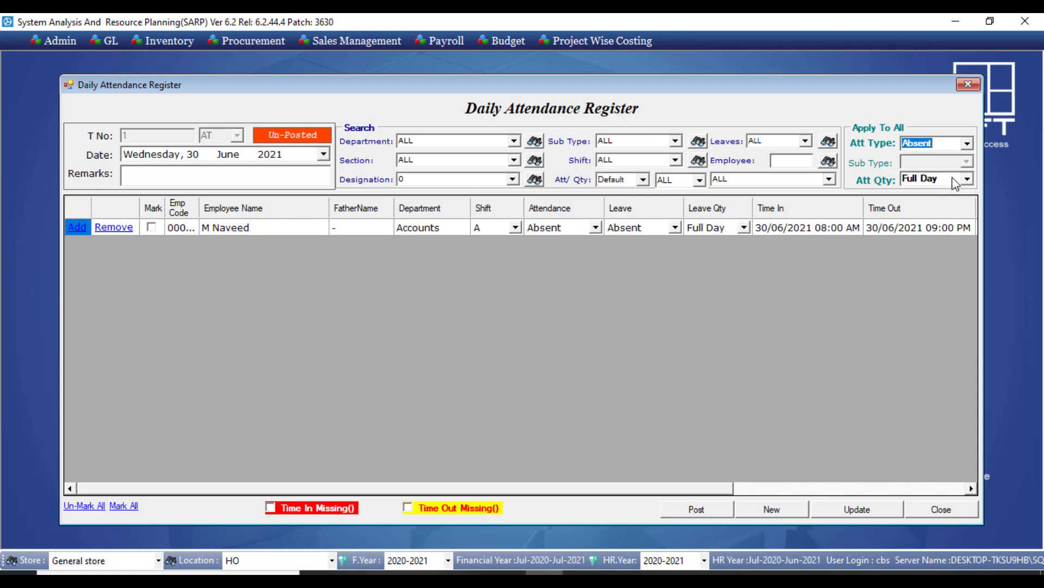
# Apply the attendance type Present with a Full Day quantity to all employees and check the row's leave quantity and times.
pyautogui.click(967, 143)
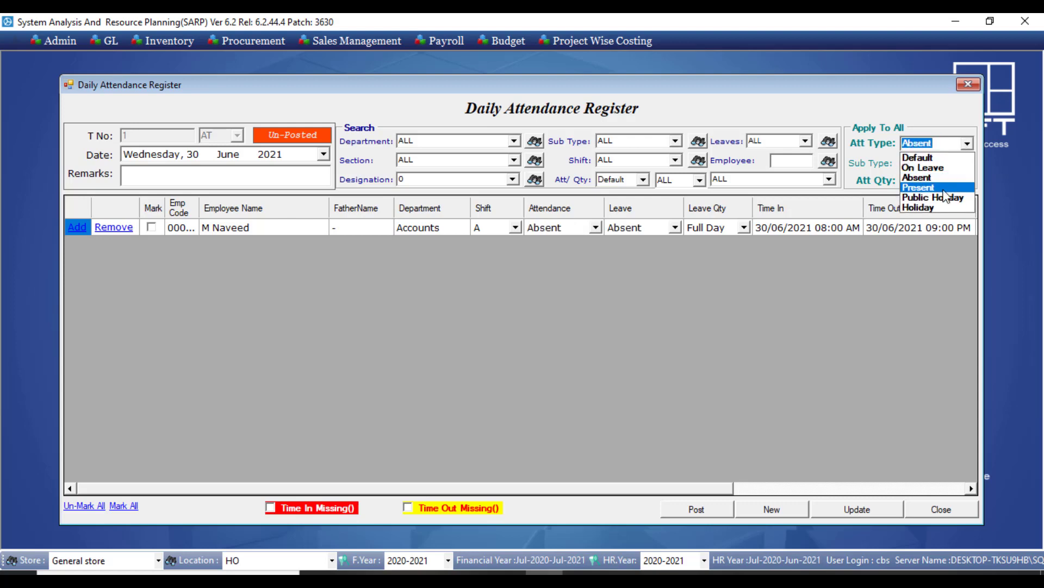
pyautogui.click(946, 188)
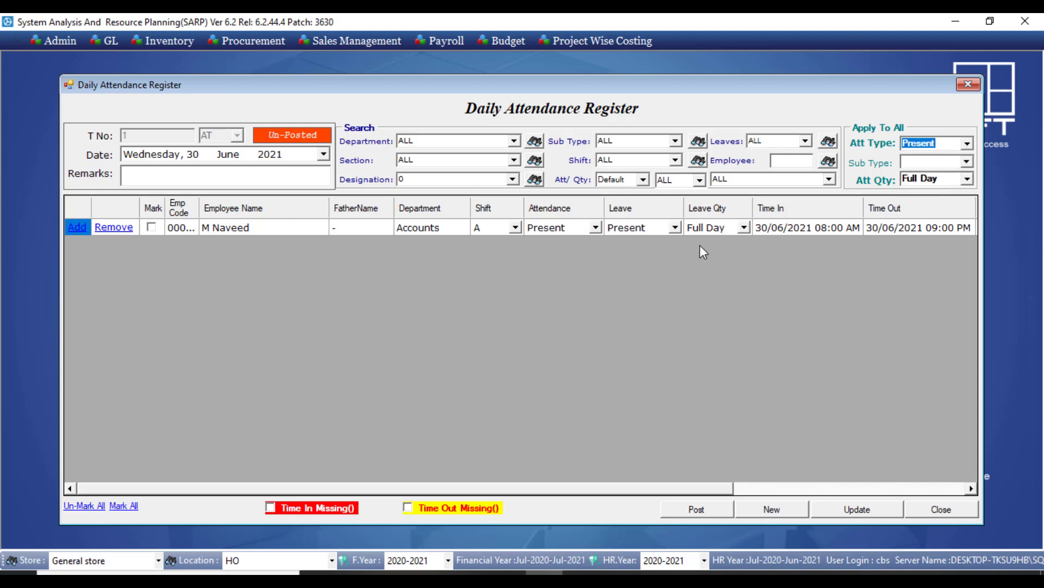
pyautogui.click(966, 182)
pyautogui.click(963, 192)
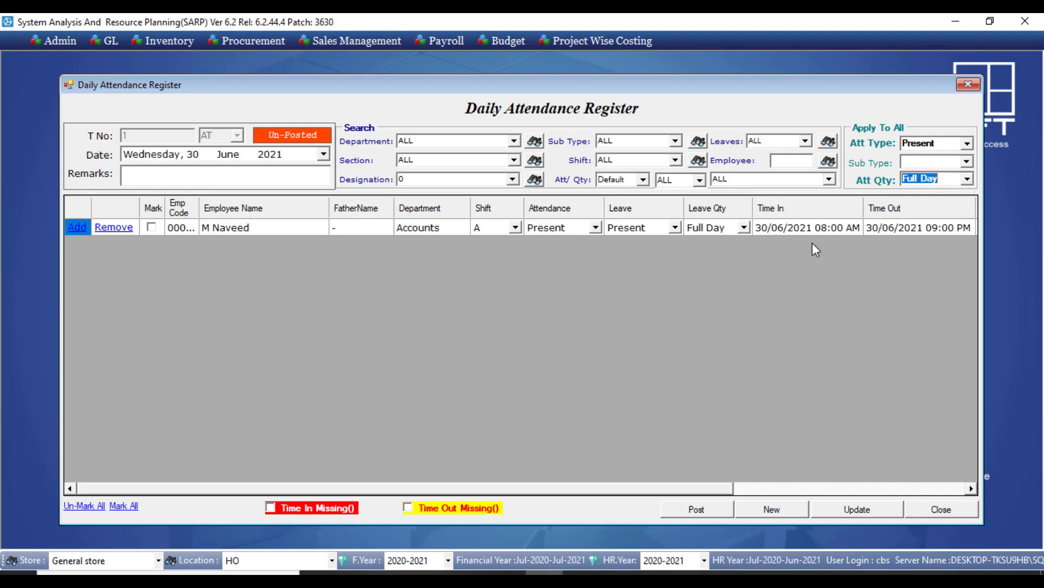
pyautogui.click(701, 231)
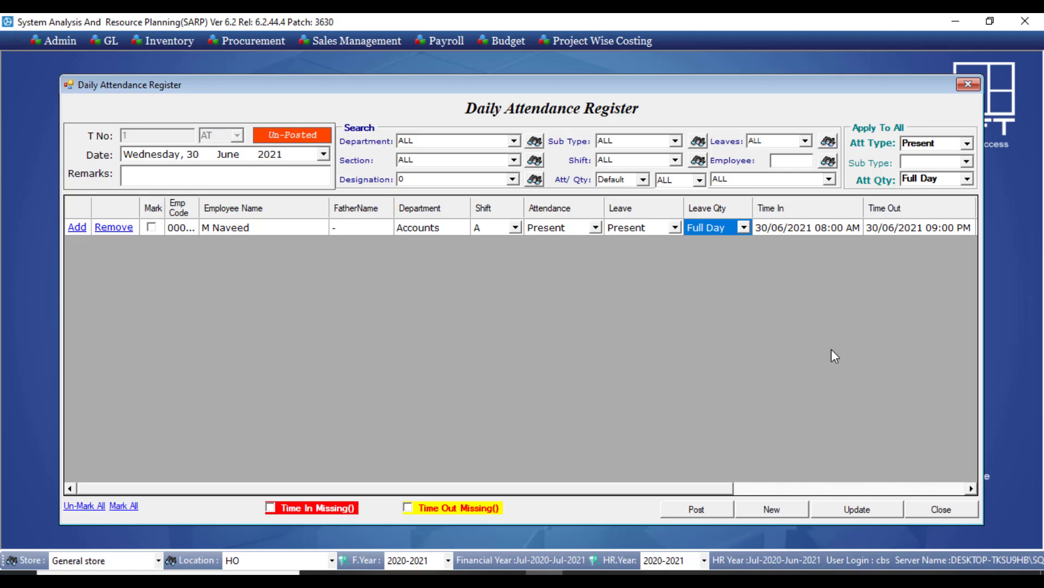
pyautogui.click(921, 231)
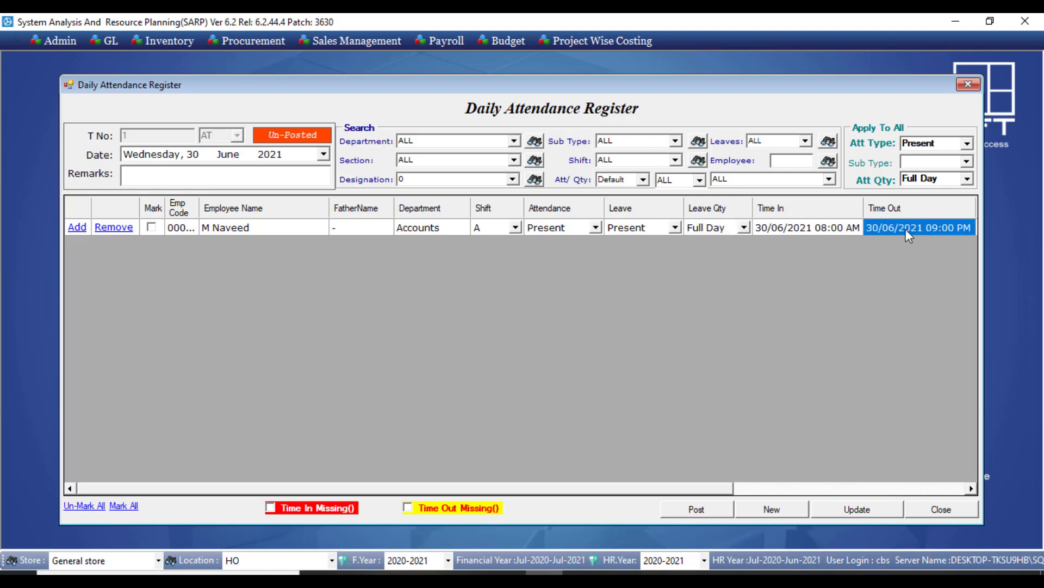
pyautogui.click(831, 227)
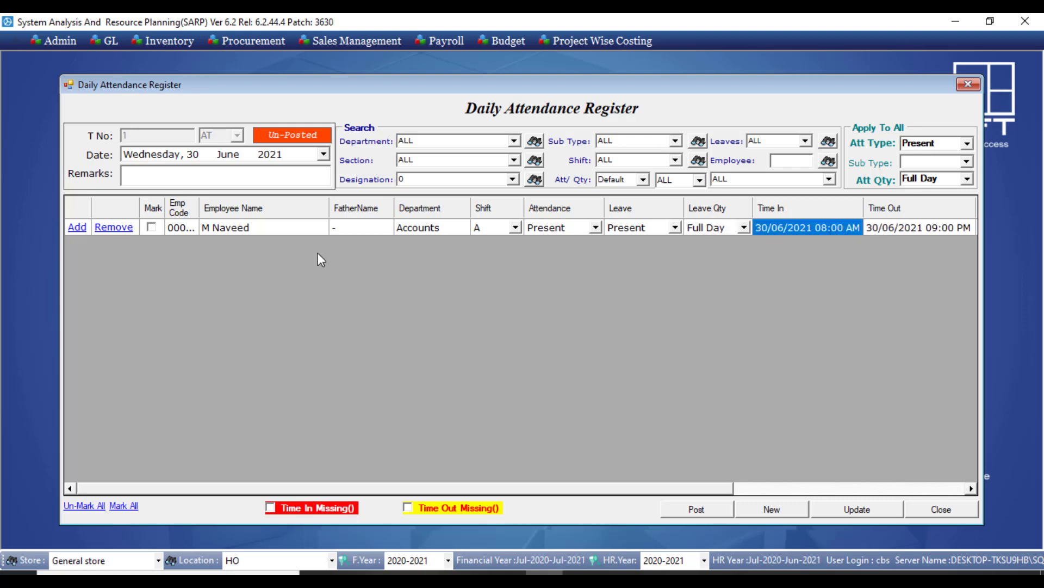
# Set the daily attendance register's date to Saturday, 26 June 2021.
pyautogui.click(198, 155)
pyautogui.press('Down')
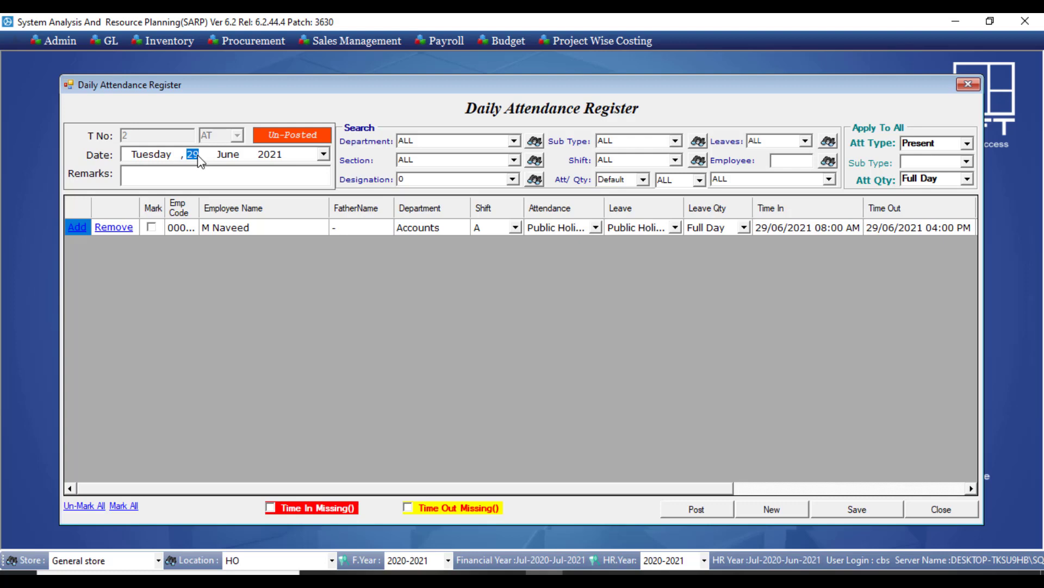
pyautogui.press('Down')
pyautogui.press('Down')
pyautogui.press('Down')
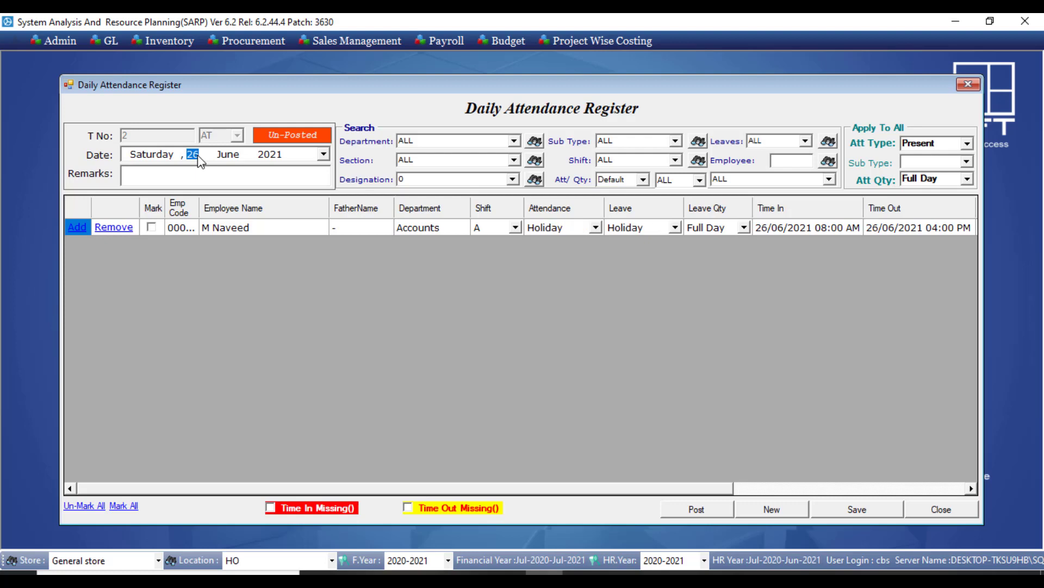
pyautogui.press('Down')
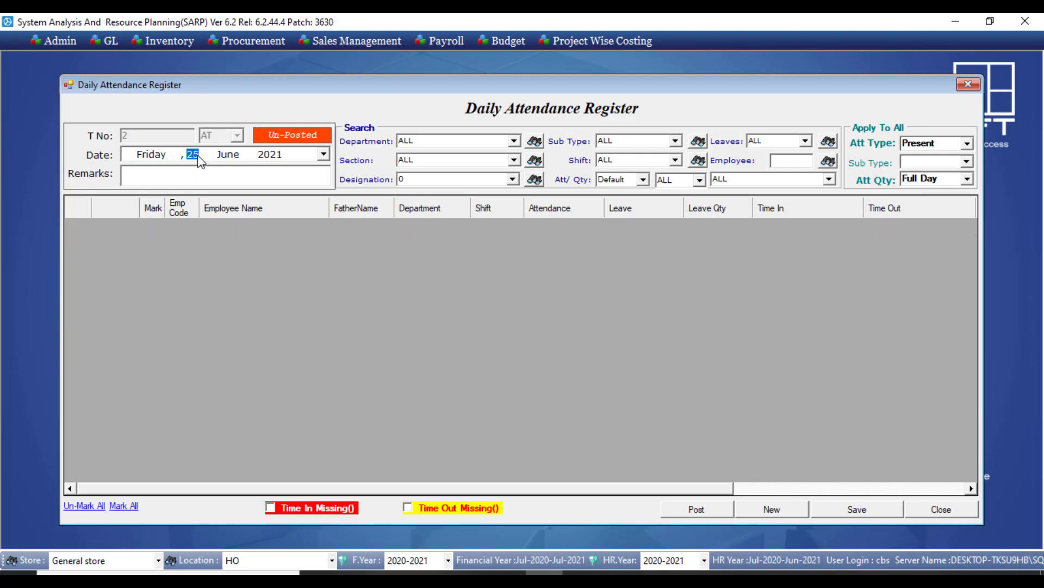
pyautogui.press('Up')
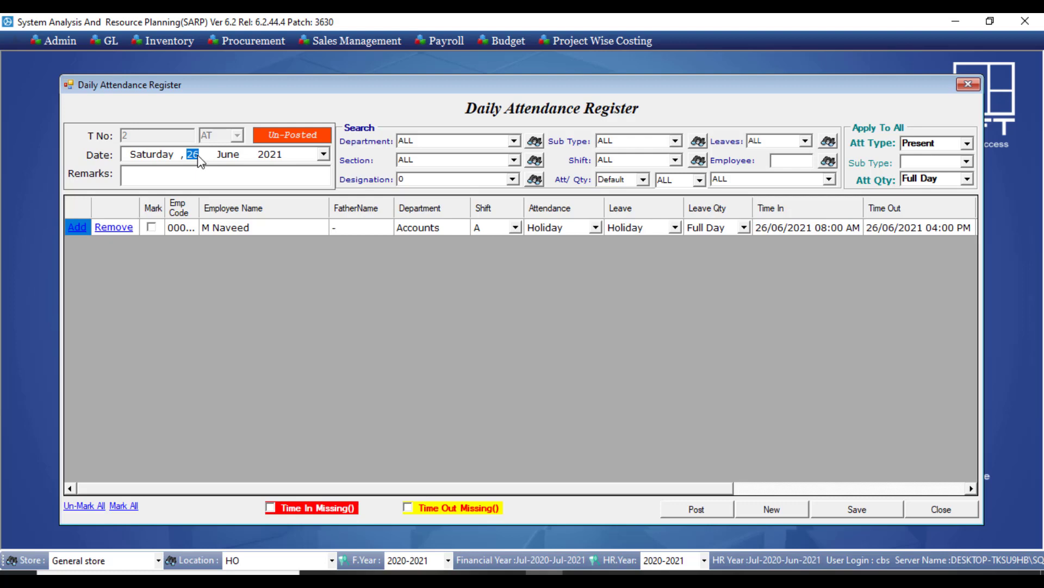
# Mark the listed employee's row and save the attendance for 26 June 2021.
pyautogui.click(152, 229)
pyautogui.click(860, 510)
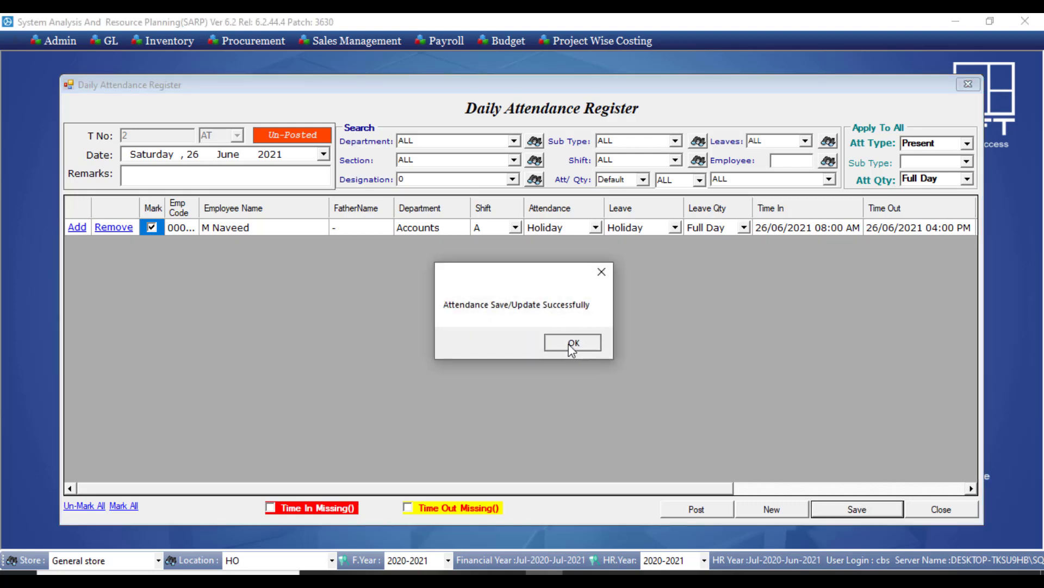
pyautogui.click(569, 344)
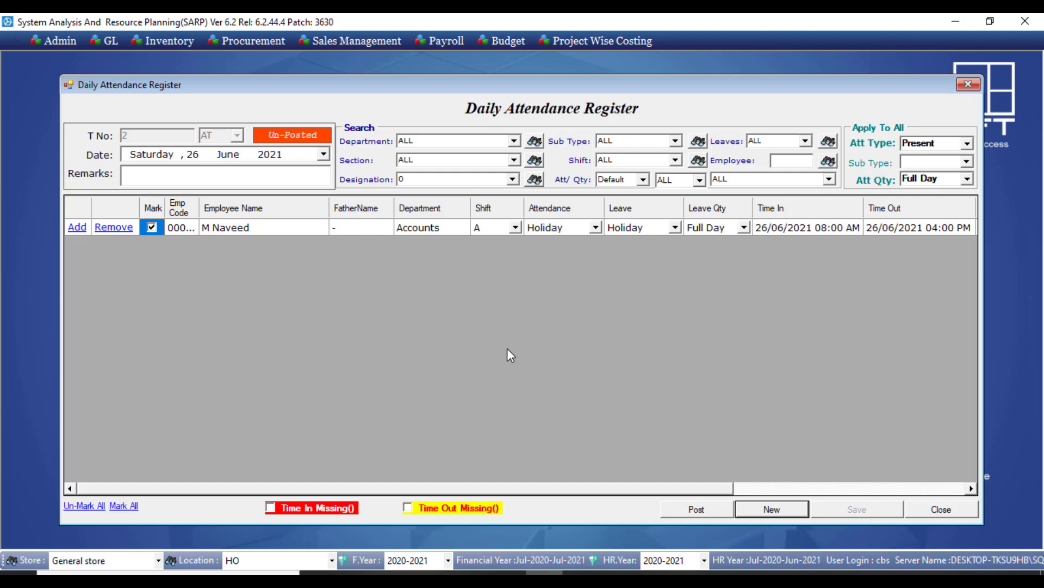
# Set the register's date to Sunday, 27 June 2021, then mark the employee's row and save that day's attendance.
pyautogui.click(193, 157)
pyautogui.press('Up')
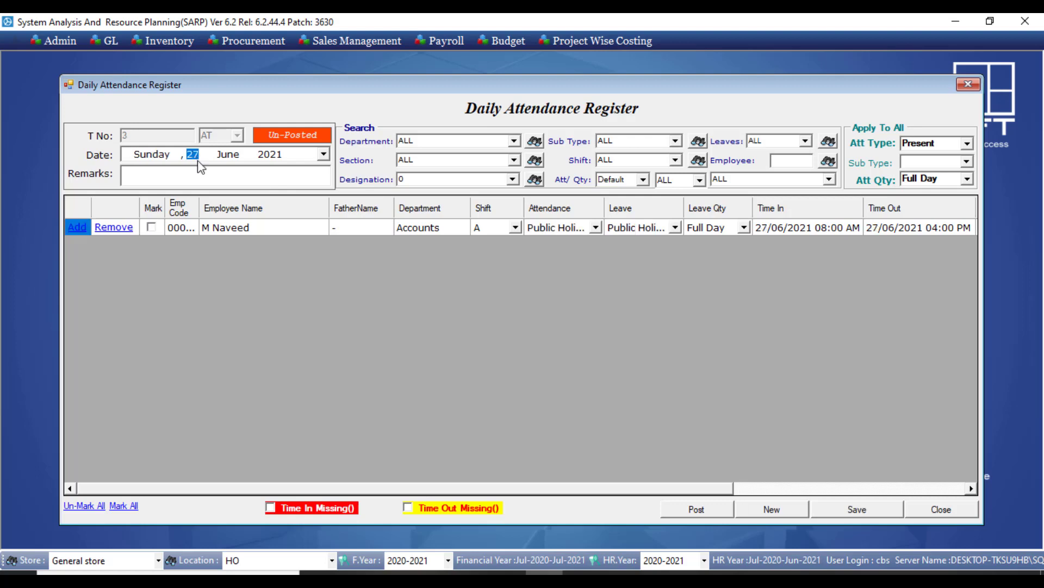
pyautogui.click(151, 228)
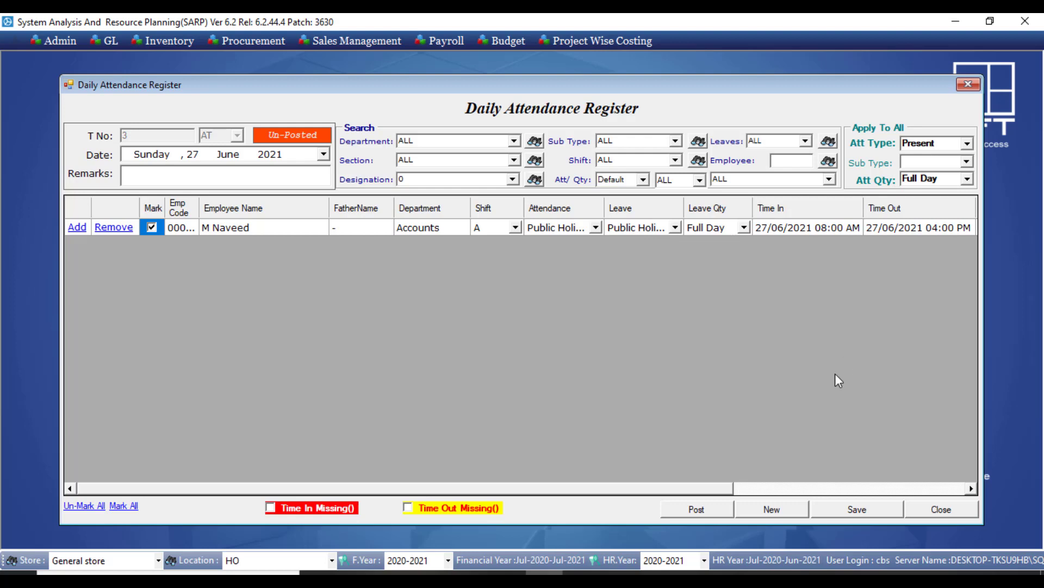
pyautogui.click(857, 510)
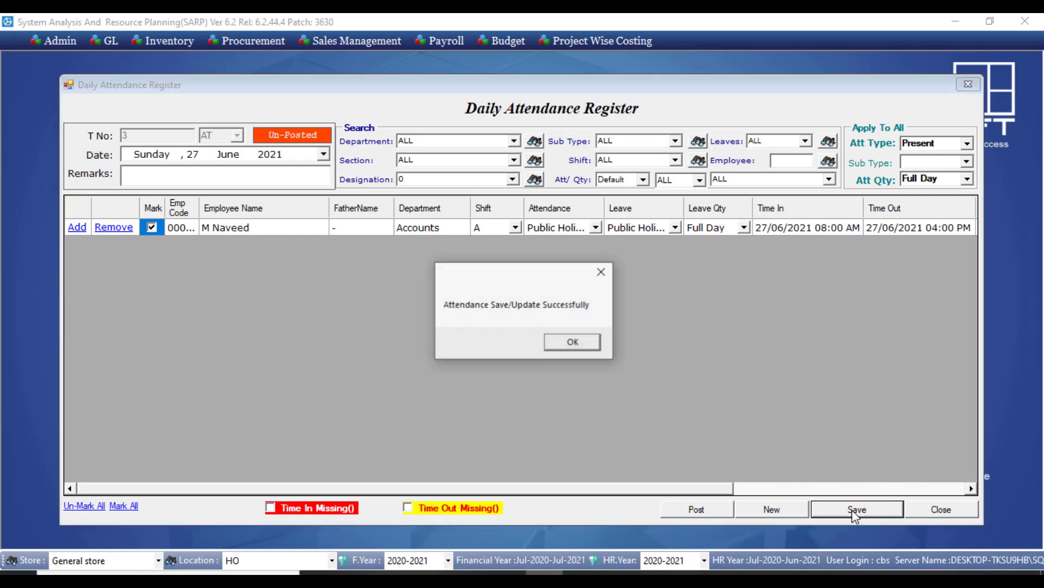
pyautogui.click(572, 343)
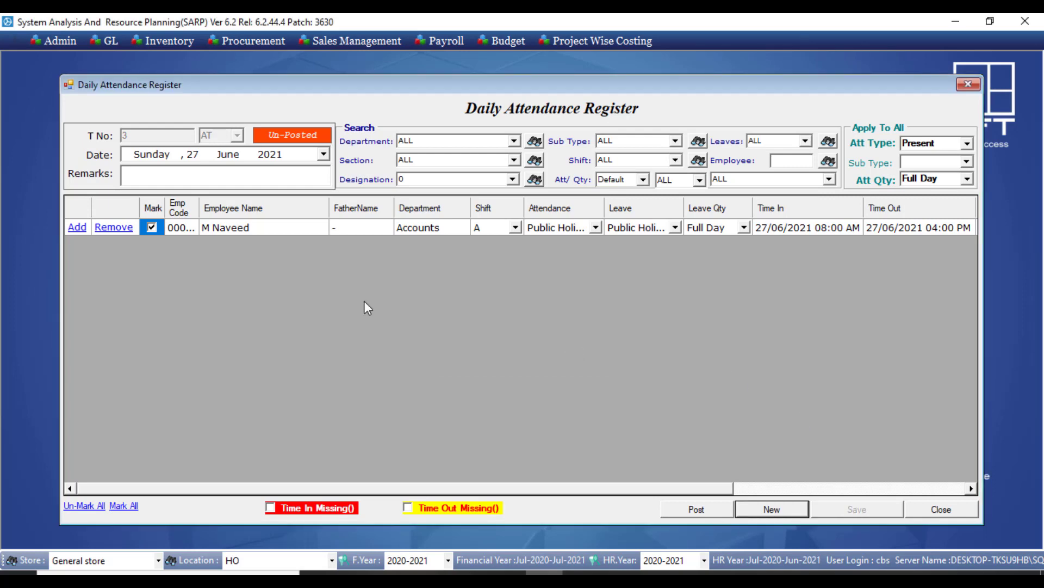
# Record Monday, 28 June 2021 in the register by marking the employee's row and saving the attendance.
pyautogui.click(191, 155)
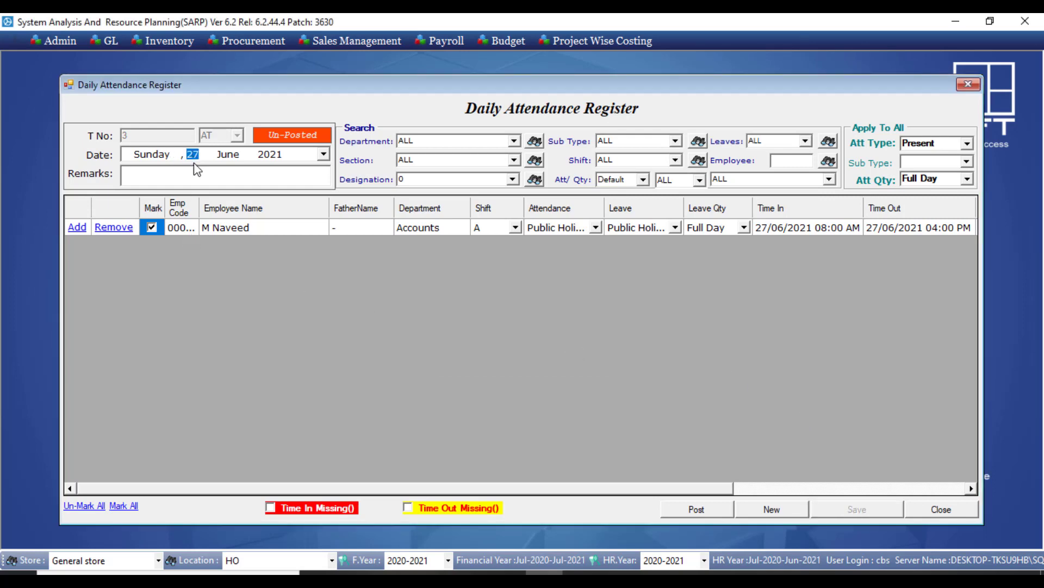
pyautogui.press('Up')
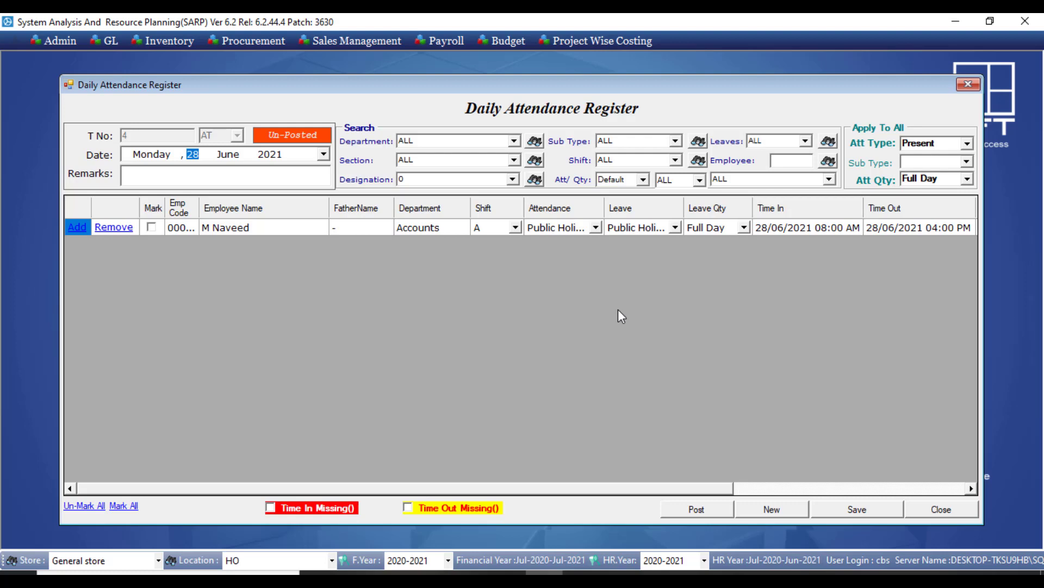
pyautogui.click(152, 227)
pyautogui.click(857, 509)
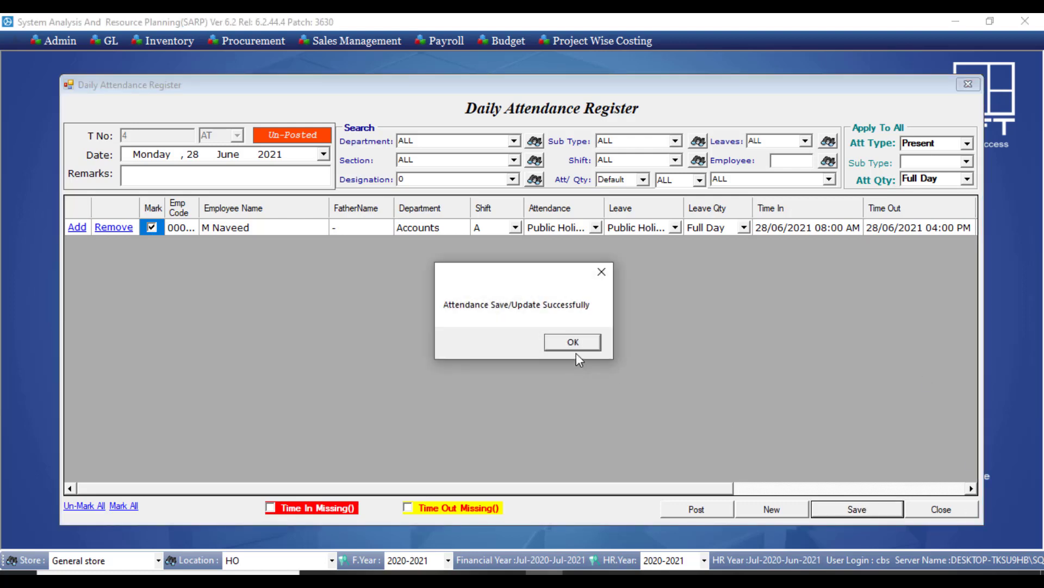
pyautogui.click(575, 345)
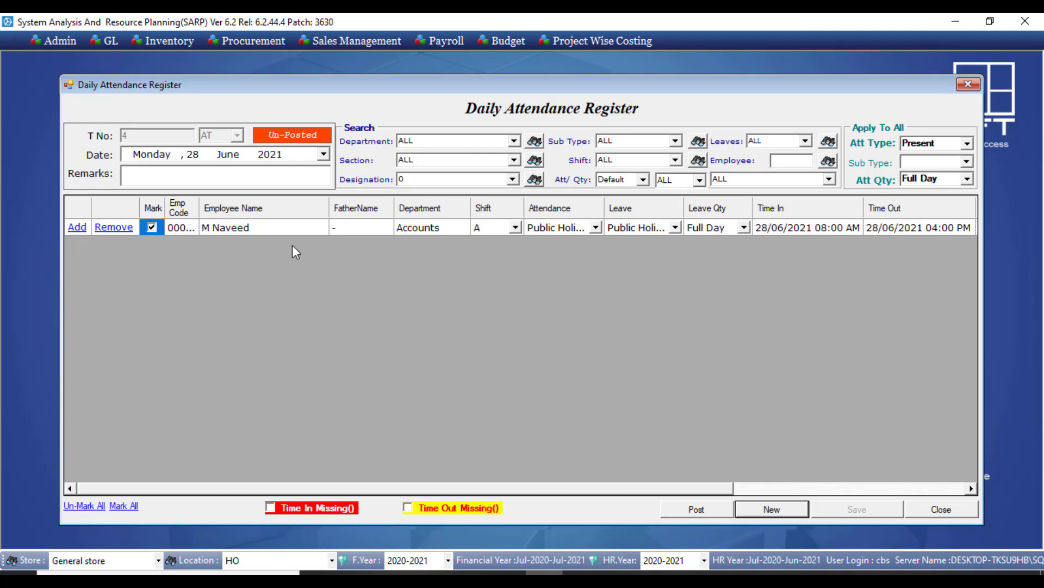
# Set the daily attendance register's date to Wednesday, 30 June 2021.
pyautogui.click(193, 155)
pyautogui.press('Up')
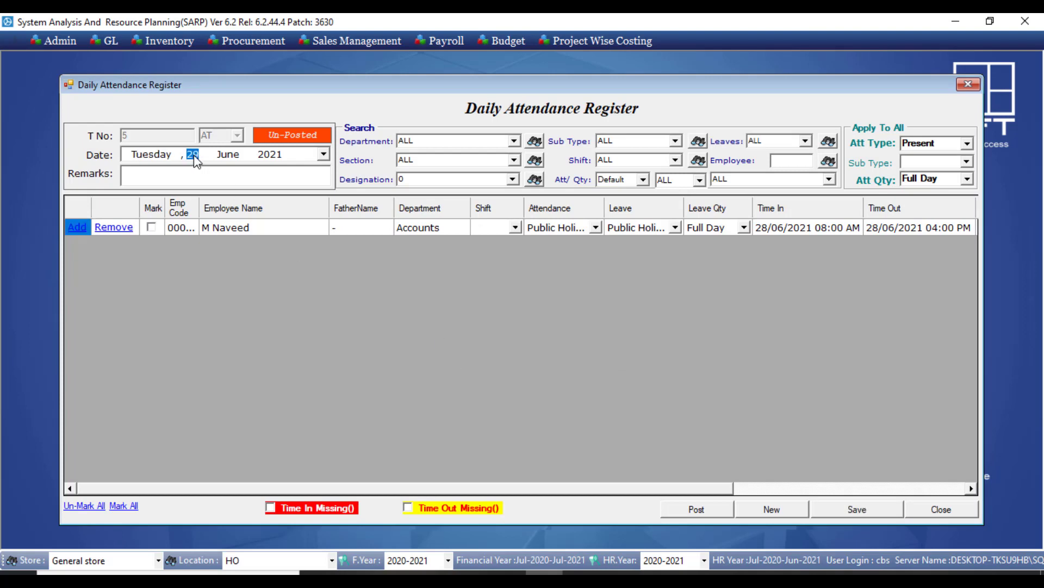
pyautogui.press('Up')
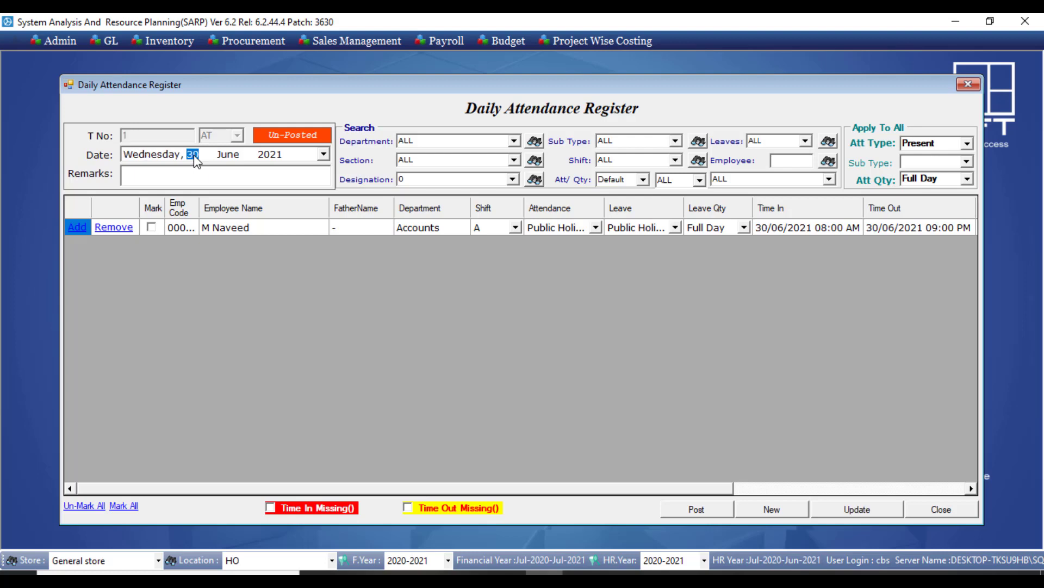
pyautogui.press('Up')
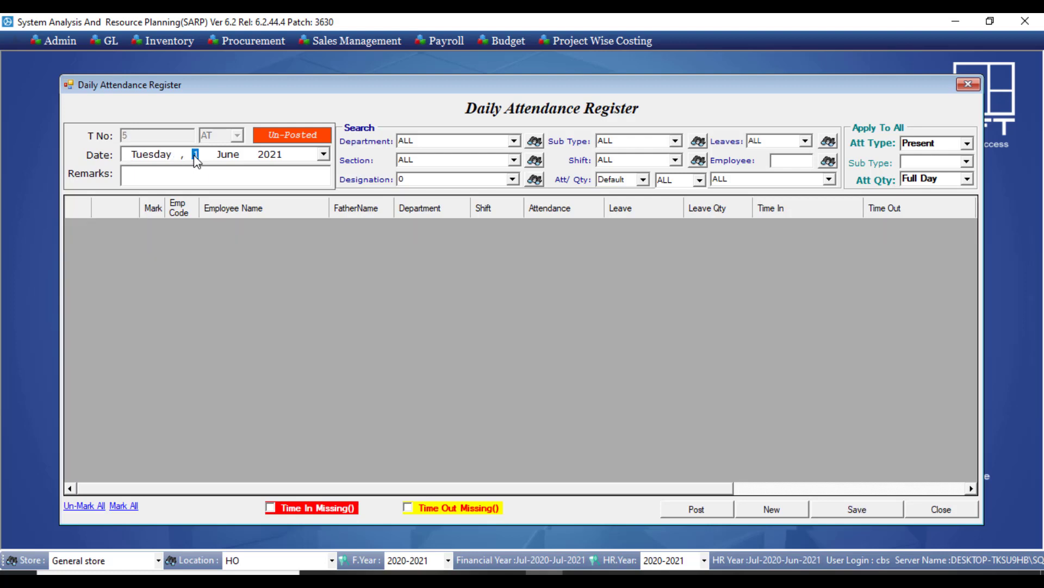
pyautogui.press('Down')
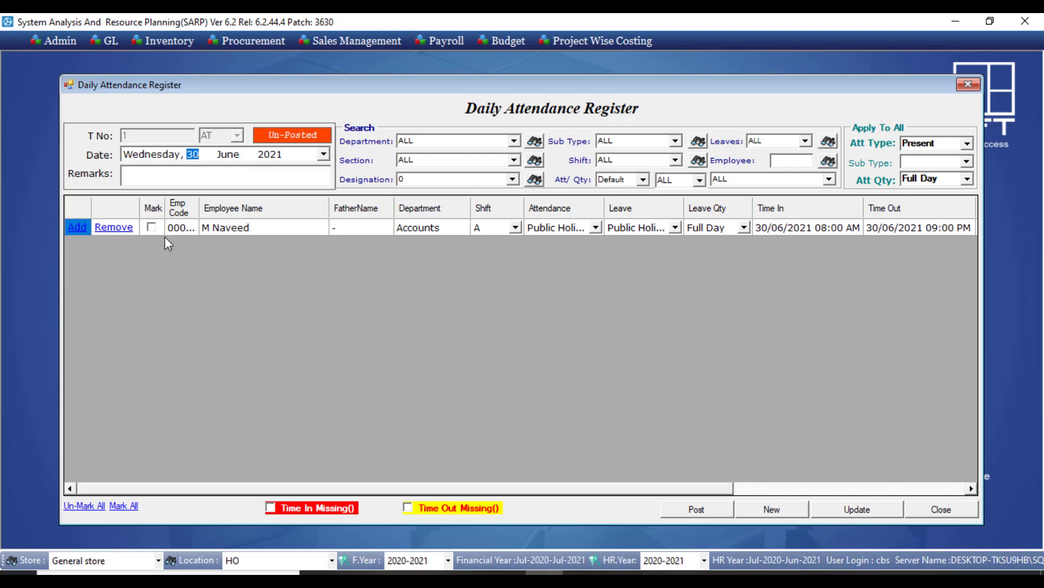
# Mark the employee's row, apply the attendance type Present to all, and update the attendance for 30 June 2021.
pyautogui.click(152, 227)
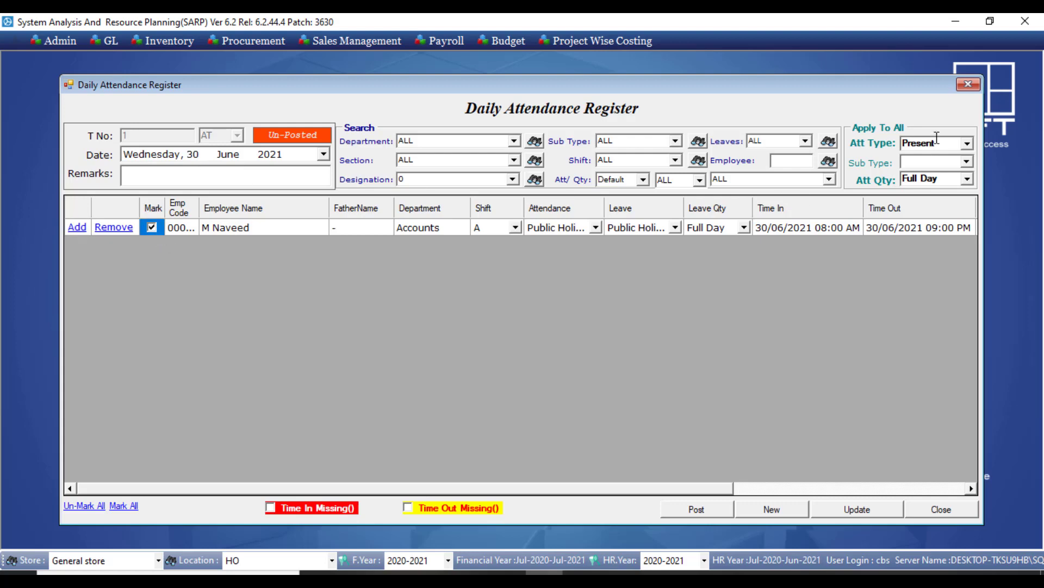
pyautogui.click(967, 144)
pyautogui.click(932, 187)
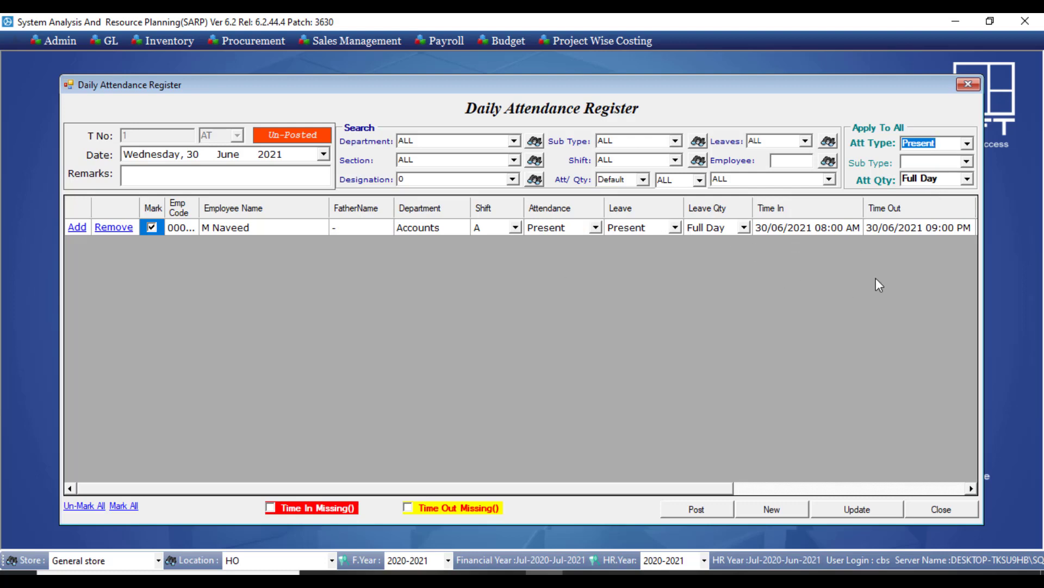
pyautogui.click(870, 513)
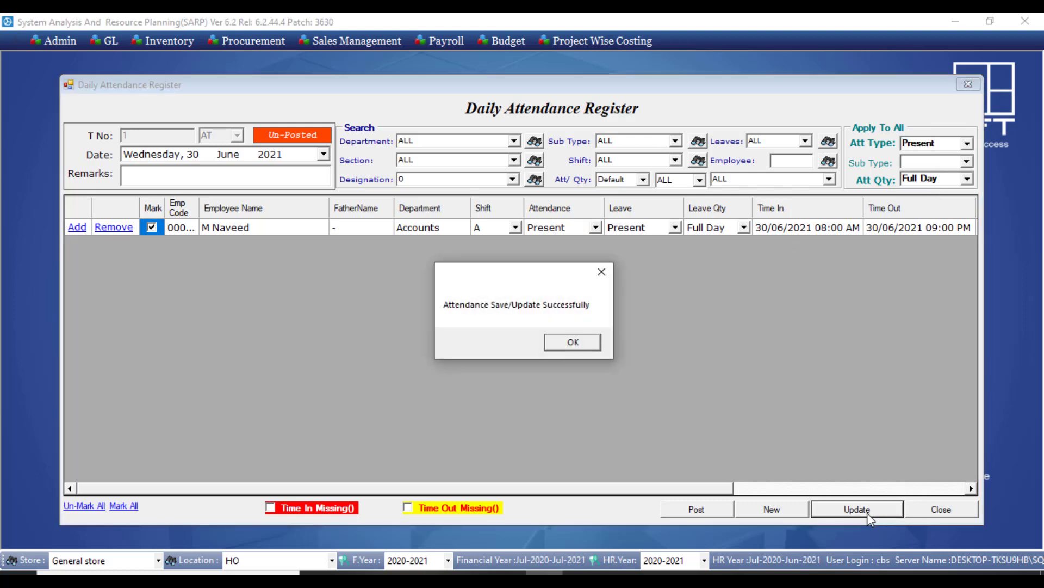
pyautogui.click(592, 342)
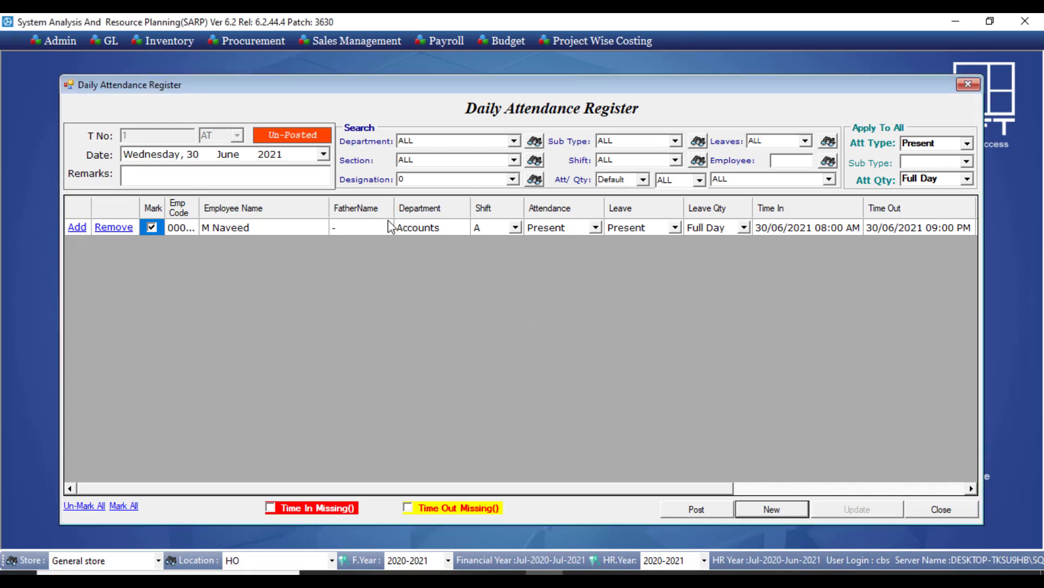
# Try filtering the register by designation 3 and return the designation filter to 0.
pyautogui.click(513, 179)
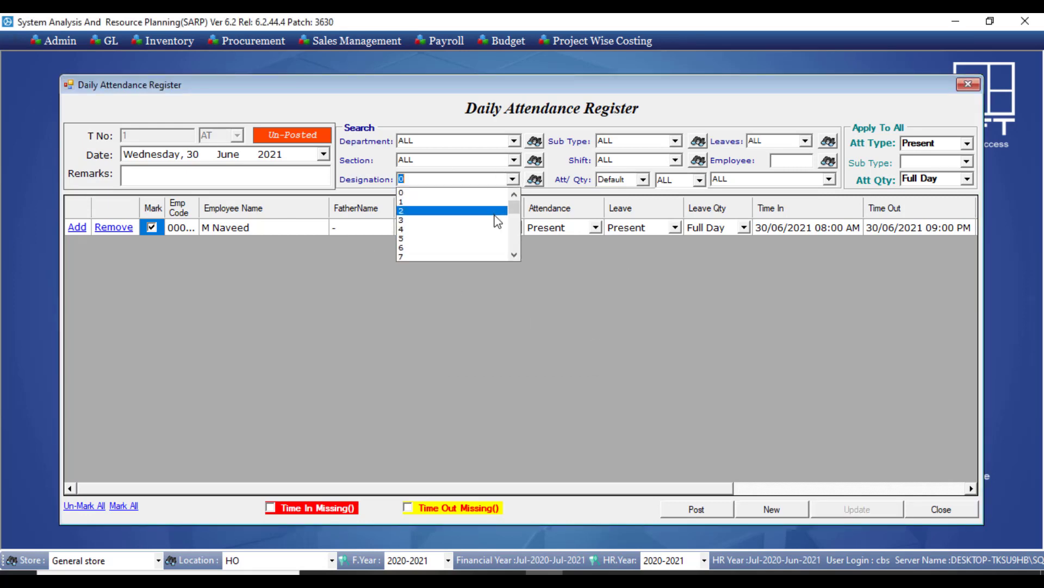
pyautogui.click(496, 221)
pyautogui.click(513, 179)
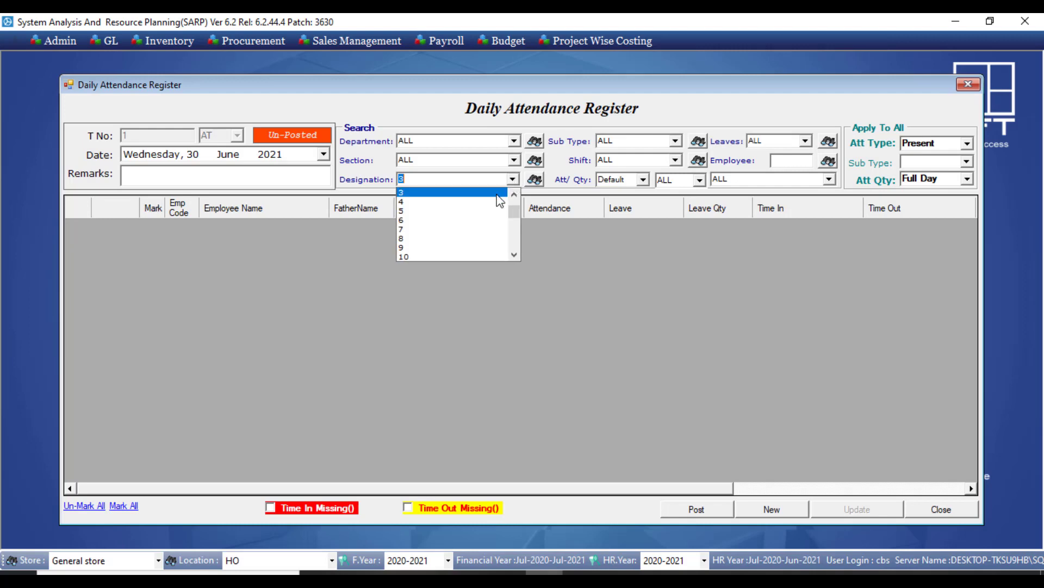
pyautogui.scroll(1, 514, 216)
pyautogui.click(495, 193)
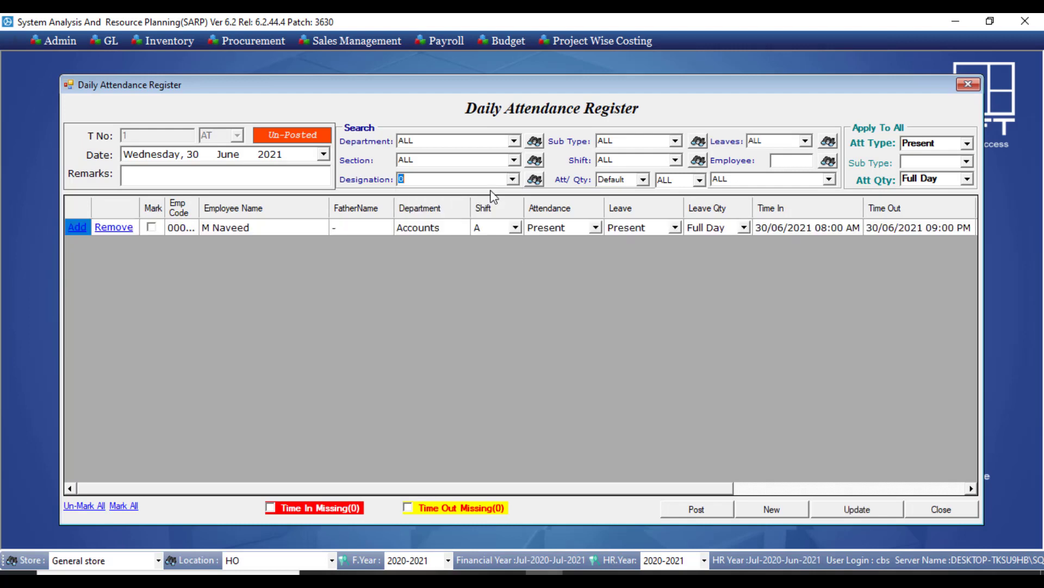
# Examine the choices in the attendance quantity search filter and in the attendance quantity applied to all employees.
pyautogui.click(643, 179)
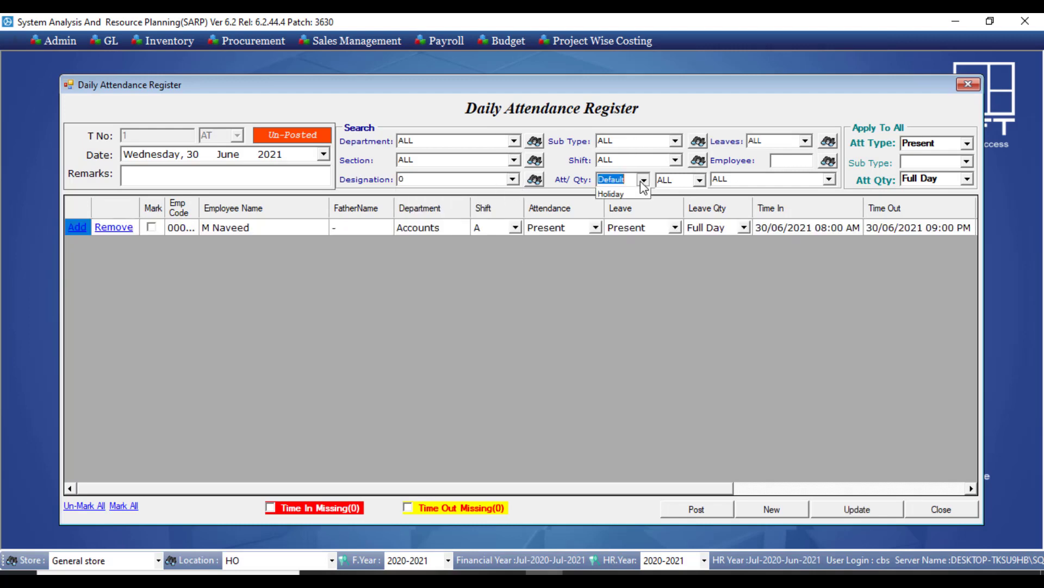
pyautogui.click(641, 181)
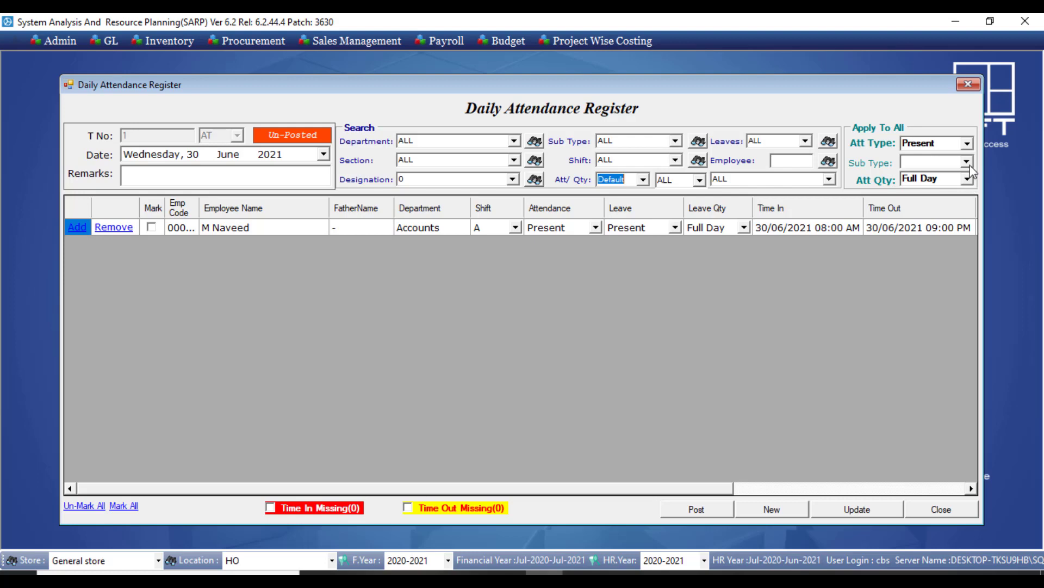
pyautogui.click(968, 179)
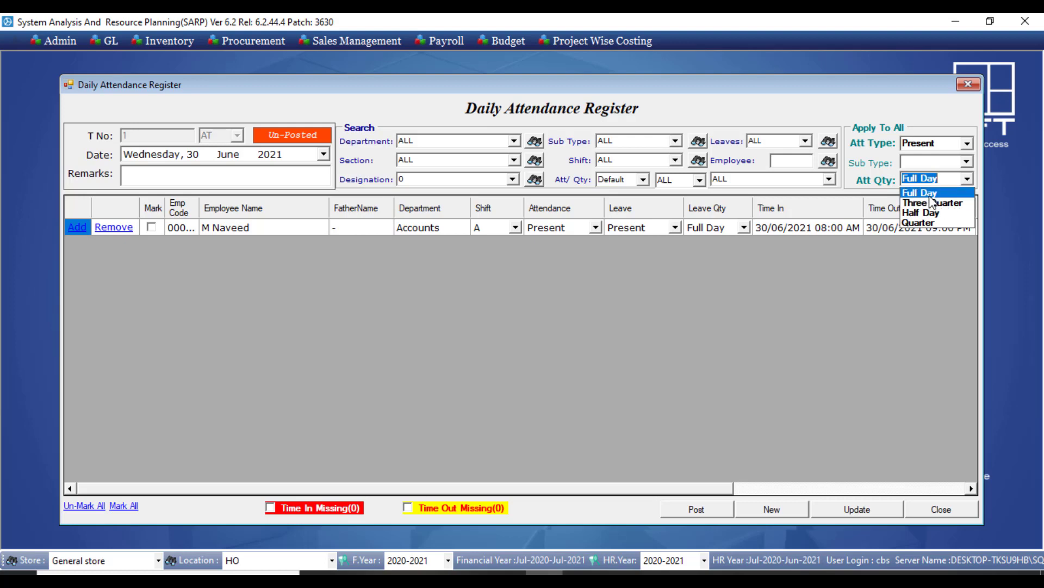
pyautogui.click(869, 341)
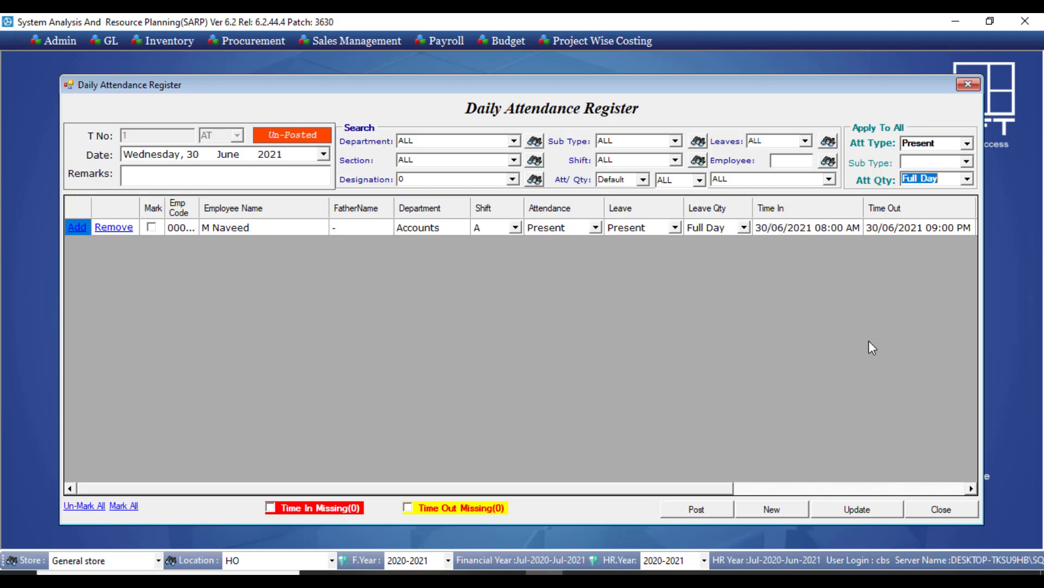
# Add a second attendance row for the employee on 30 June 2021 and set its leave quantity to Half Day.
pyautogui.click(77, 227)
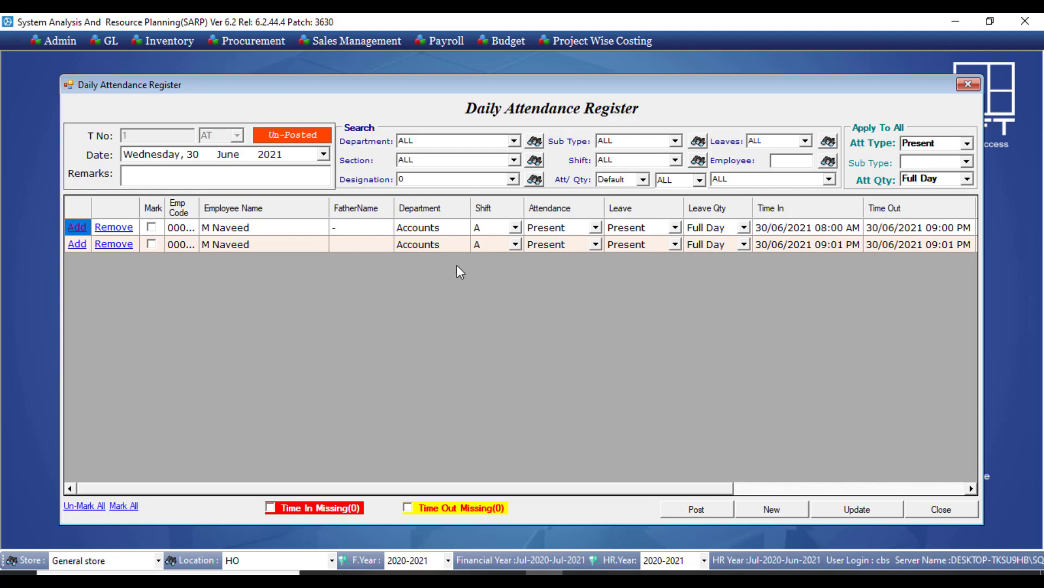
pyautogui.click(711, 244)
pyautogui.click(710, 245)
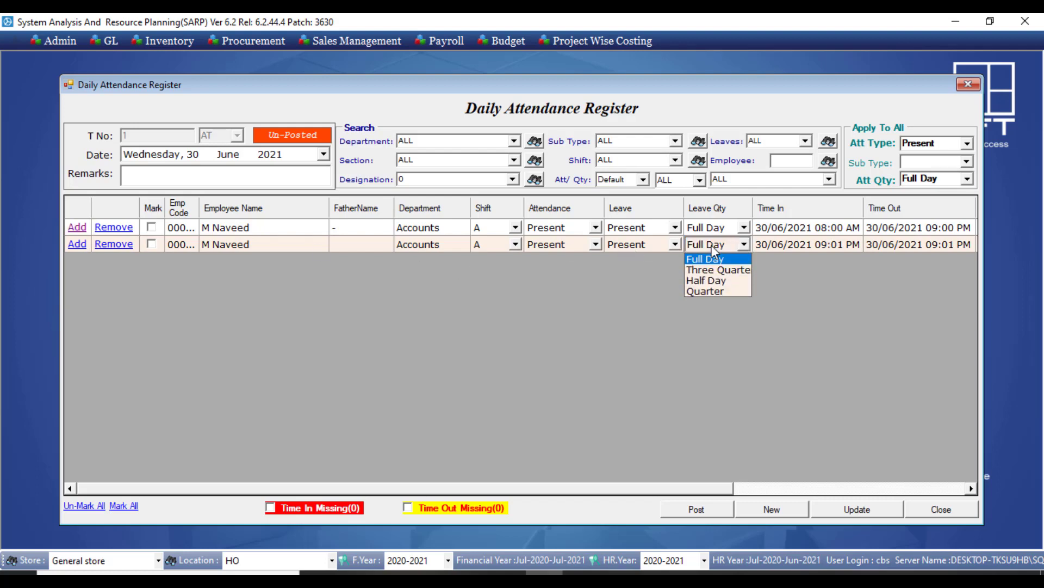
pyautogui.click(716, 283)
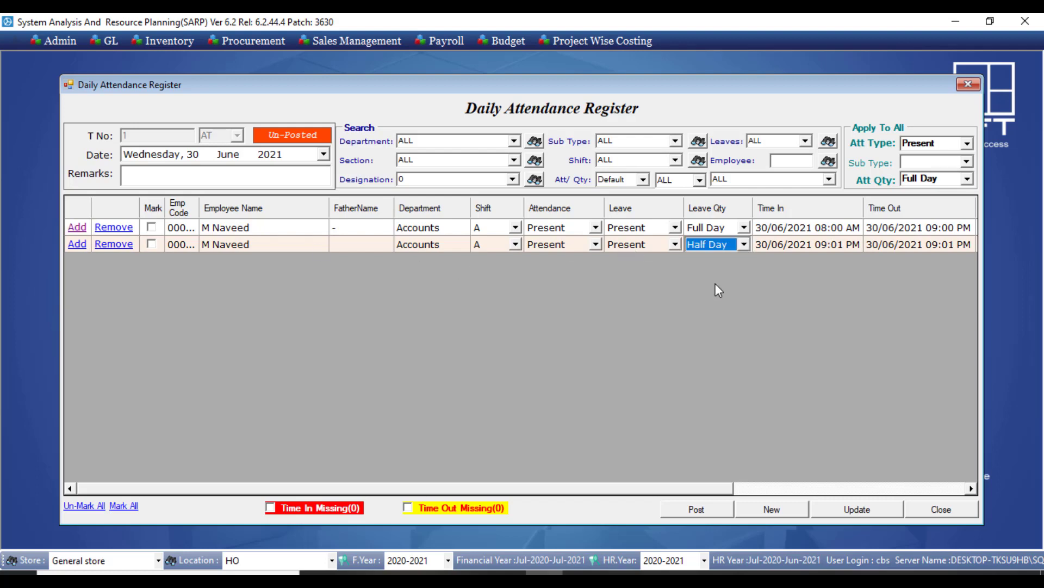
# Review the added row's leave types for Present and set its attendance to On Leave.
pyautogui.click(650, 248)
pyautogui.click(649, 248)
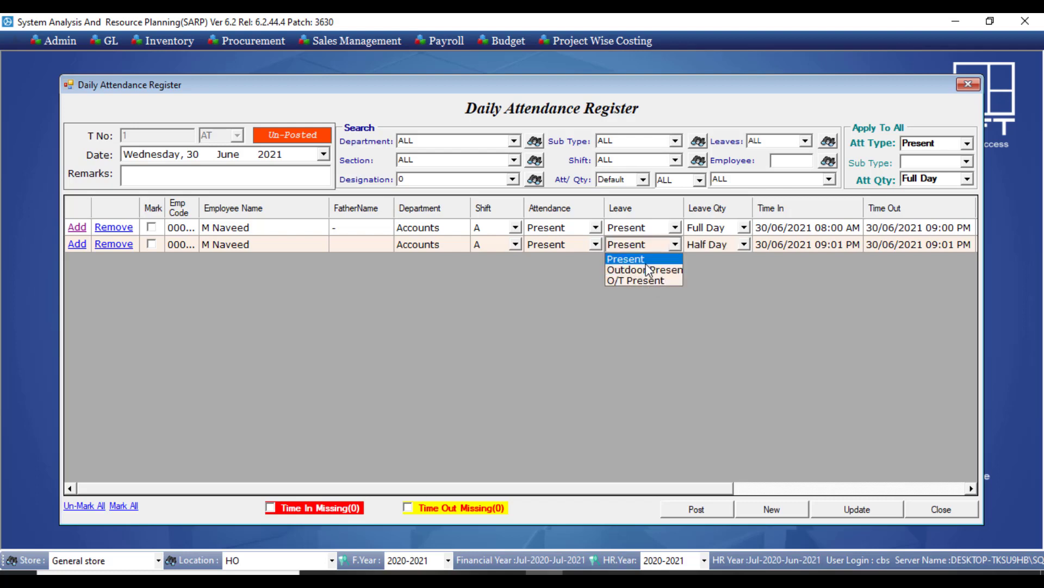
pyautogui.click(645, 262)
pyautogui.click(574, 242)
pyautogui.click(574, 242)
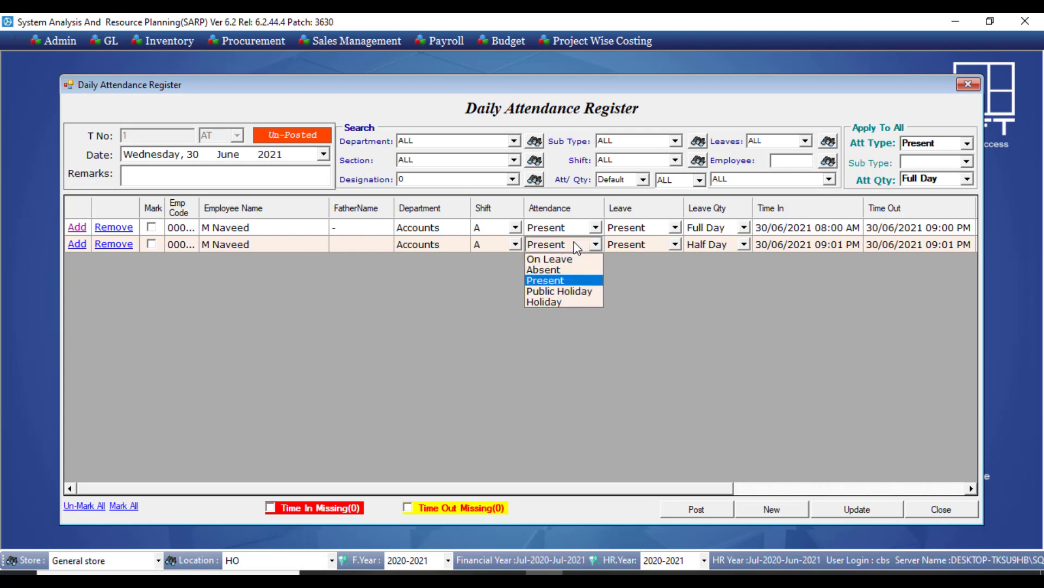
pyautogui.click(571, 260)
# Set the leave type of the added On Leave row to Special Leave.
pyautogui.click(657, 250)
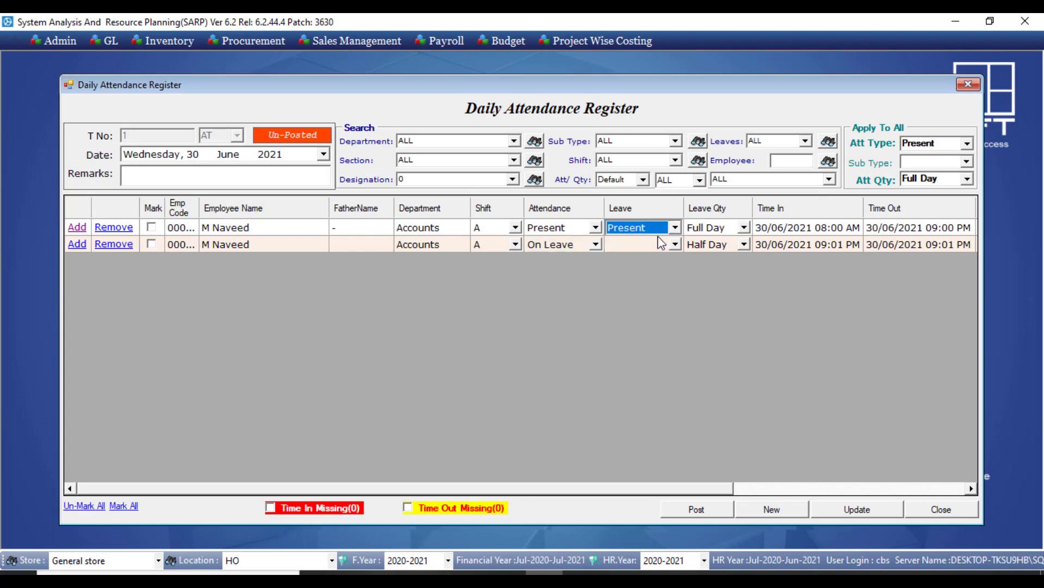
pyautogui.click(656, 250)
pyautogui.click(657, 249)
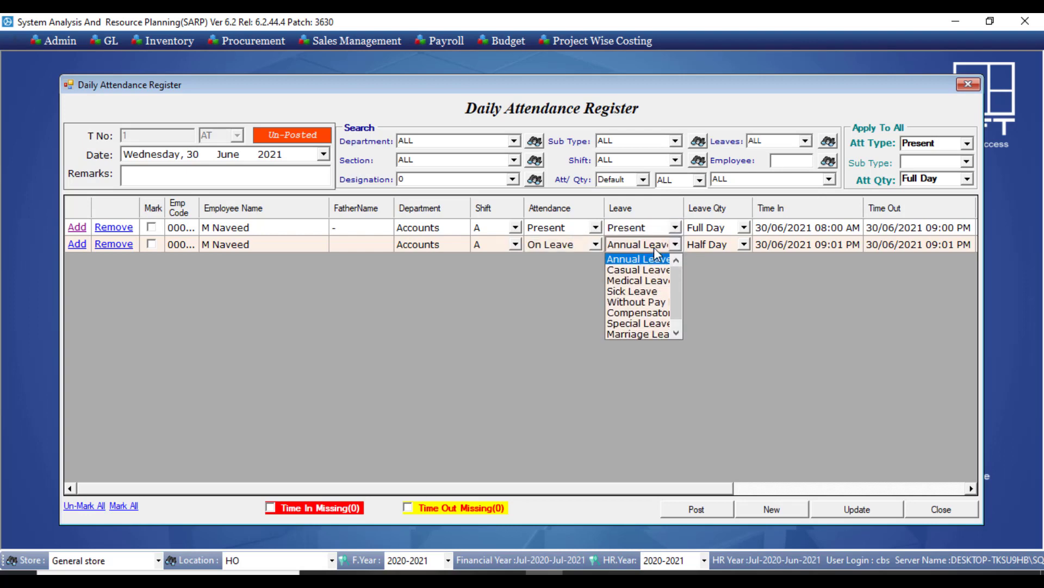
pyautogui.click(642, 280)
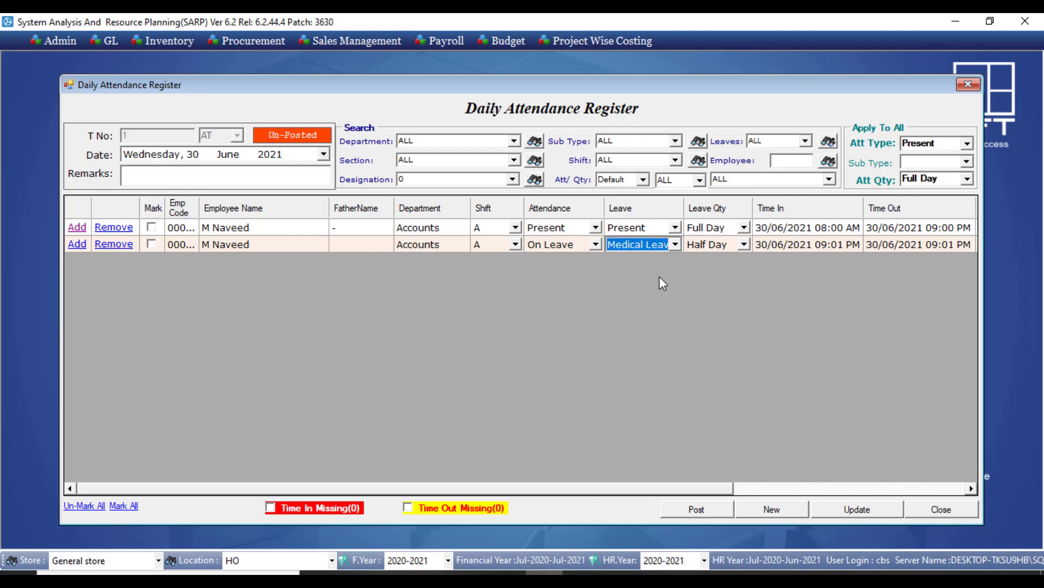
pyautogui.click(696, 246)
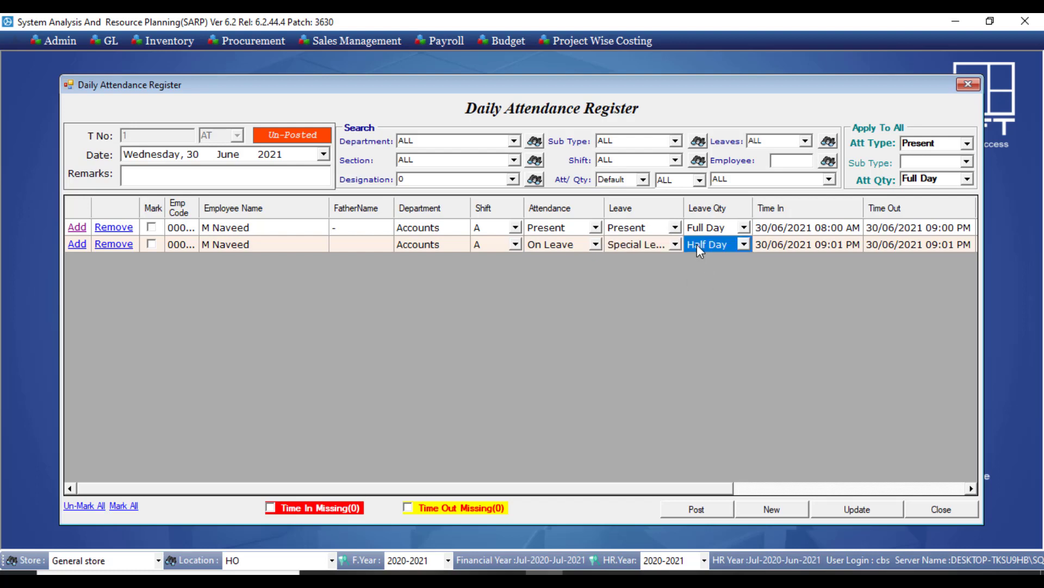
# Set the leave quantity of the employee's original Present row to Half Day.
pyautogui.click(706, 228)
pyautogui.click(706, 229)
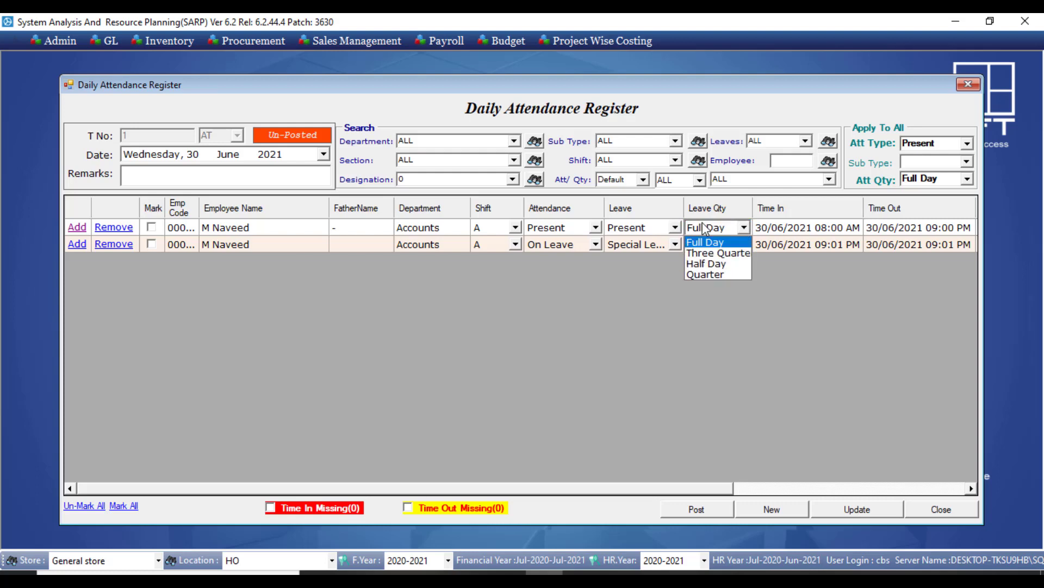
pyautogui.click(709, 262)
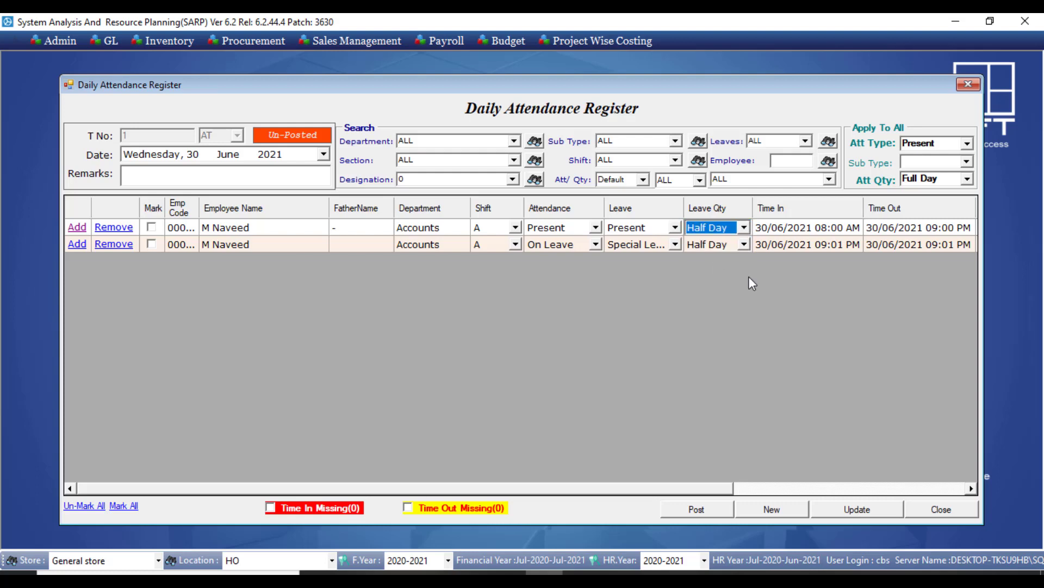
# Set the time out of the employee's Present row to 12:00 PM on 30 June 2021.
pyautogui.click(821, 245)
pyautogui.click(821, 245)
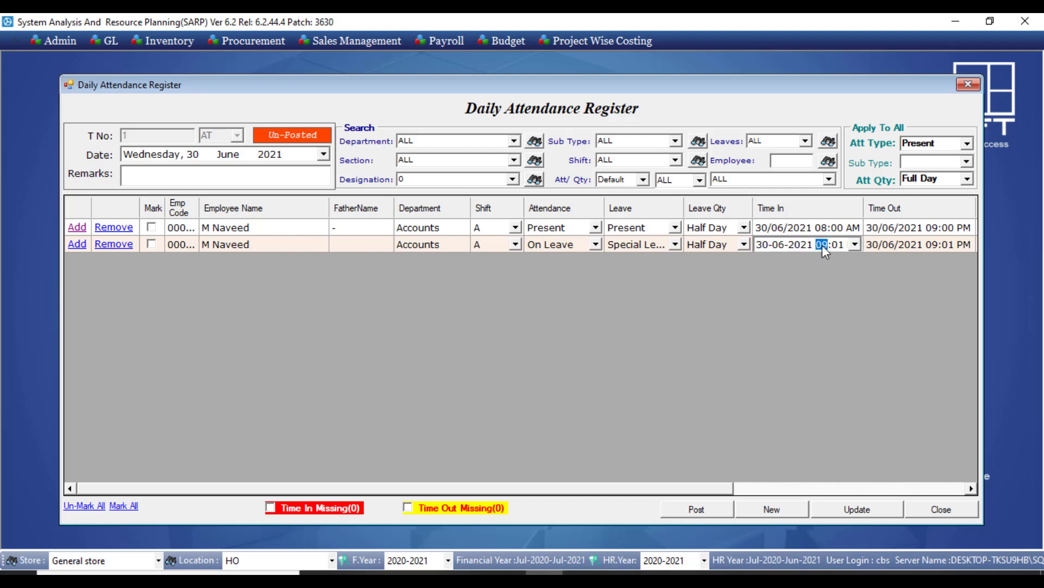
pyautogui.click(825, 228)
pyautogui.click(825, 228)
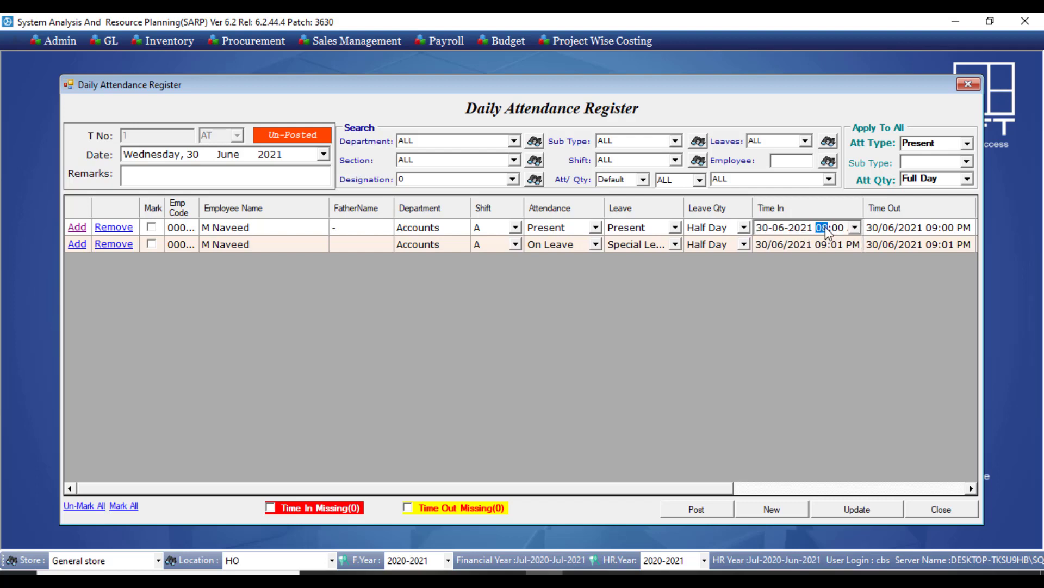
pyautogui.click(934, 229)
pyautogui.click(933, 228)
pyautogui.write('12')
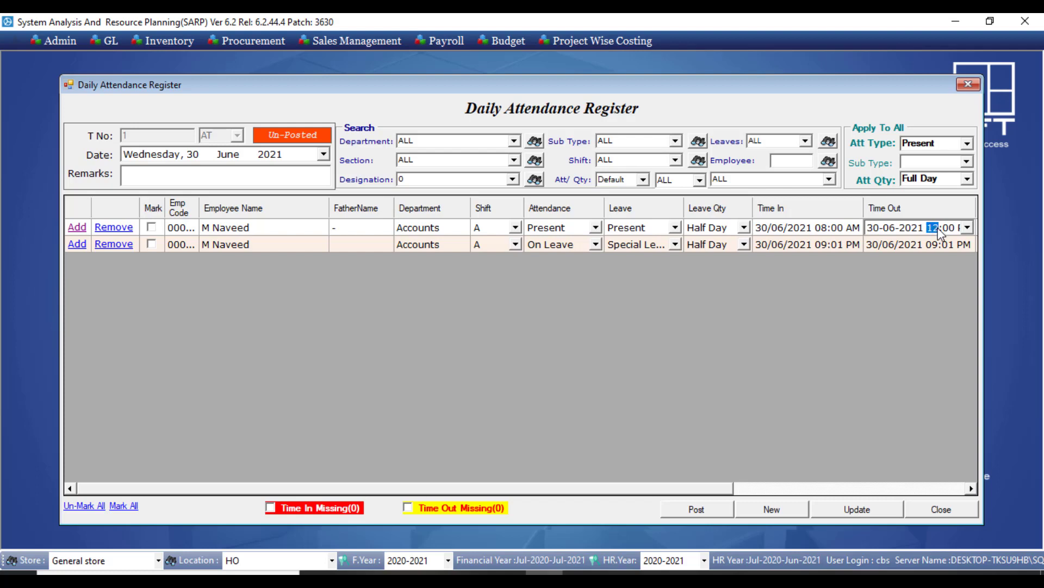
# Set the time in of the On Leave row to 12:00 PM on 30 June 2021.
pyautogui.click(951, 246)
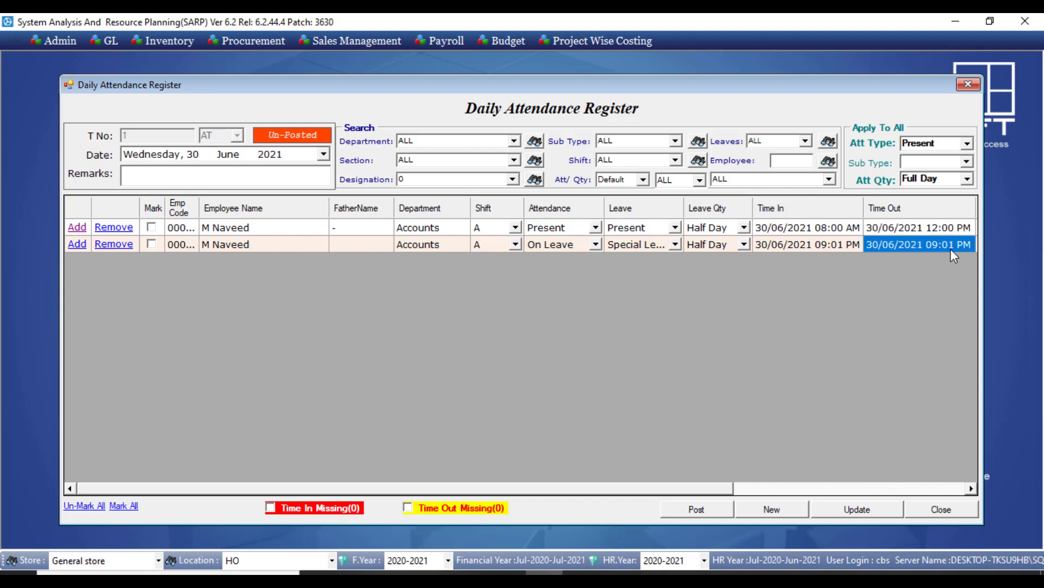
pyautogui.click(811, 246)
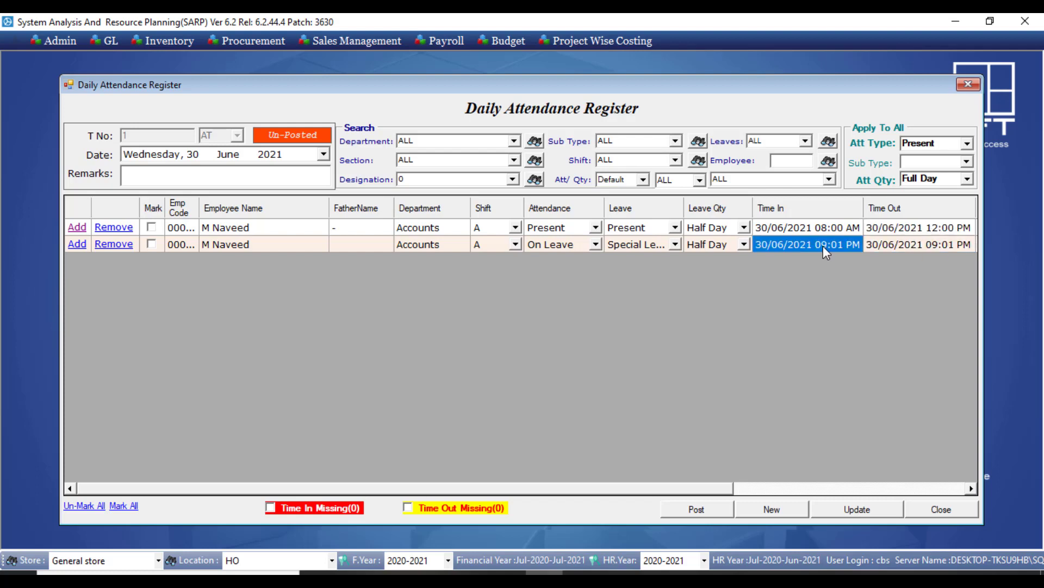
pyautogui.click(824, 246)
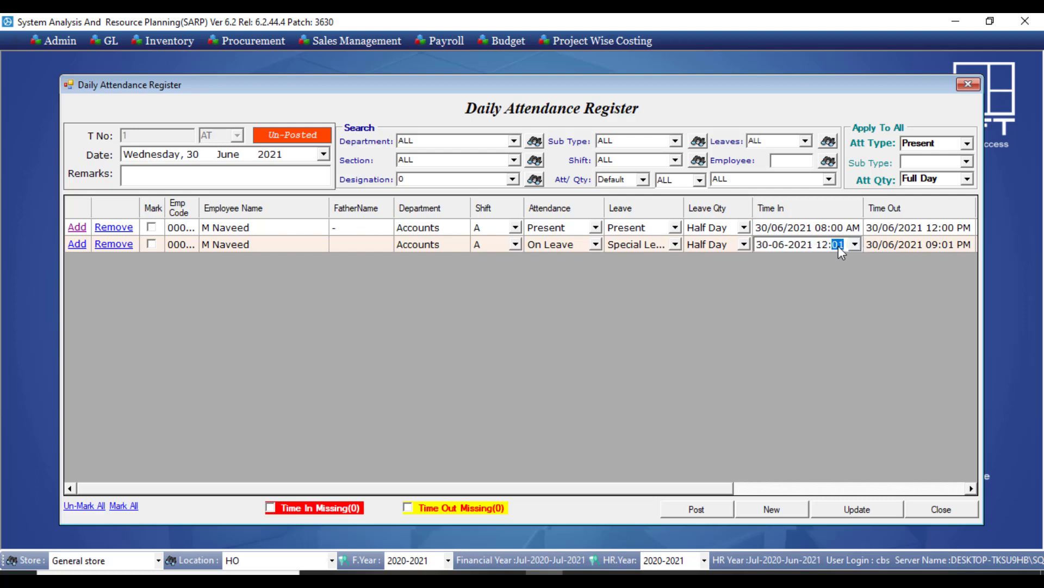
pyautogui.press('Right')
# Check the Present row's time out and set the On Leave row's time out to 04:00 PM.
pyautogui.click(964, 231)
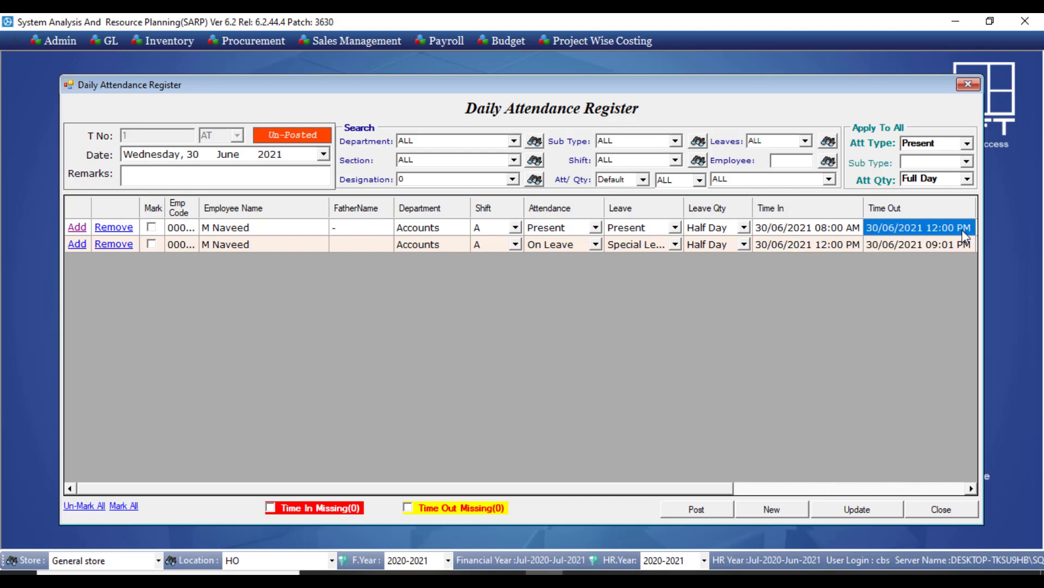
pyautogui.click(964, 234)
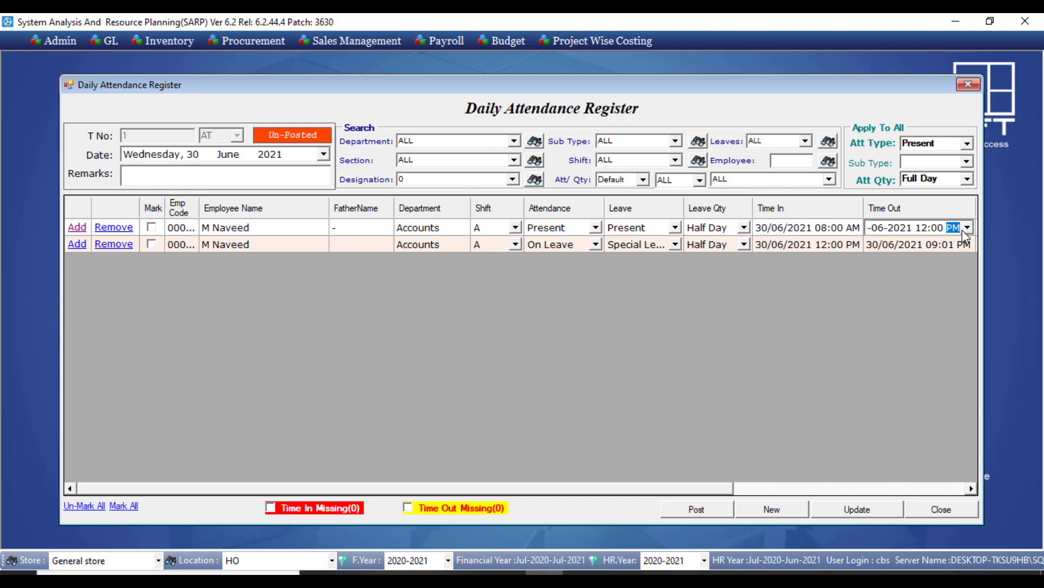
pyautogui.click(935, 243)
pyautogui.click(935, 243)
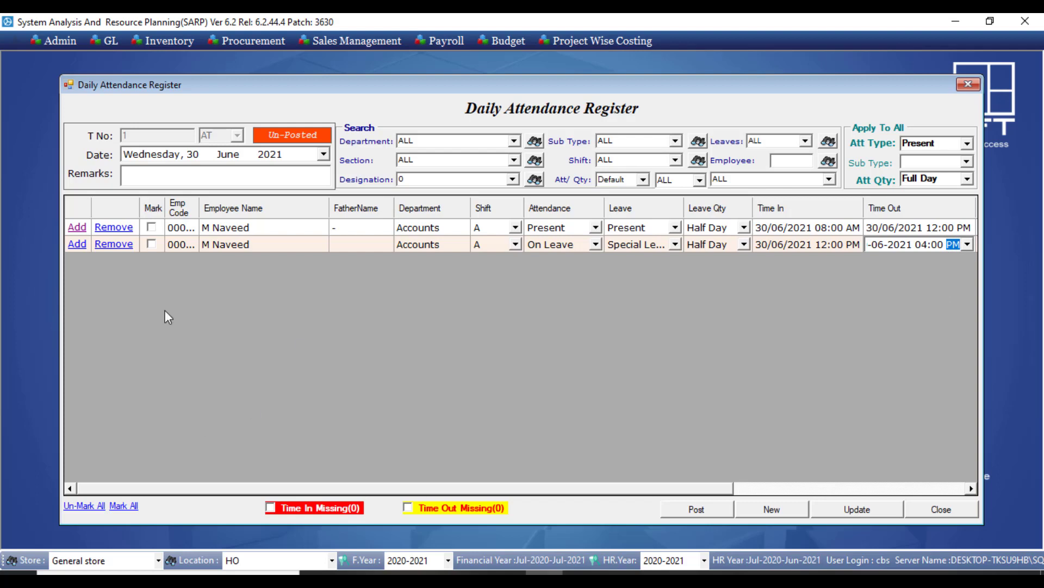
# Mark both attendance rows and try to update the register.
pyautogui.click(152, 228)
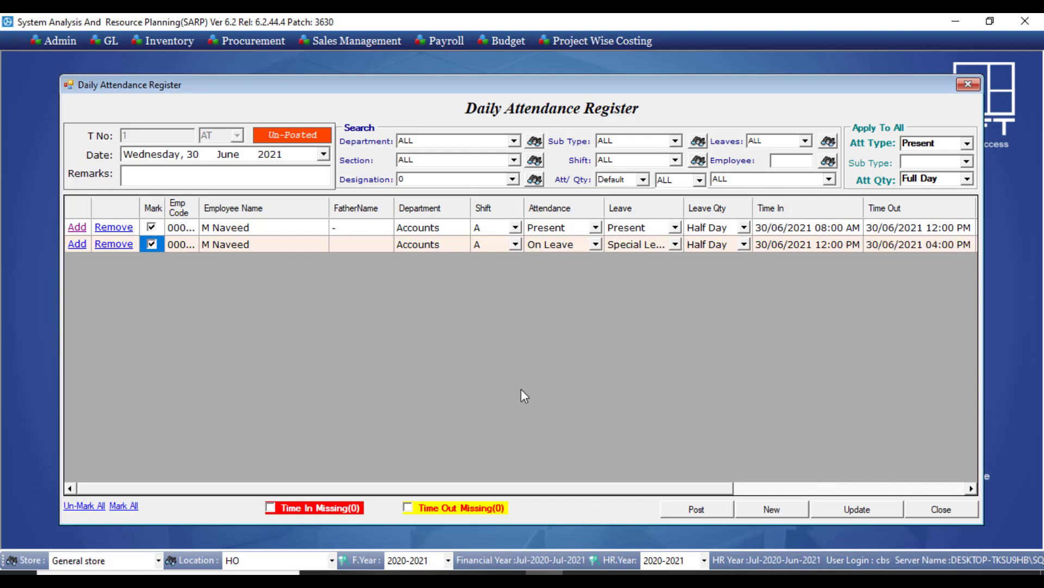
pyautogui.click(839, 514)
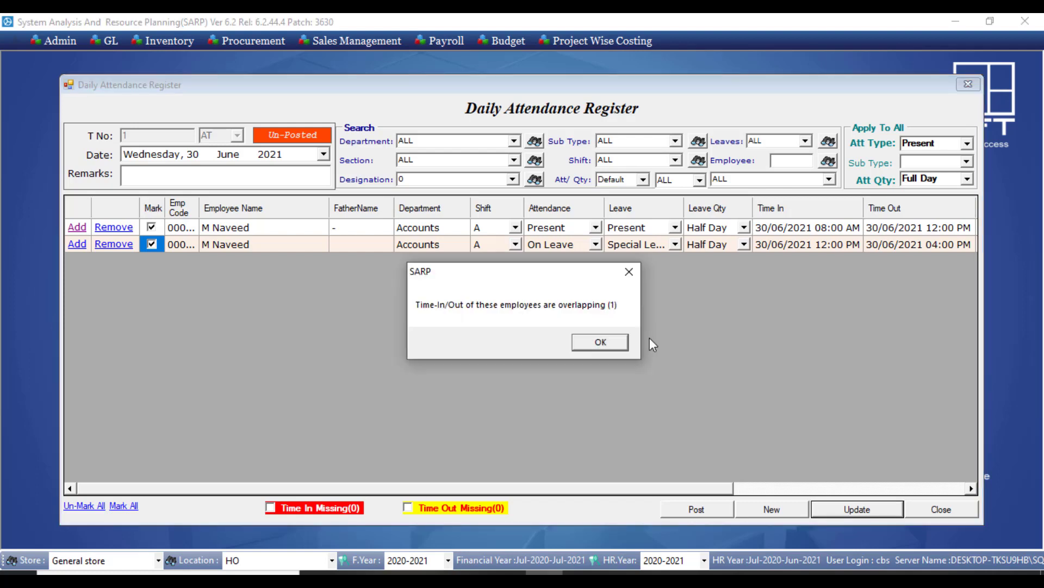
pyautogui.click(601, 343)
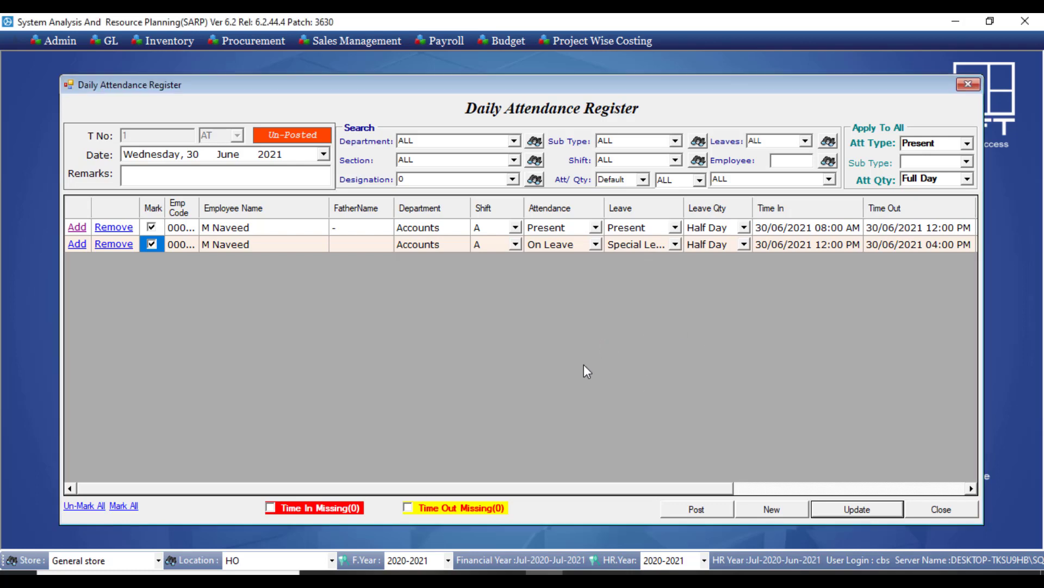
# Set the On Leave row's time in to 12:01 PM and update the attendance register.
pyautogui.moveTo(645, 488); pyautogui.dragTo(761, 500)
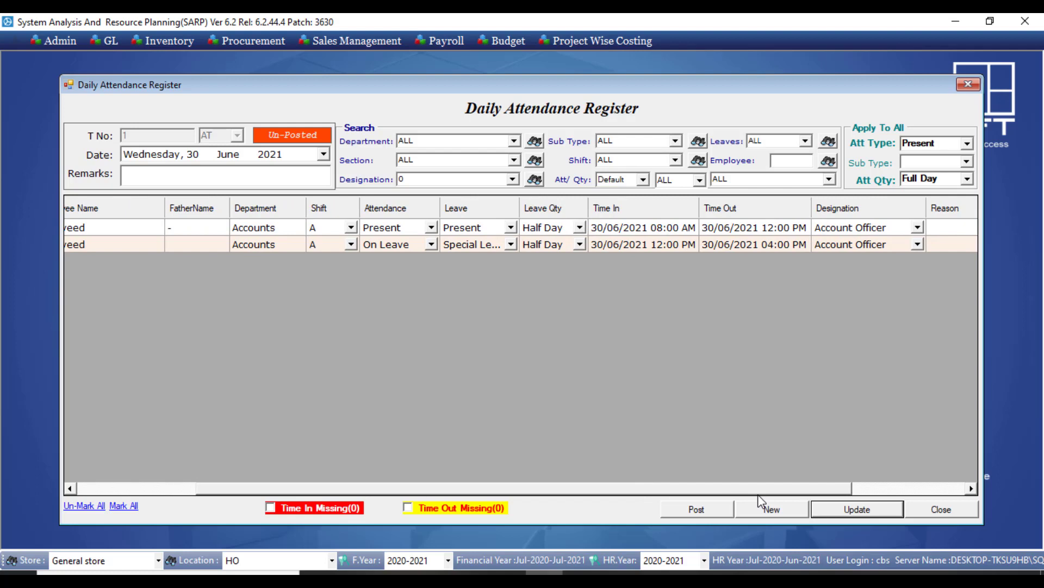
pyautogui.click(678, 246)
pyautogui.click(678, 246)
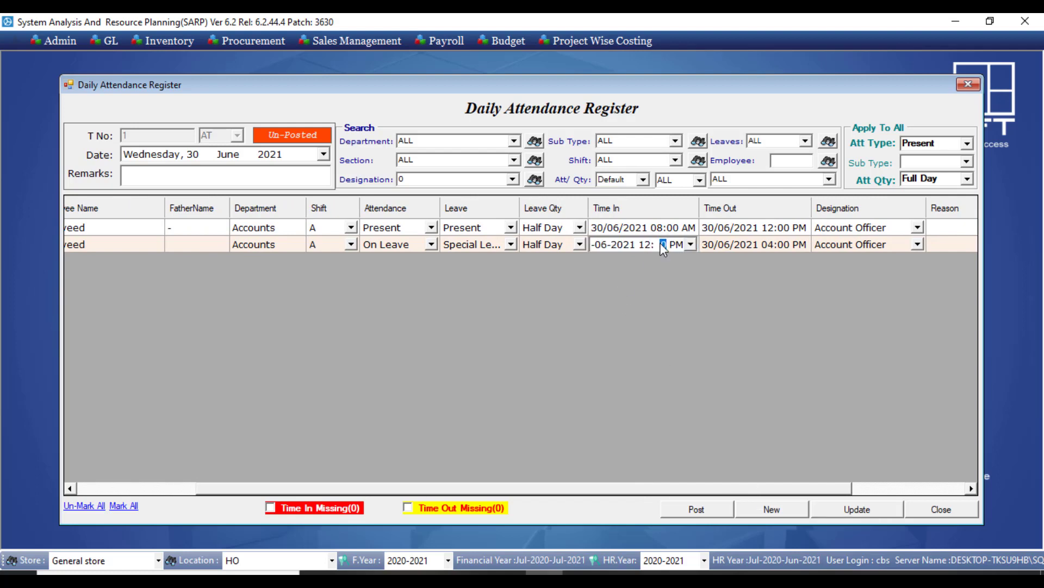
pyautogui.click(863, 512)
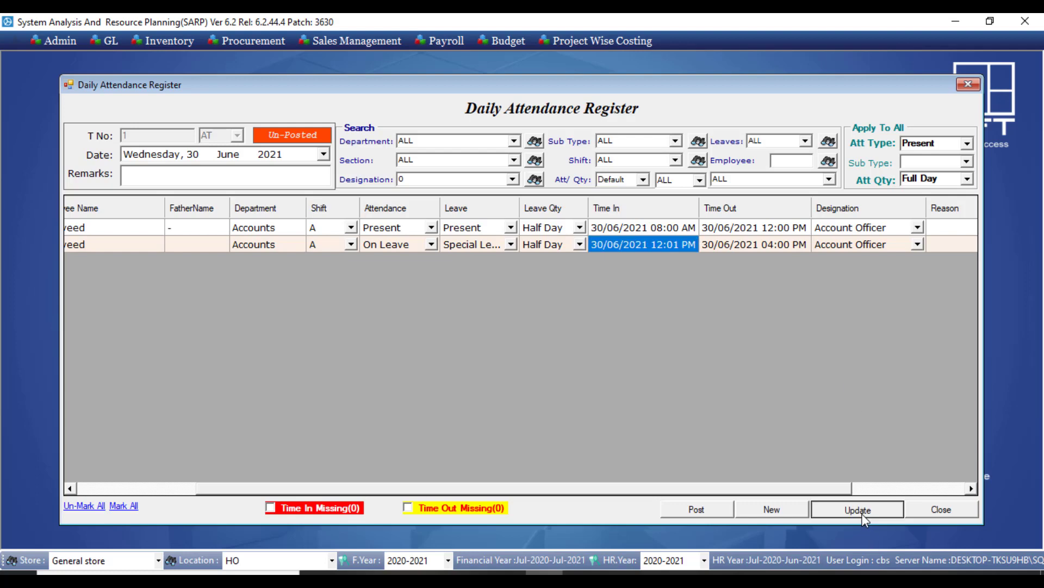
pyautogui.click(578, 345)
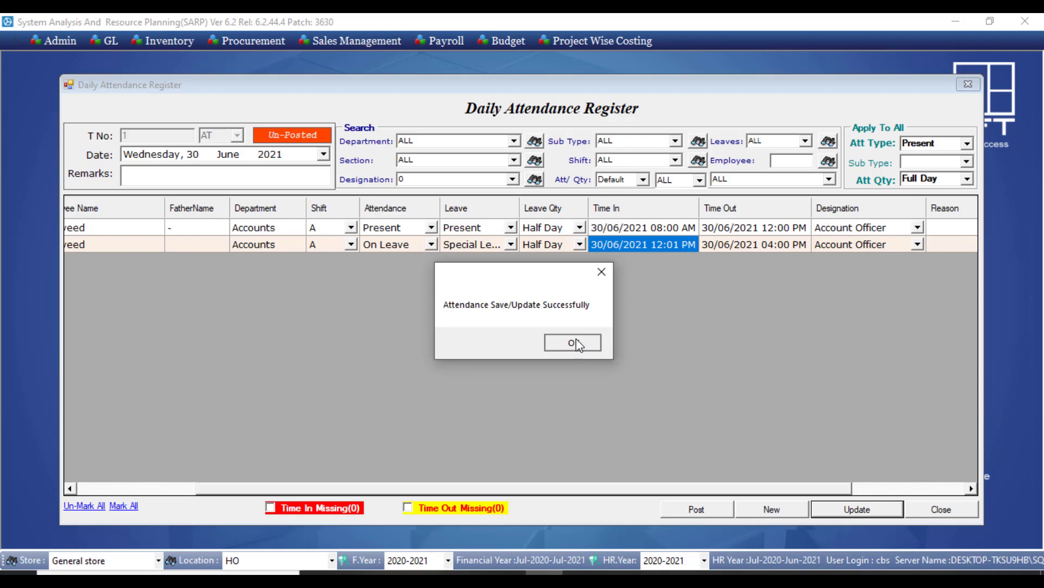
pyautogui.click(574, 343)
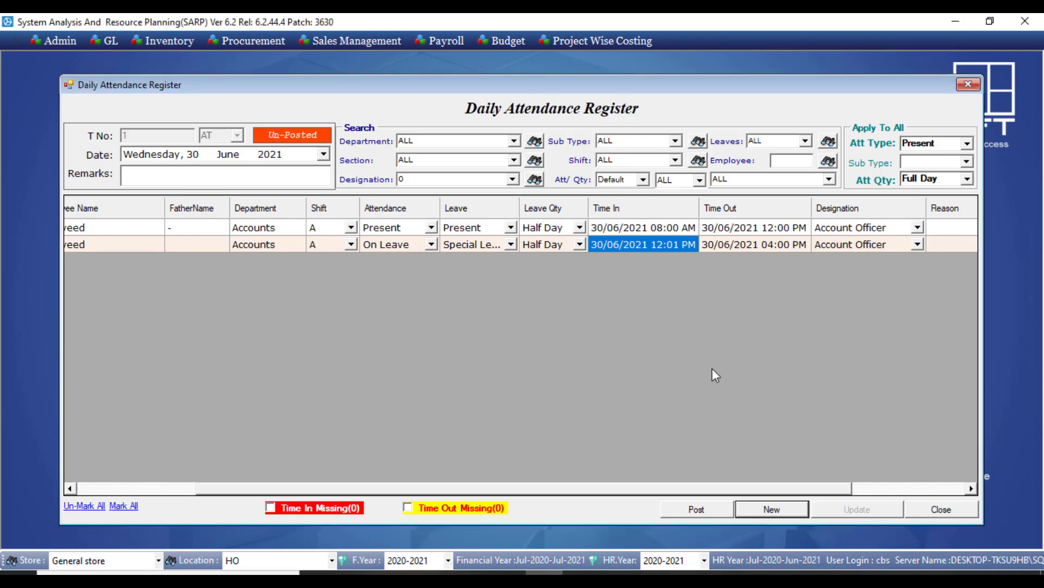
# Review the leave types of both saved rows and close the Daily Attendance Register.
pyautogui.moveTo(772, 488); pyautogui.dragTo(582, 481)
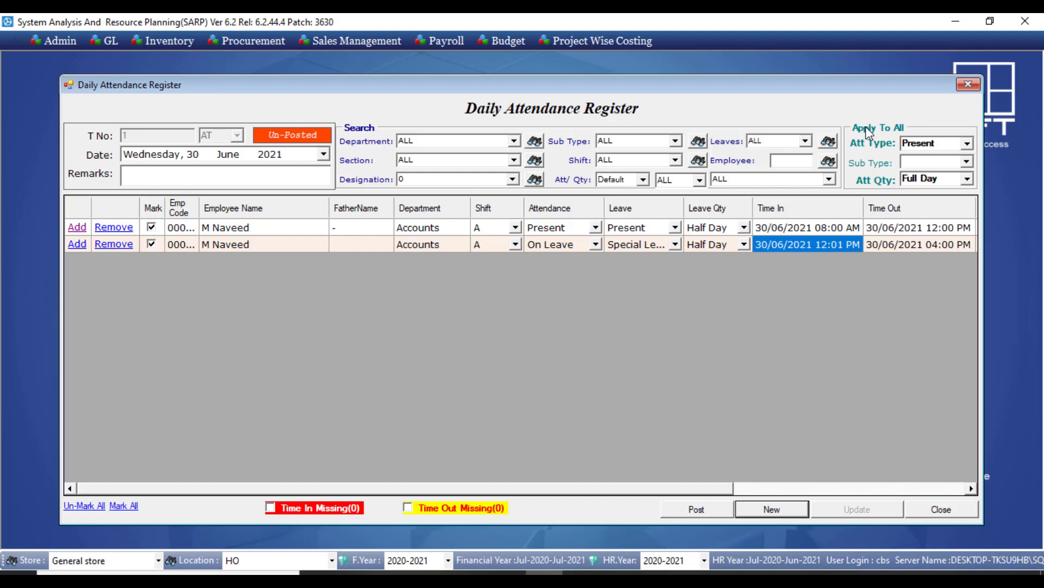
pyautogui.moveTo(655, 228); pyautogui.dragTo(646, 250)
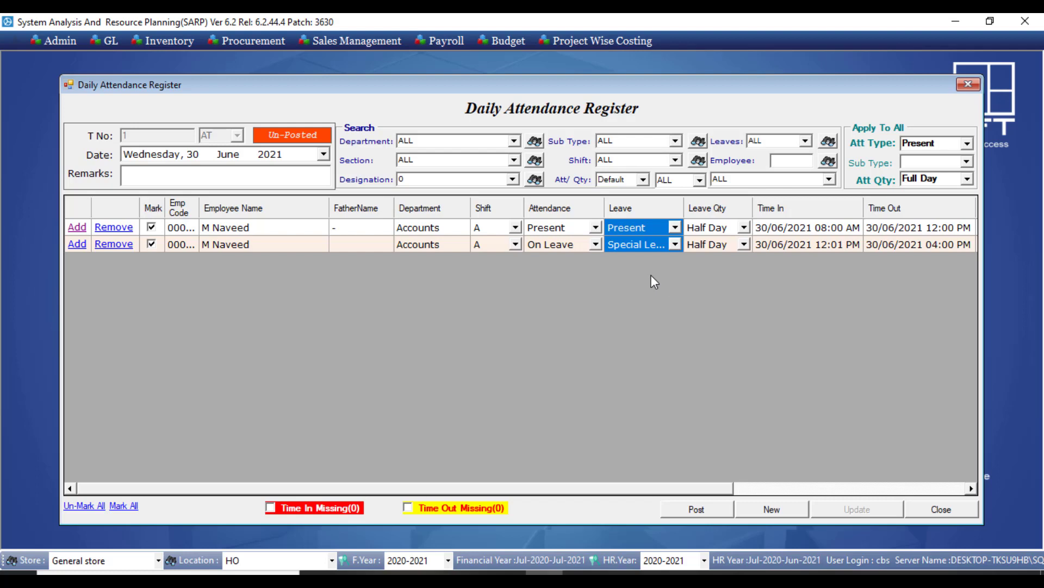
pyautogui.click(959, 139)
pyautogui.click(932, 512)
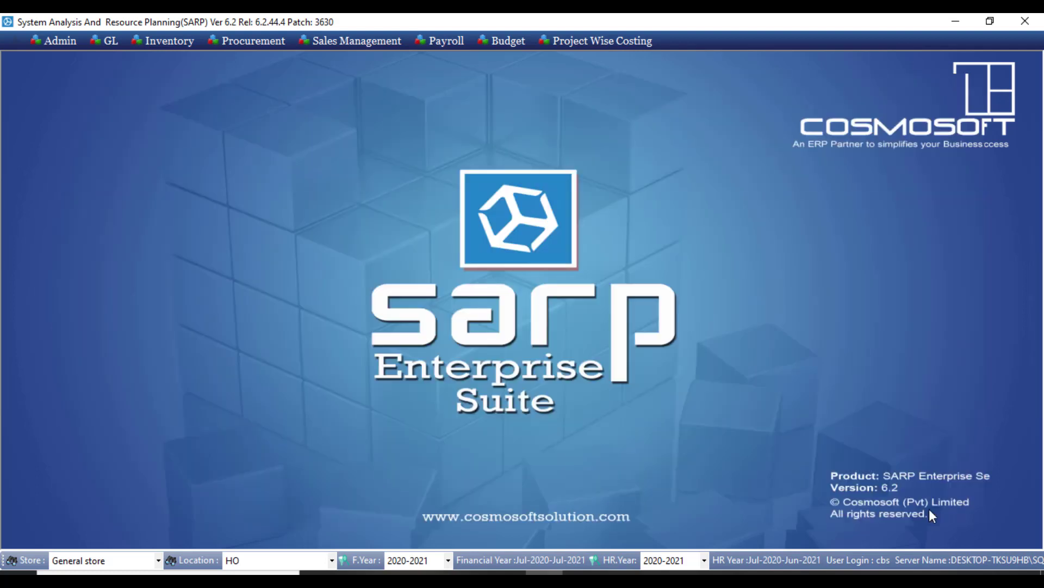
# Reopen the Daily Attendance Register, post the attendance for 30 June 2021, and close the register.
pyautogui.click(452, 42)
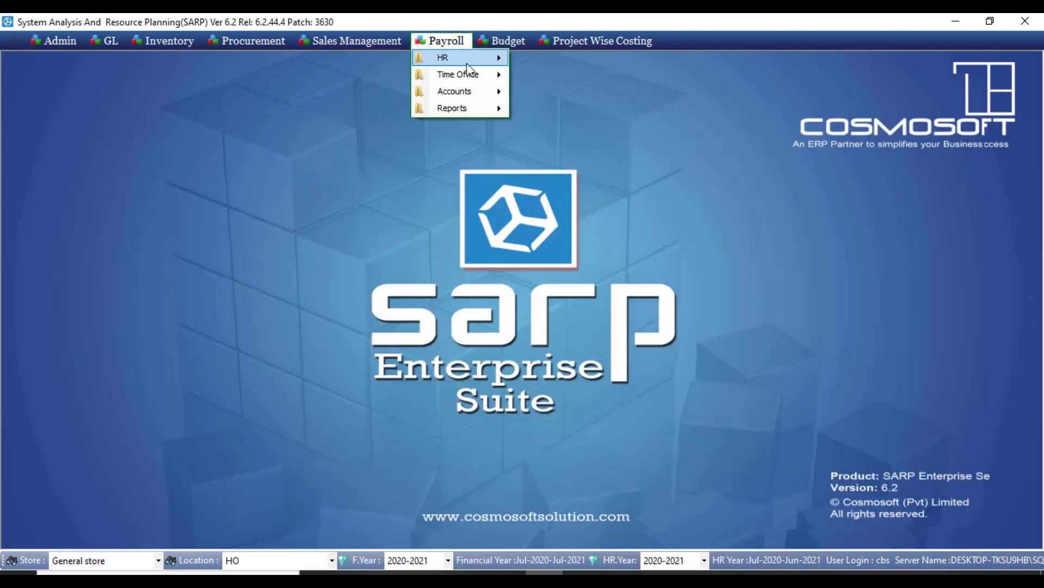
pyautogui.moveTo(476, 76)
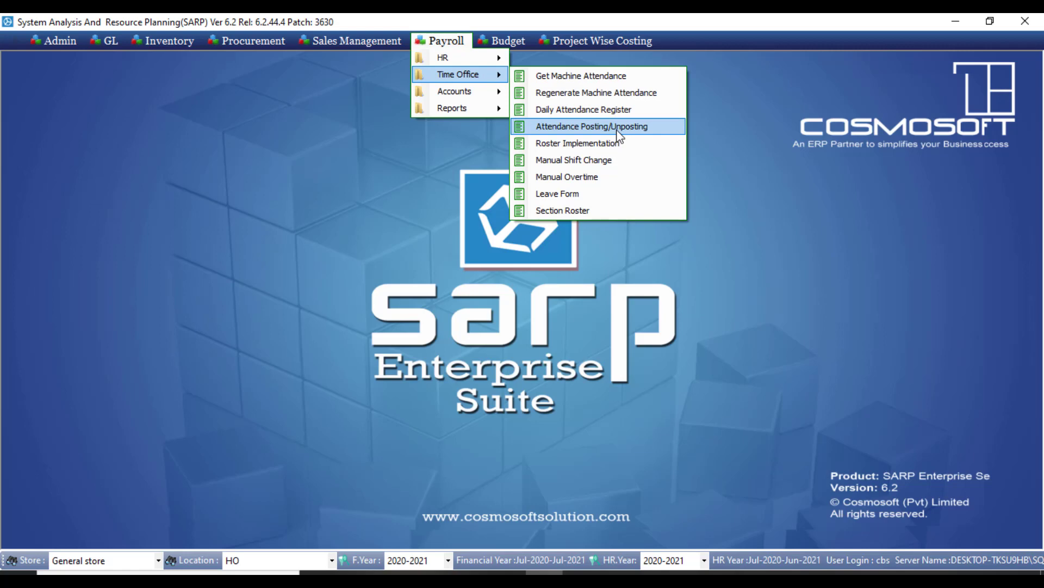
pyautogui.click(609, 110)
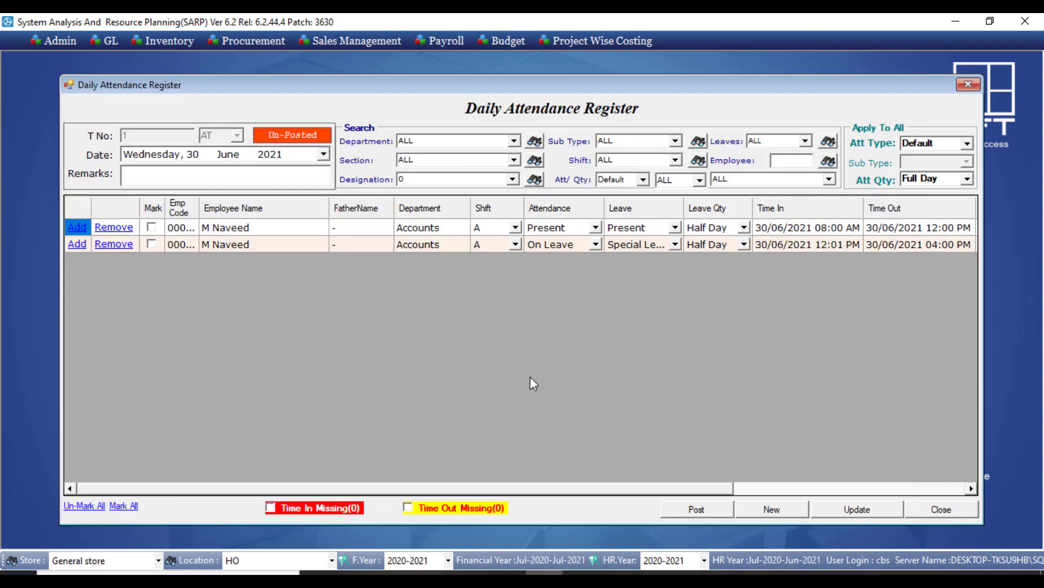
pyautogui.click(688, 507)
pyautogui.click(569, 343)
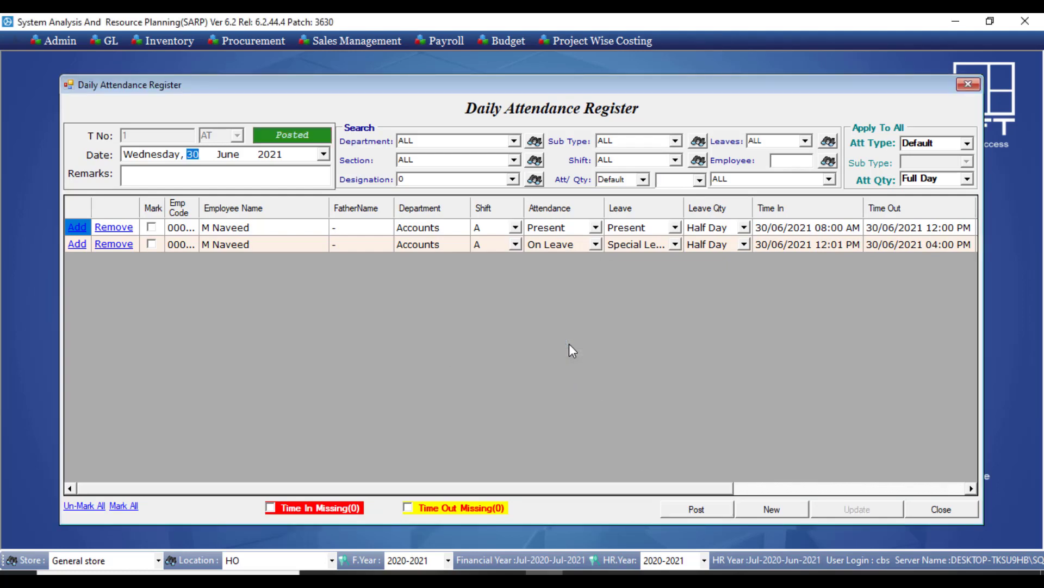
pyautogui.click(957, 511)
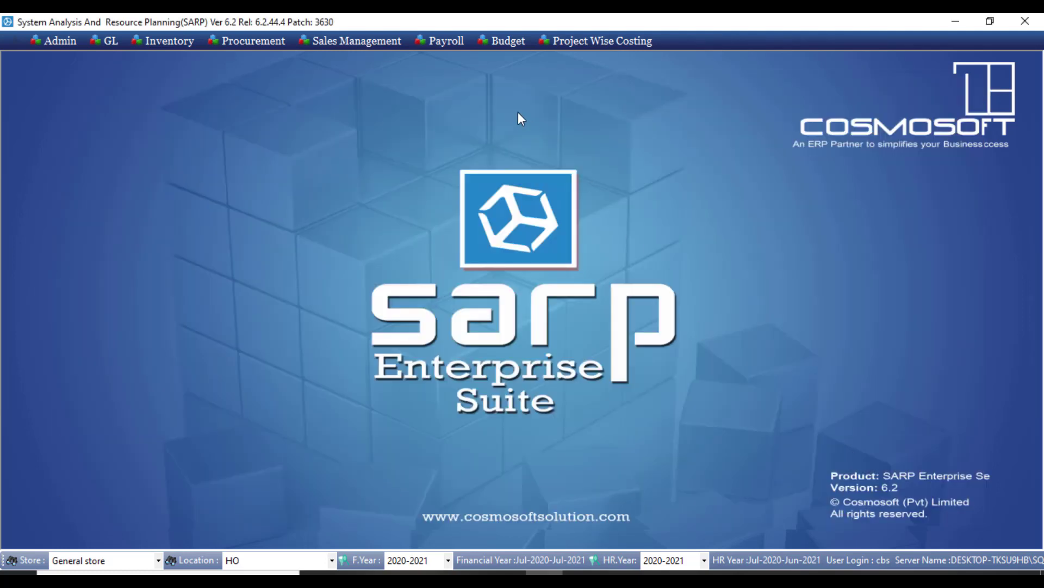
# Open Attendance Posting/Unposting and set the attendance month to June 2021.
pyautogui.click(459, 43)
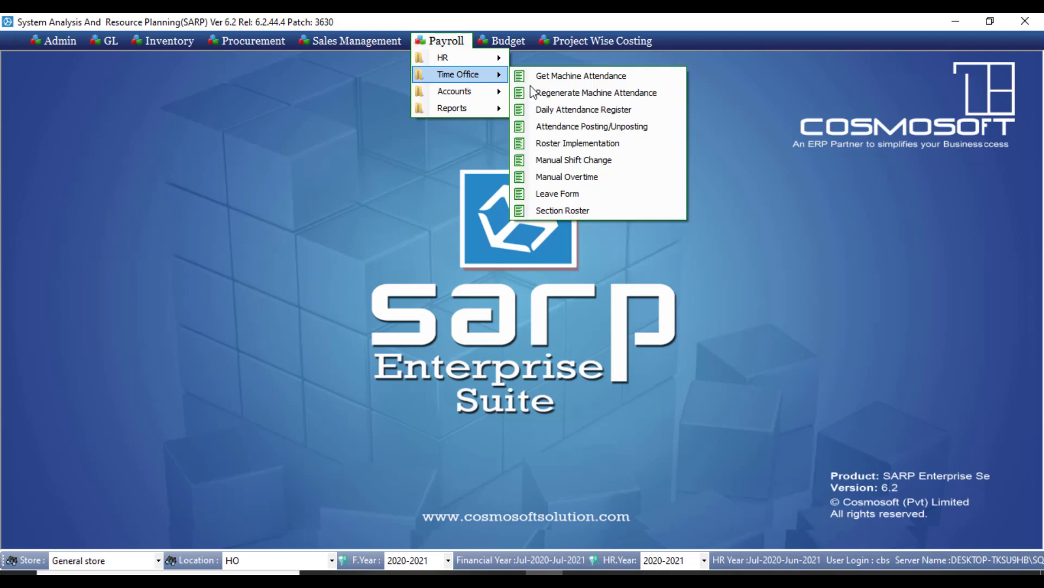
pyautogui.click(578, 130)
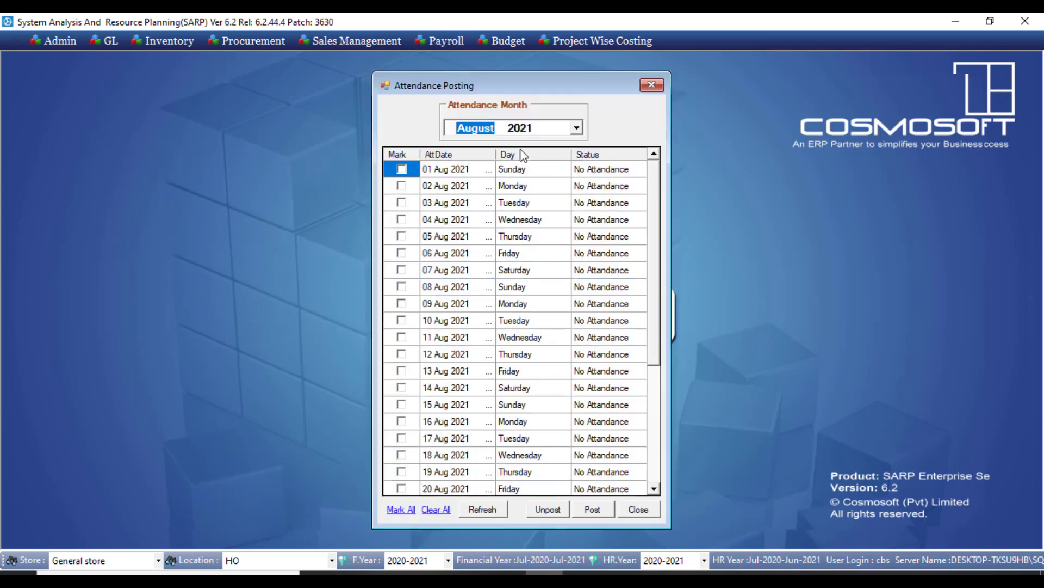
pyautogui.press('Down')
pyautogui.press('Down')
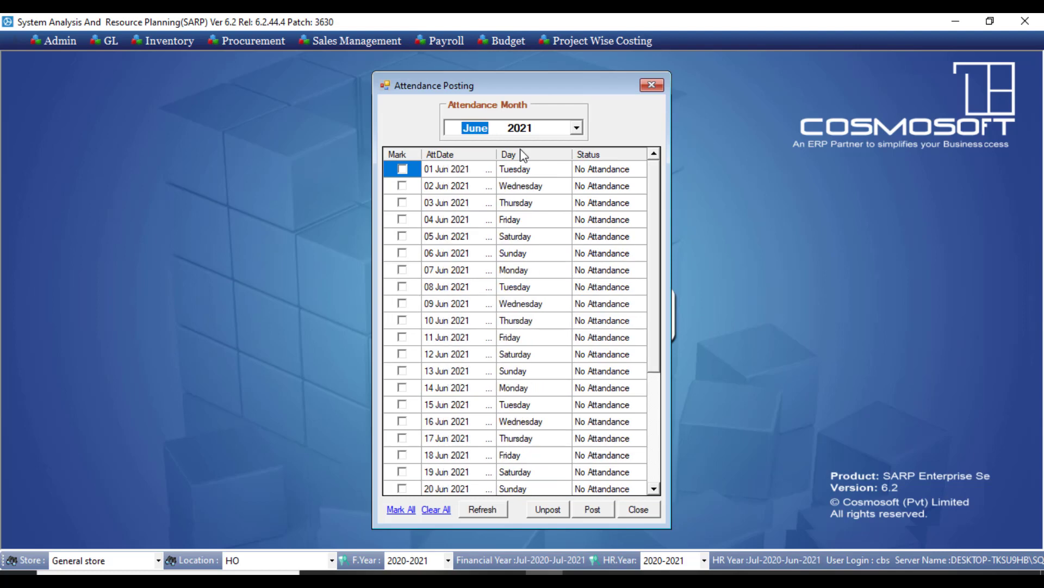
# Examine the attendance status of each June 2021 day, comparing days with no attendance, unposted days and posted days.
pyautogui.moveTo(654, 225)
pyautogui.mouseDown()
pyautogui.moveTo(655, 396)
pyautogui.moveTo(655, 207)
pyautogui.mouseUp()
pyautogui.click(598, 171)
pyautogui.moveTo(650, 224); pyautogui.dragTo(645, 379)
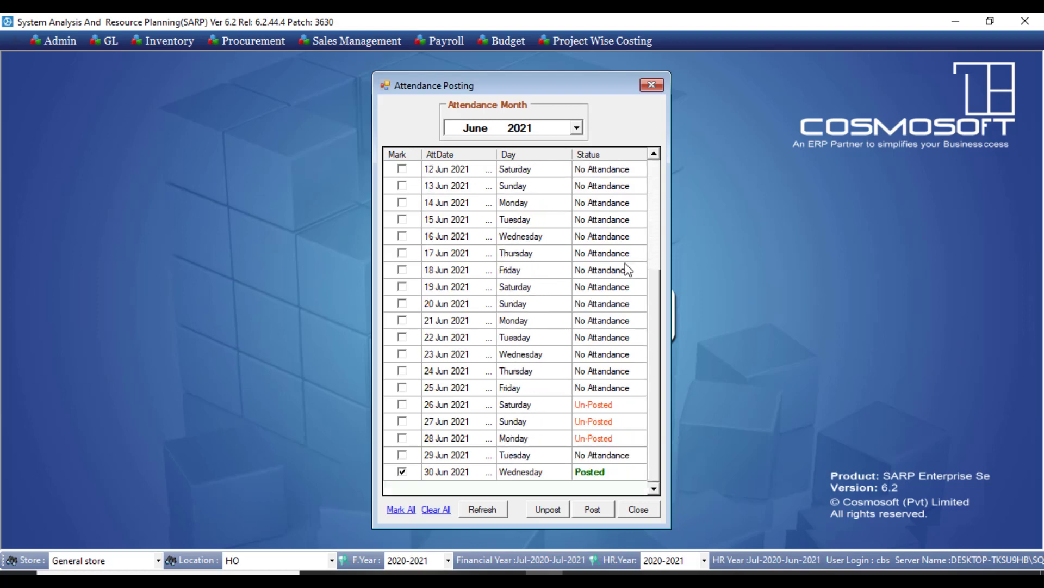
pyautogui.moveTo(610, 173); pyautogui.dragTo(513, 445)
pyautogui.click(591, 435)
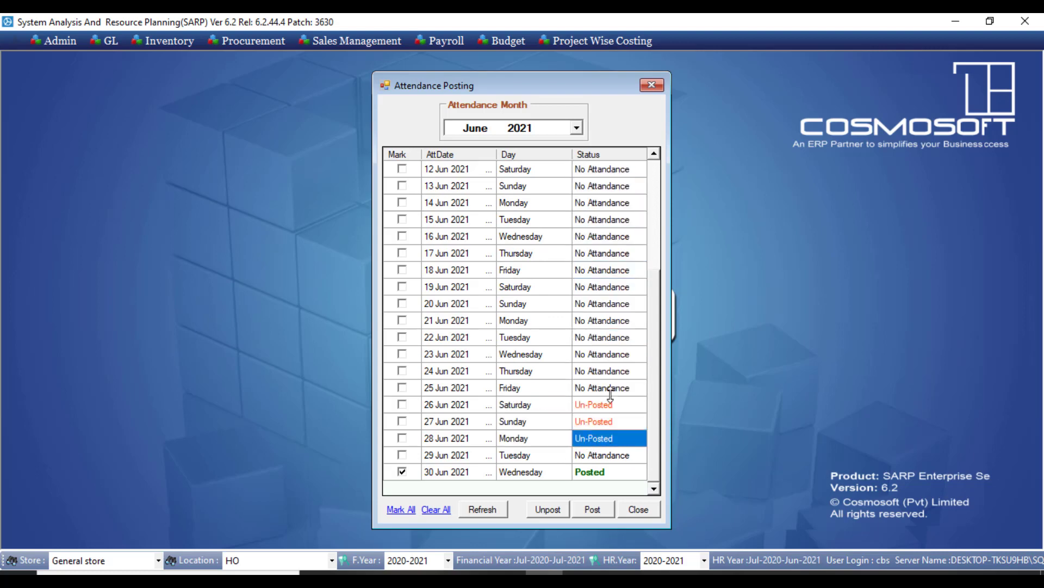
pyautogui.moveTo(610, 407); pyautogui.dragTo(608, 432)
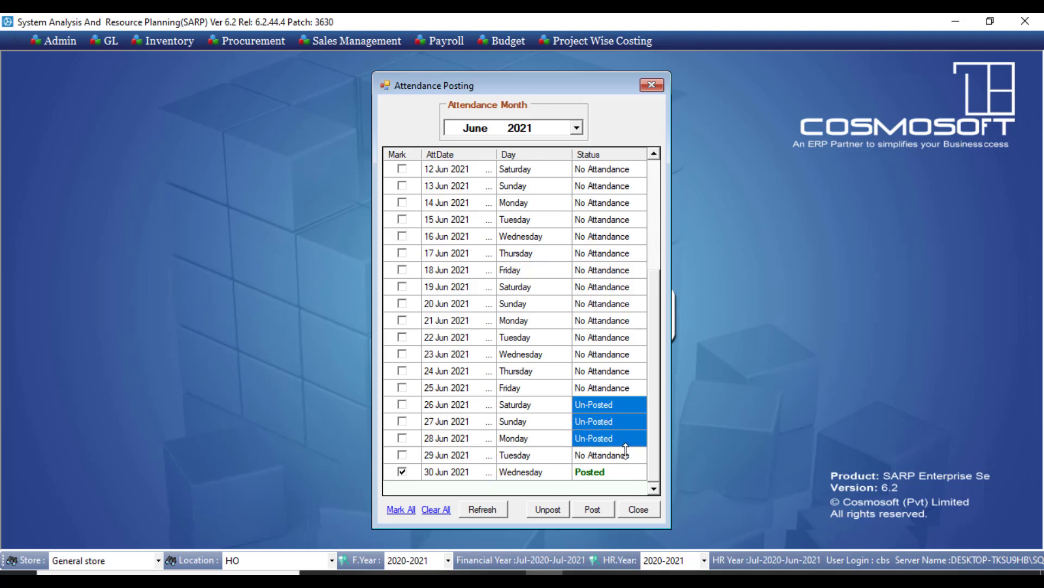
pyautogui.click(612, 457)
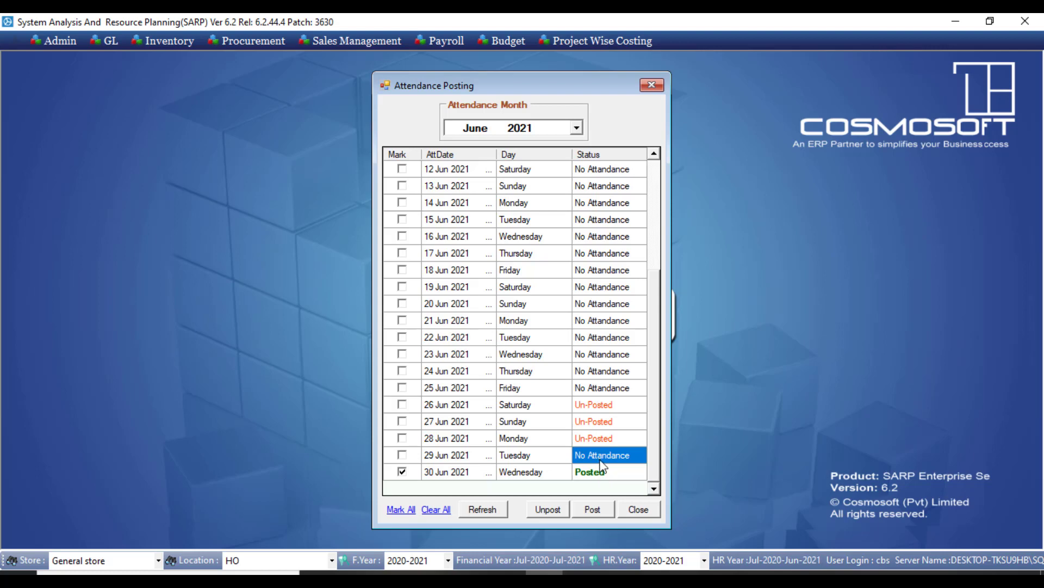
pyautogui.moveTo(594, 473); pyautogui.dragTo(424, 481)
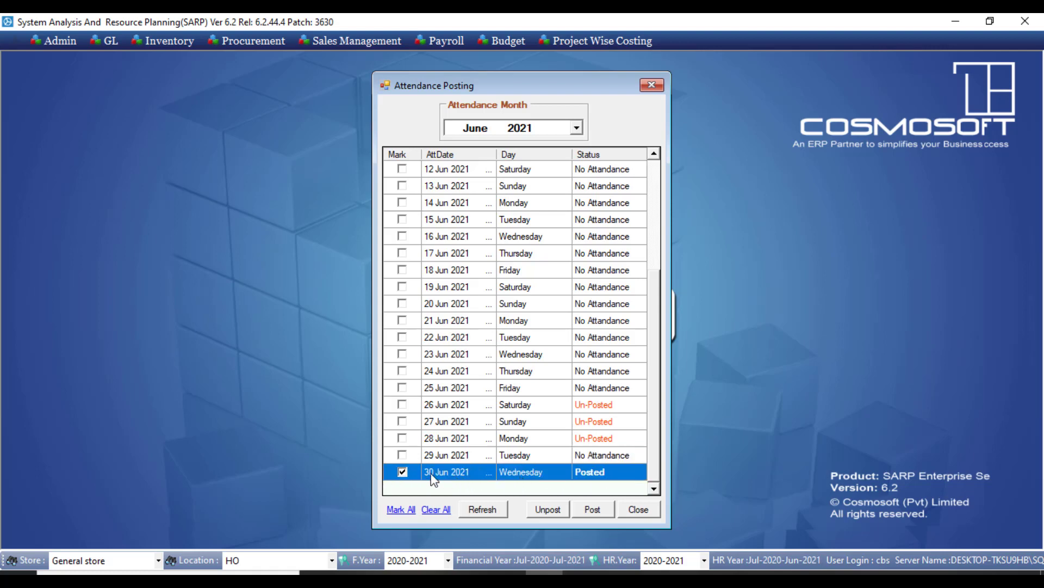
pyautogui.click(614, 473)
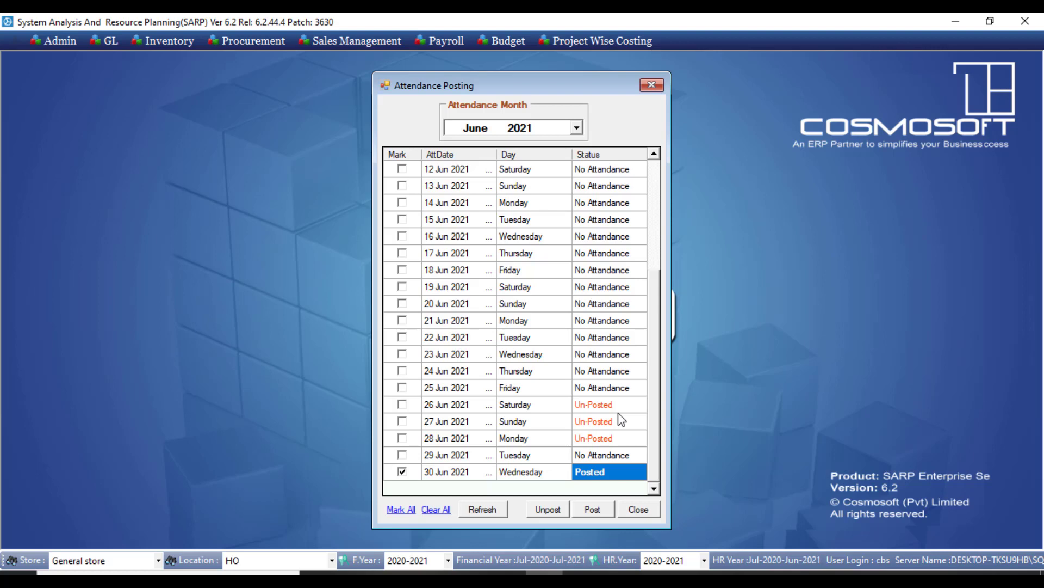
pyautogui.click(603, 410)
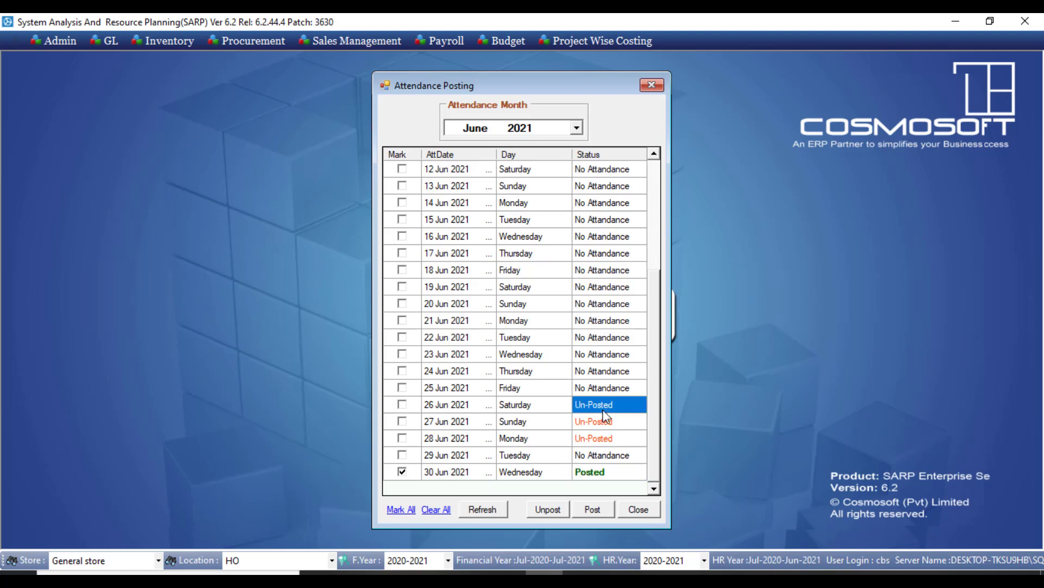
# Unpost the attendance for 30 June 2021 and refresh the attendance list.
pyautogui.moveTo(602, 439); pyautogui.dragTo(601, 409)
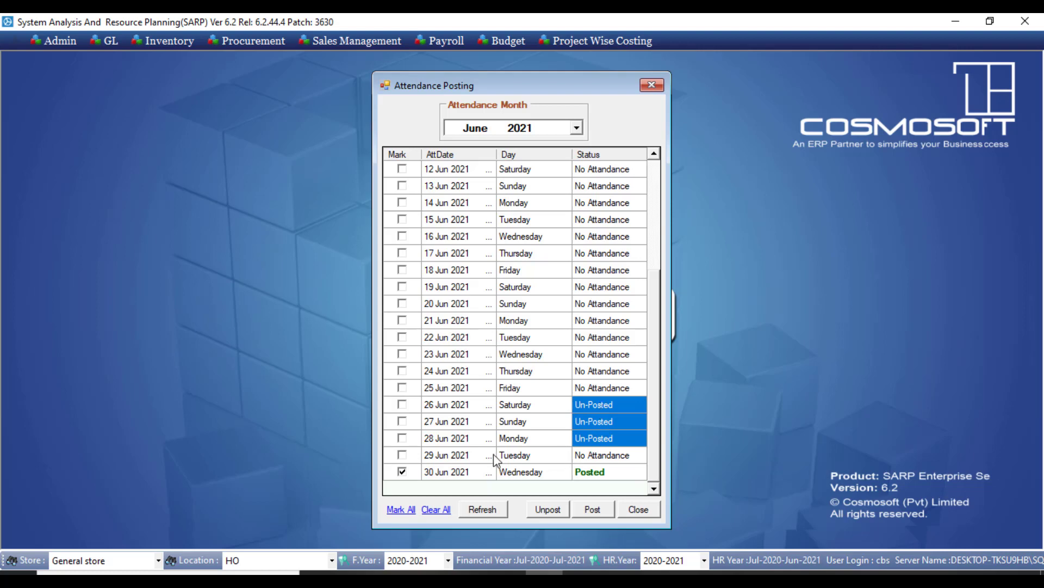
pyautogui.click(404, 474)
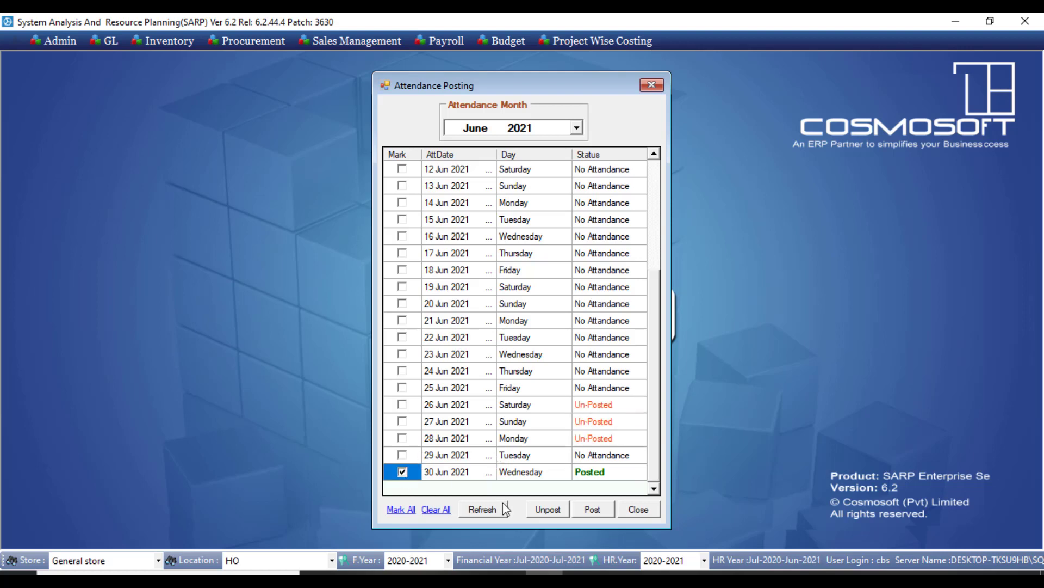
pyautogui.click(544, 509)
pyautogui.click(543, 347)
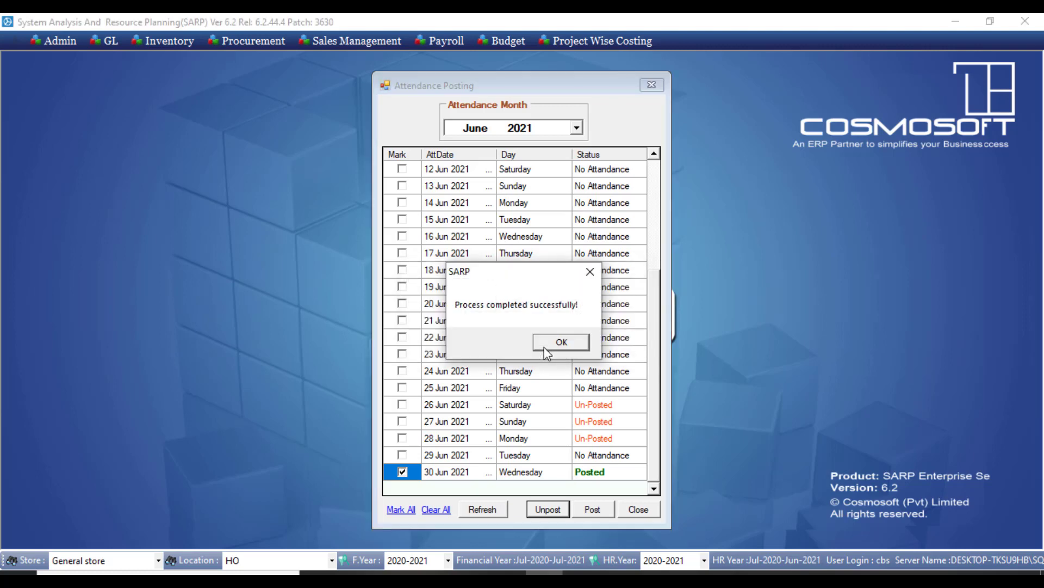
pyautogui.click(554, 342)
pyautogui.click(478, 508)
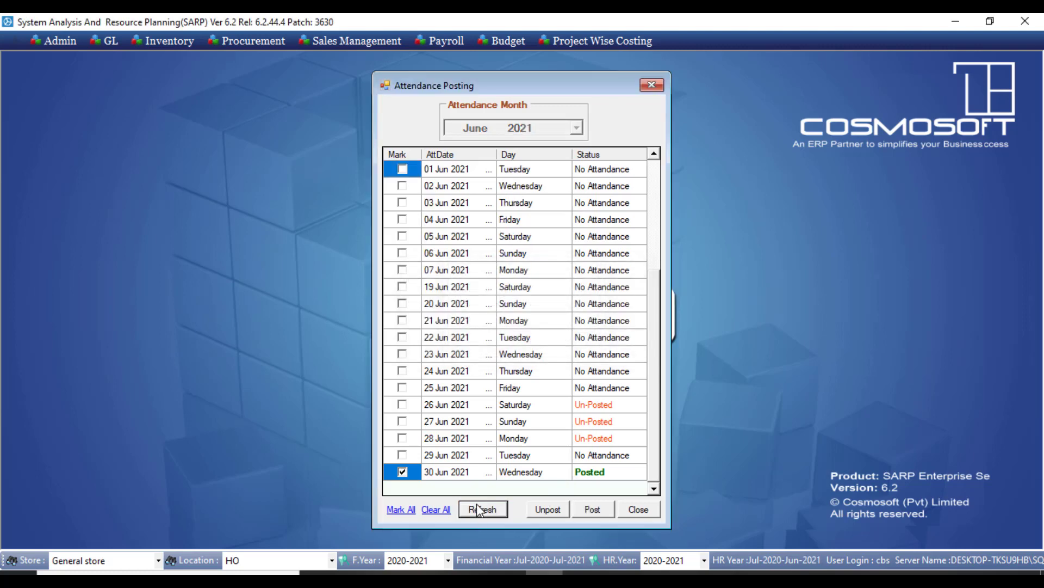
pyautogui.moveTo(659, 357); pyautogui.dragTo(641, 497)
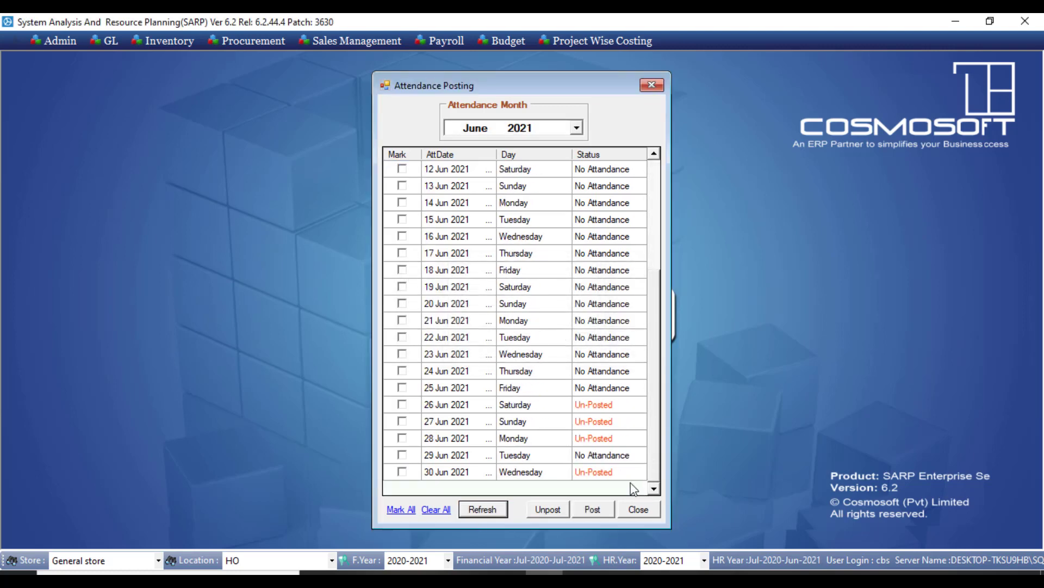
# Mark the employee's row and save the 29 June 2021 attendance in the Daily Attendance Register, closing the register when done.
pyautogui.click(594, 457)
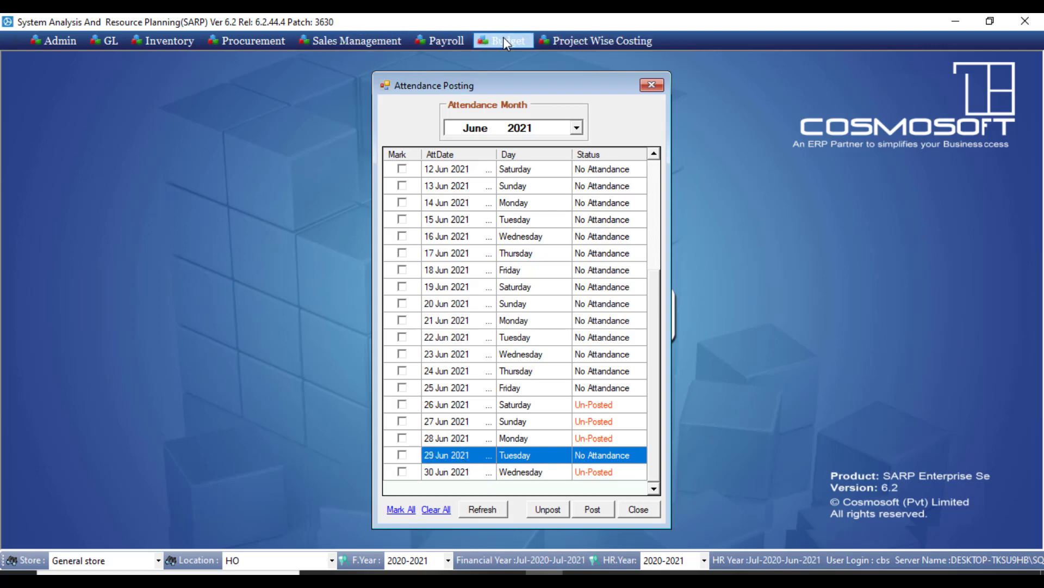
pyautogui.click(464, 40)
pyautogui.moveTo(462, 81)
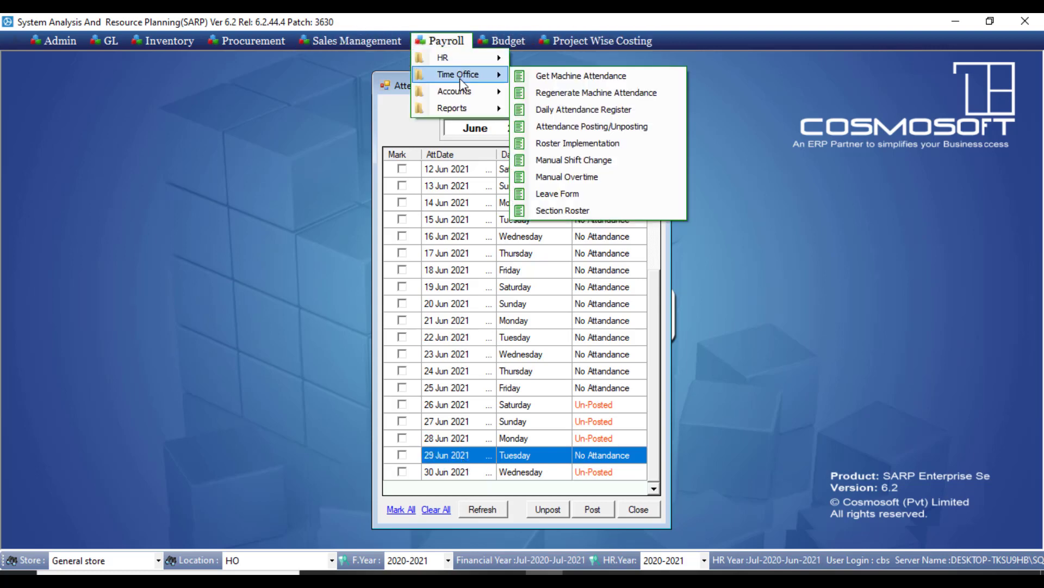
pyautogui.click(594, 108)
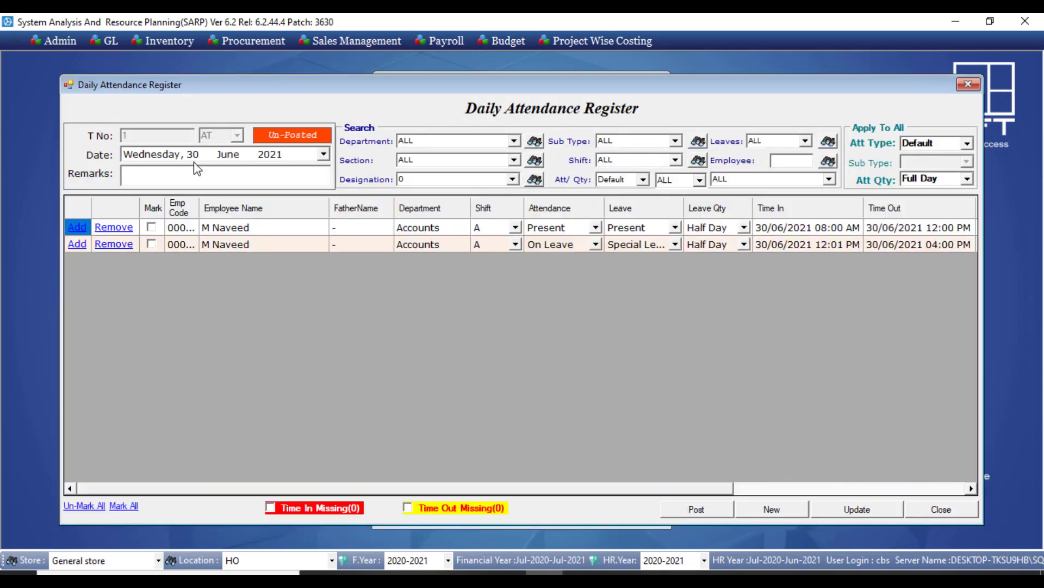
pyautogui.click(193, 155)
pyautogui.press('Down')
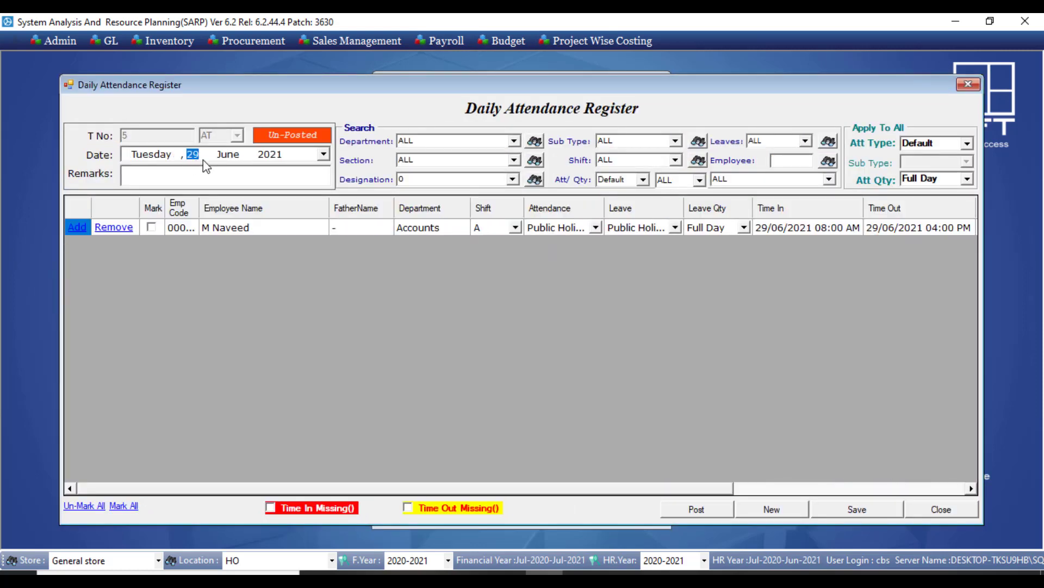
pyautogui.click(152, 227)
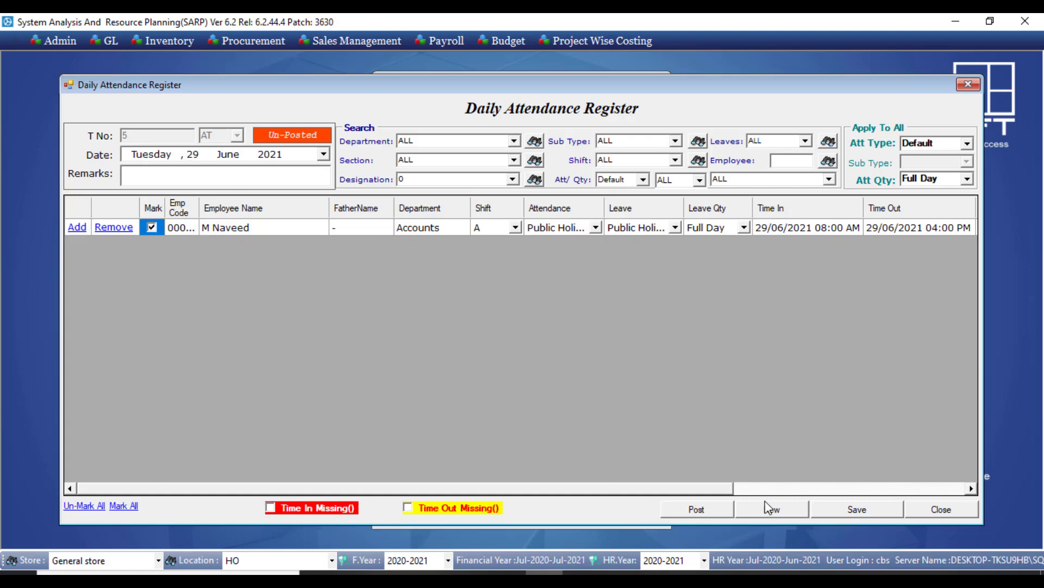
pyautogui.click(840, 511)
pyautogui.click(572, 342)
pyautogui.click(941, 509)
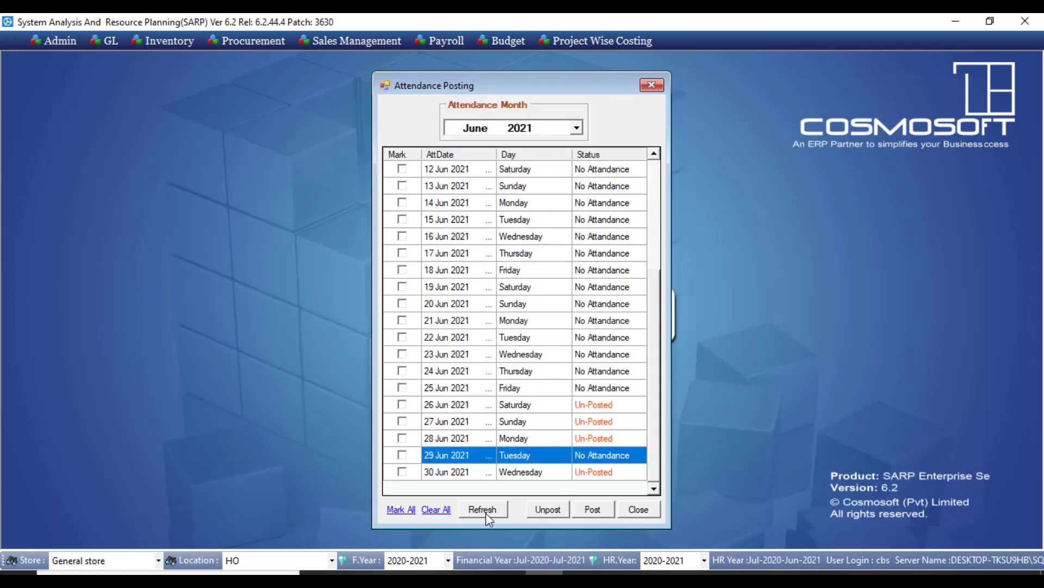
# Refresh the June 2021 attendance list and post the five days from 26 to 30 June together.
pyautogui.click(487, 512)
pyautogui.moveTo(651, 378); pyautogui.dragTo(646, 473)
pyautogui.moveTo(625, 406); pyautogui.dragTo(624, 471)
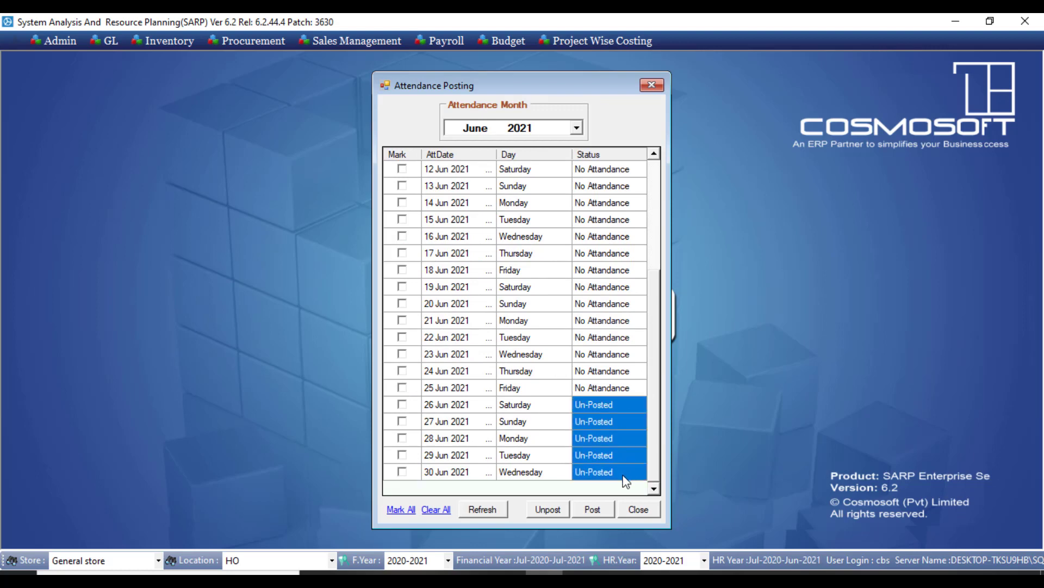
pyautogui.click(403, 405)
pyautogui.click(403, 438)
pyautogui.click(403, 455)
pyautogui.click(402, 471)
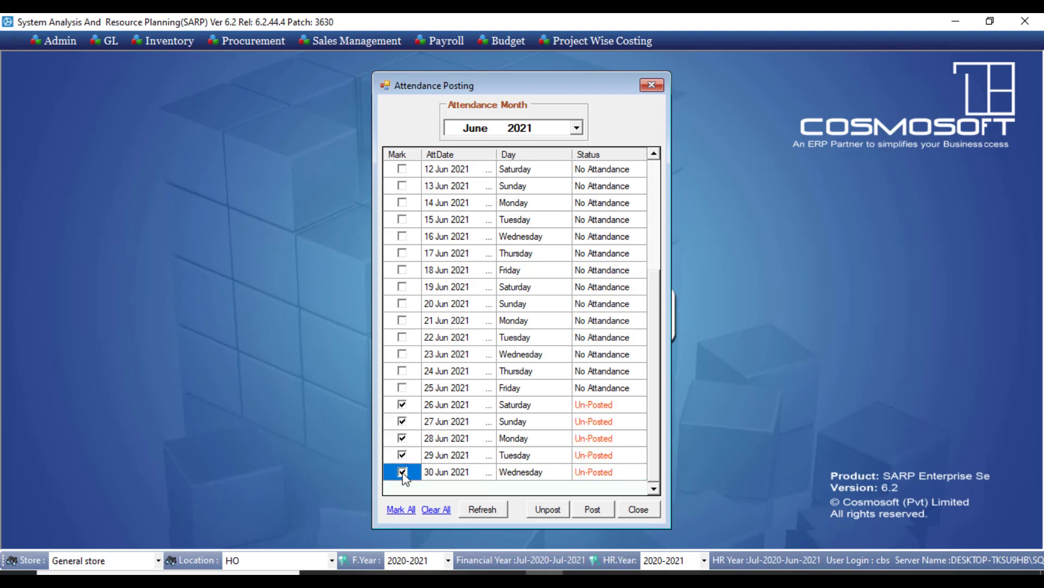
pyautogui.click(593, 508)
pyautogui.click(550, 341)
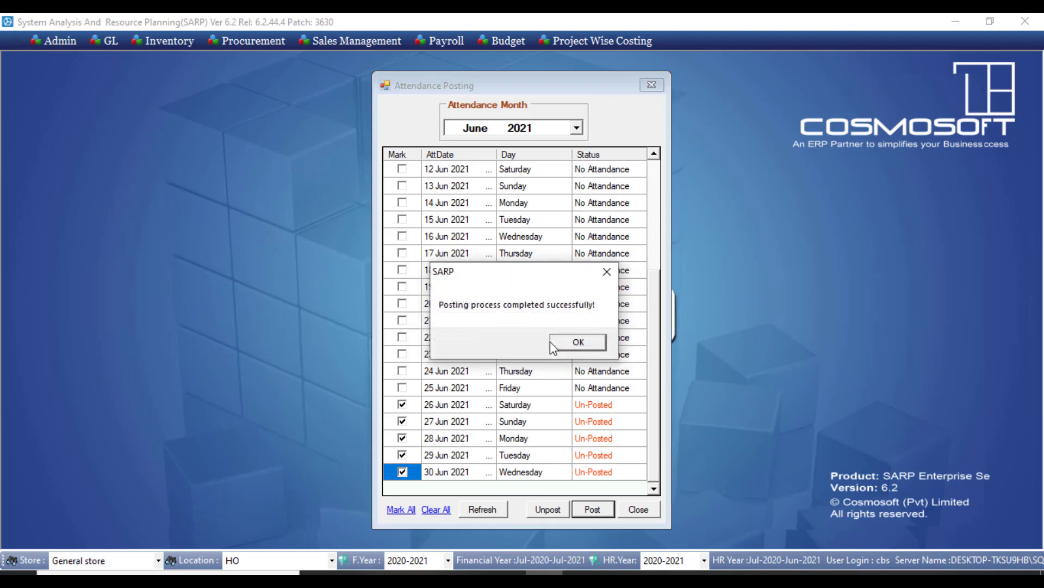
pyautogui.click(574, 343)
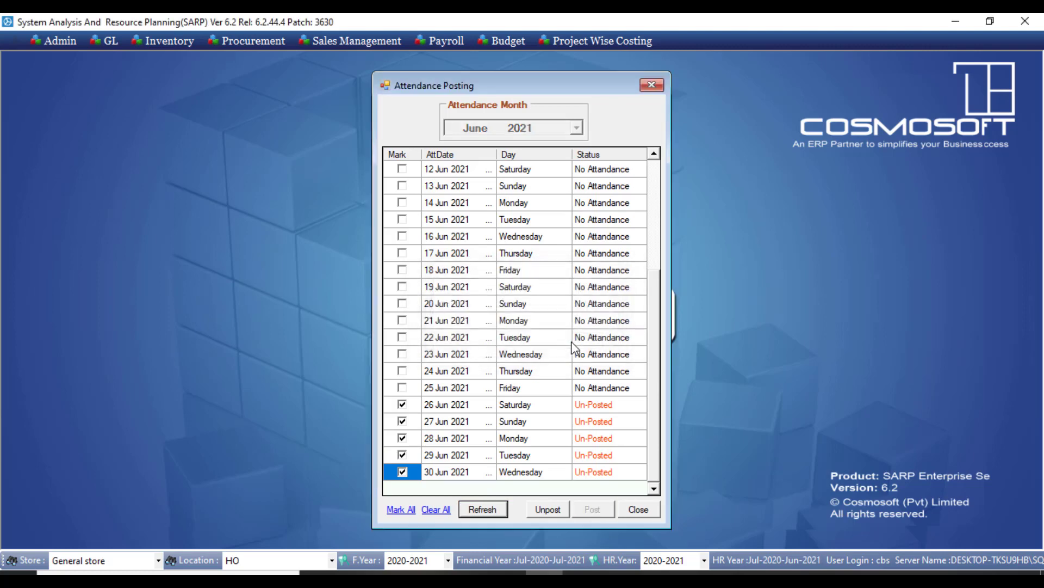
# Refresh the list, check the posting status of 26 to 30 June 2021, and close Attendance Posting.
pyautogui.click(483, 509)
pyautogui.moveTo(655, 348); pyautogui.dragTo(652, 485)
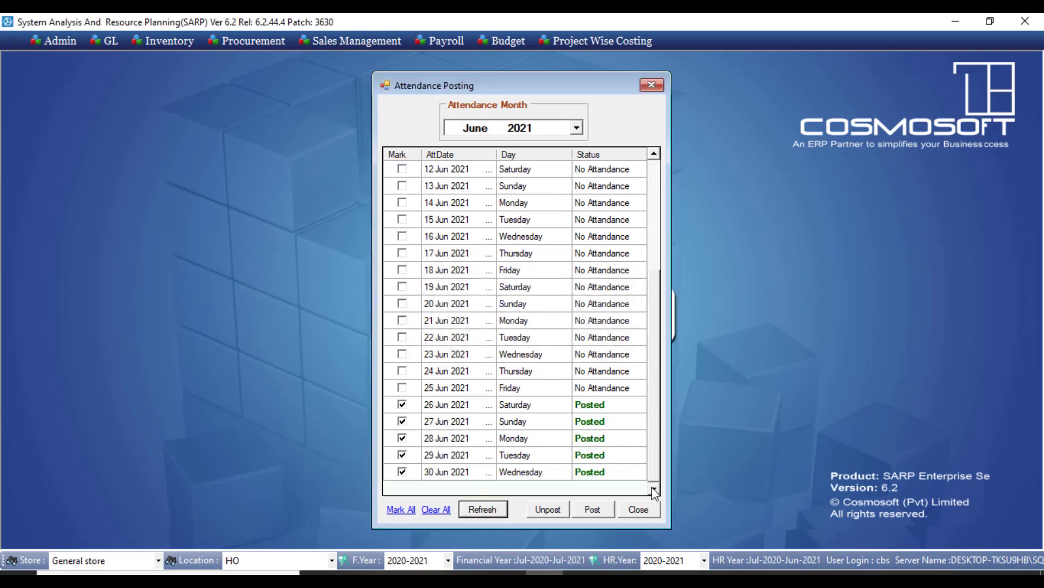
pyautogui.moveTo(618, 406); pyautogui.dragTo(614, 472)
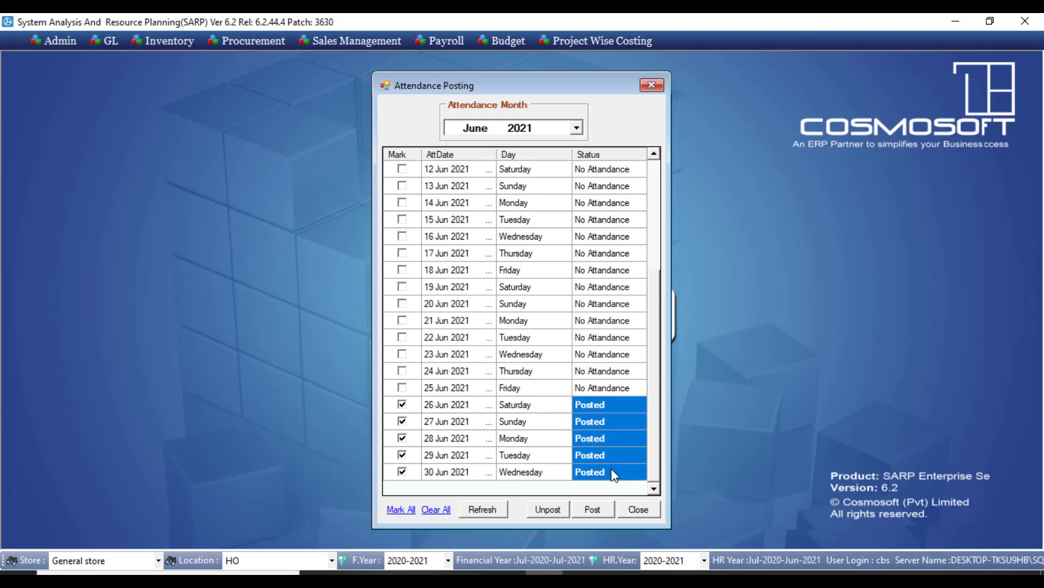
pyautogui.moveTo(436, 404); pyautogui.dragTo(628, 491)
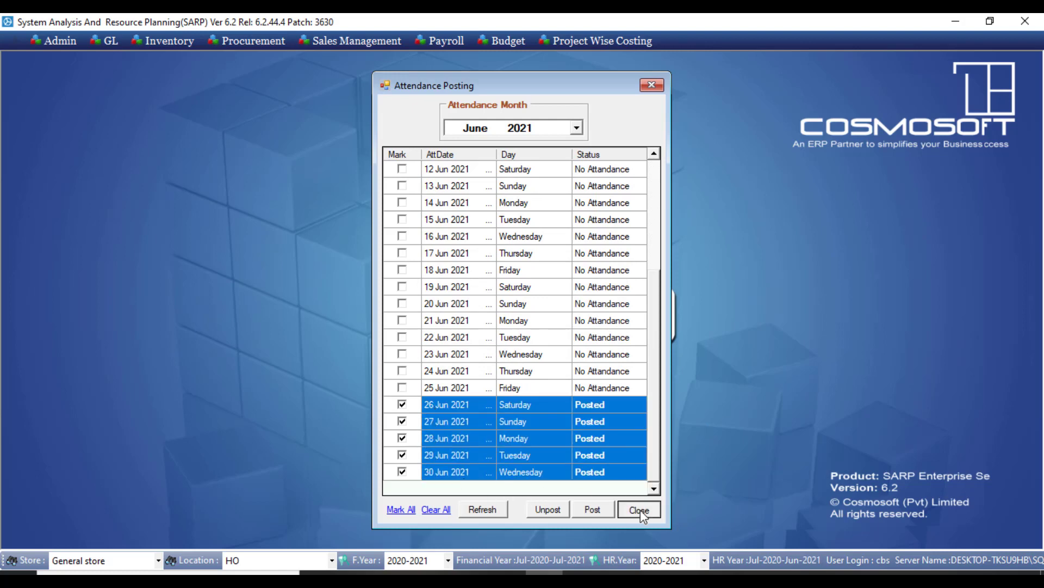
pyautogui.click(640, 510)
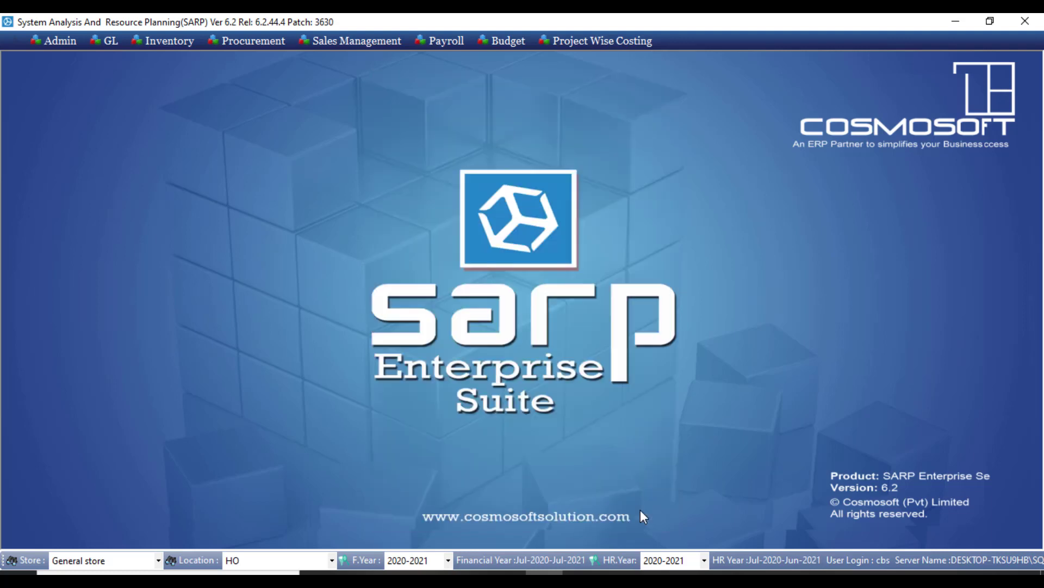
# Open Roster Implementation and load policy number 1 in the Roster Policy Definition.
pyautogui.click(446, 44)
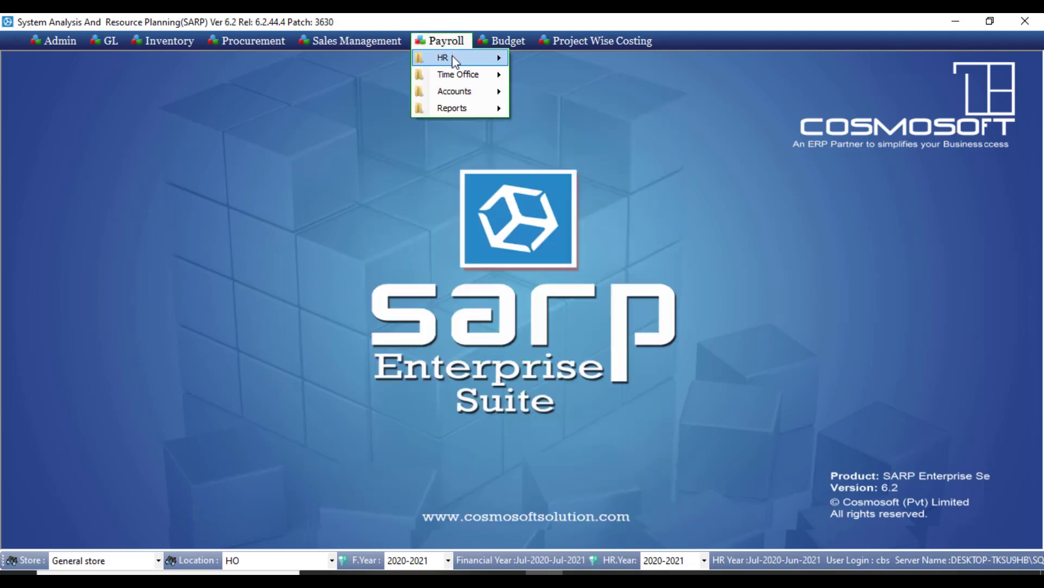
pyautogui.moveTo(458, 75)
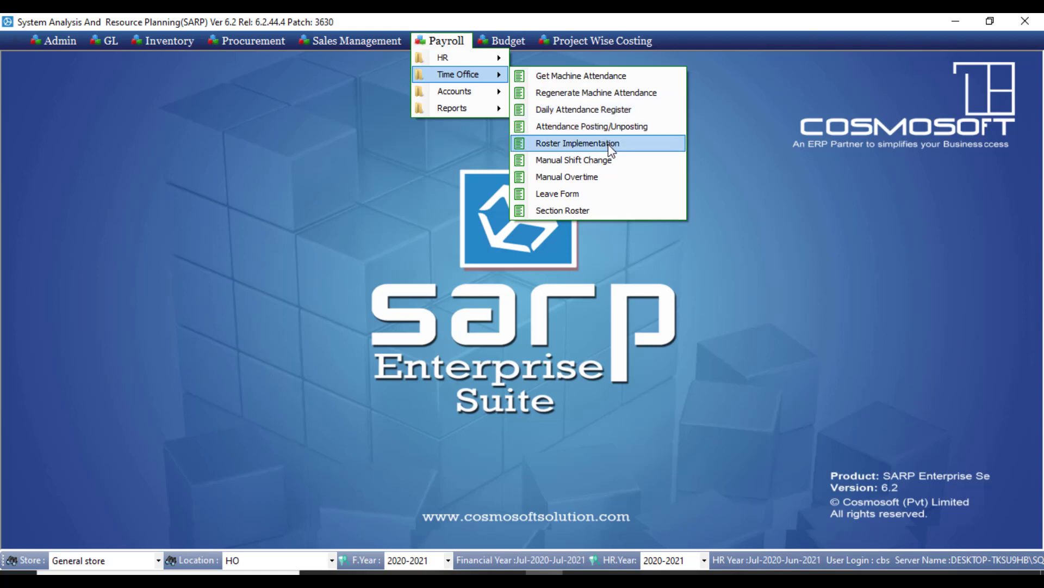
pyautogui.click(577, 143)
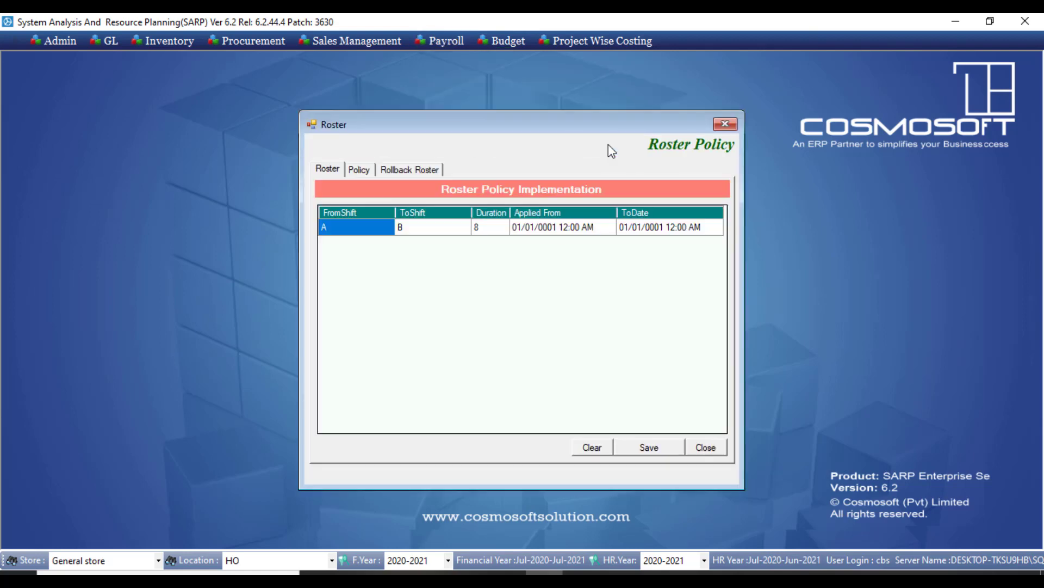
pyautogui.click(365, 170)
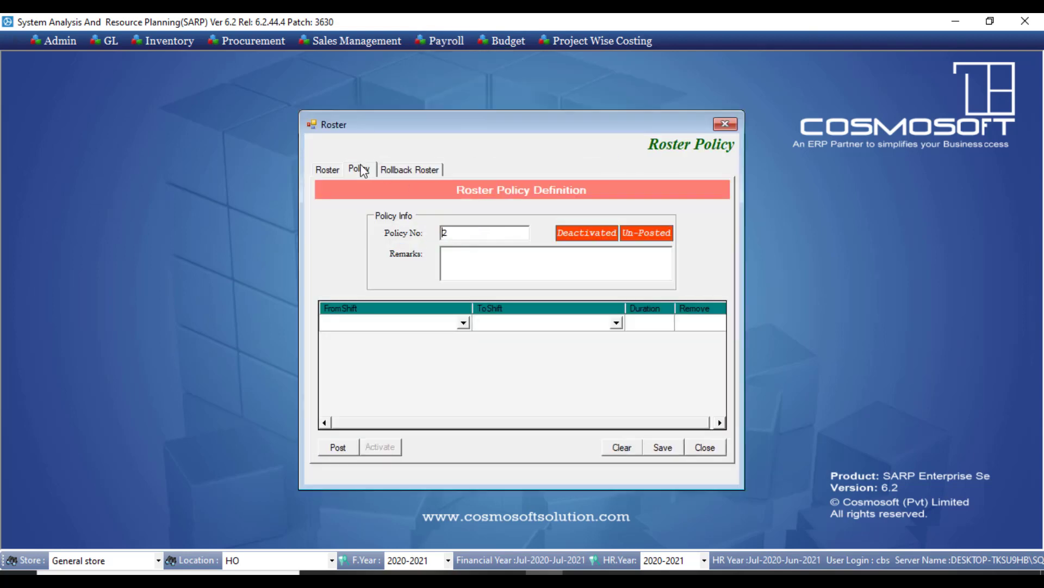
pyautogui.doubleClick(458, 235)
pyautogui.write('1')
pyautogui.press('Return')
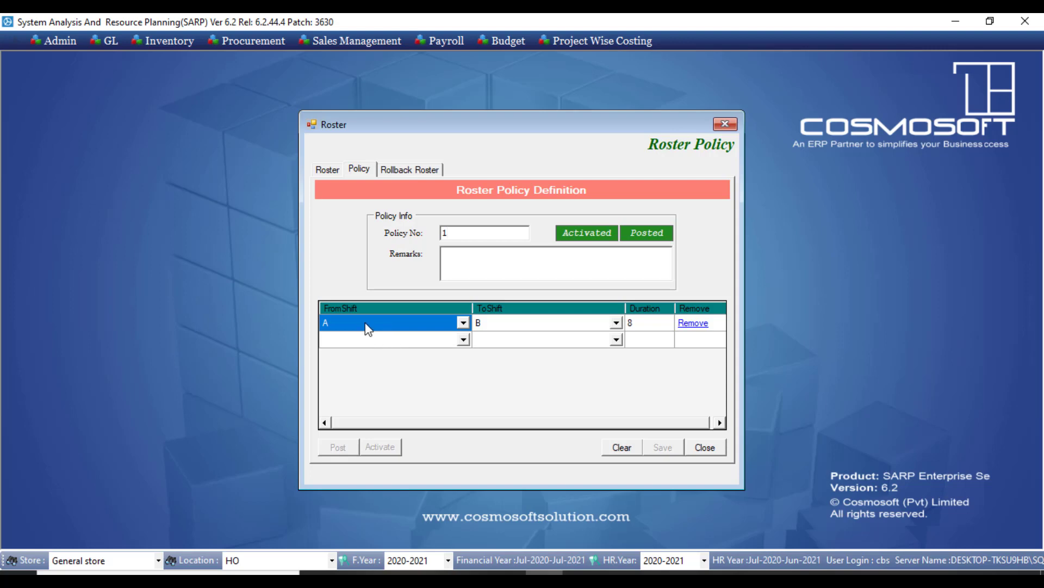
# Add a second shift rotation to roster policy 1, from shift B to shift Generel.
pyautogui.click(530, 328)
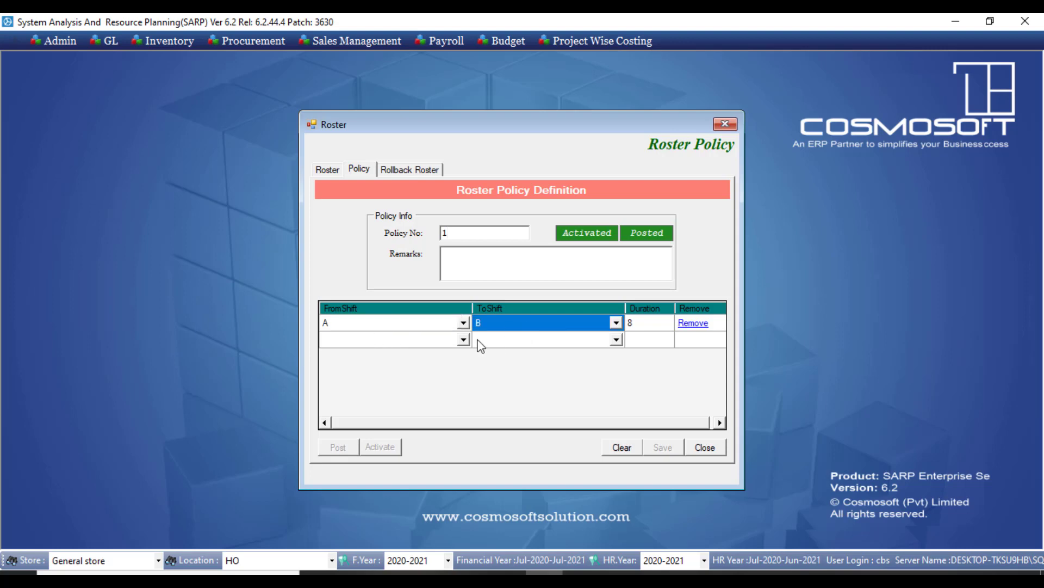
pyautogui.click(464, 340)
pyautogui.click(464, 340)
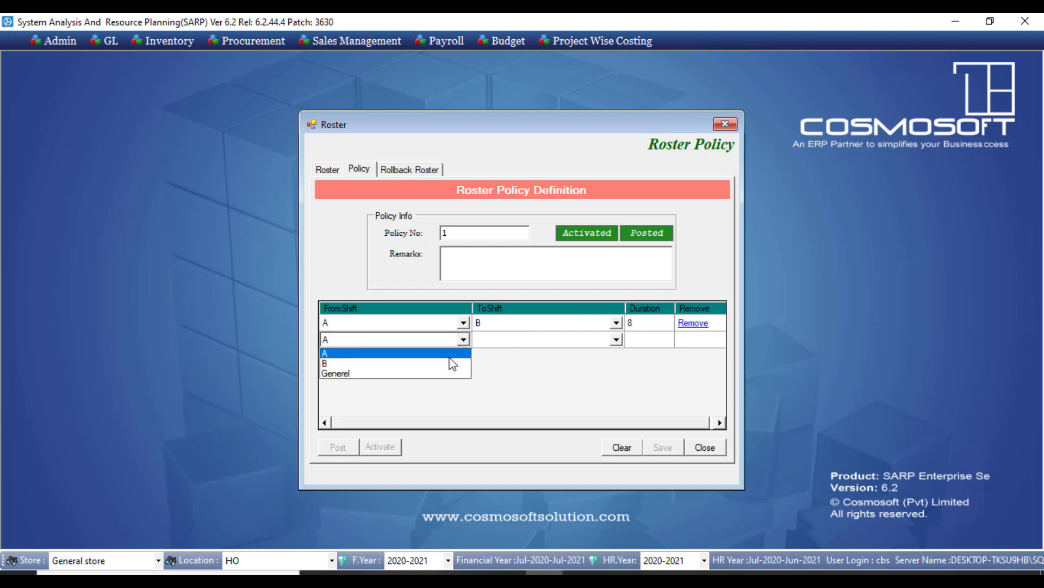
pyautogui.click(442, 364)
pyautogui.click(523, 340)
pyautogui.click(524, 339)
pyautogui.click(521, 371)
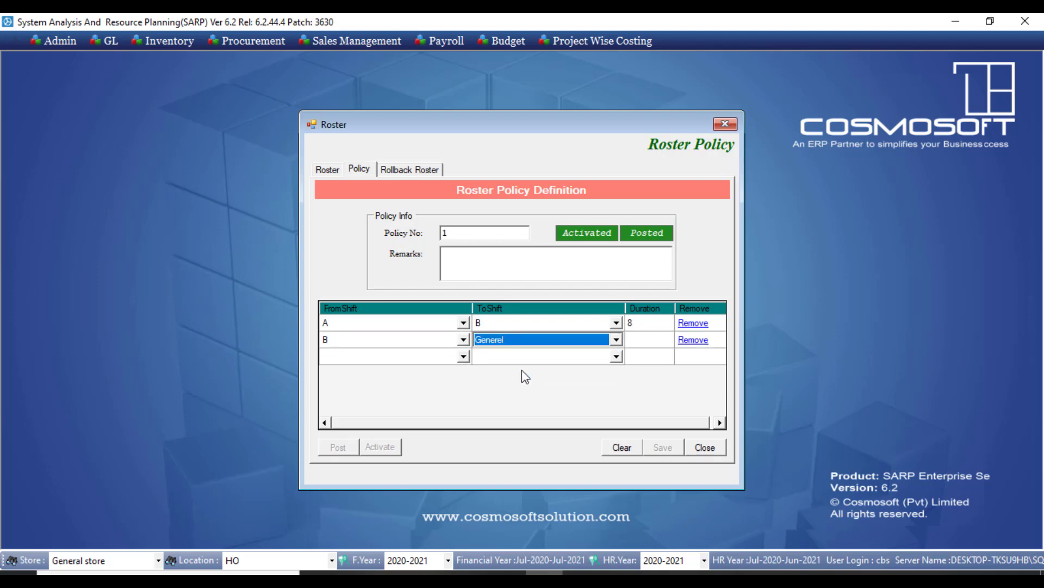
# Add a third shift rotation to roster policy 1, from shift Generel to shift A.
pyautogui.click(452, 356)
pyautogui.click(451, 356)
pyautogui.click(431, 390)
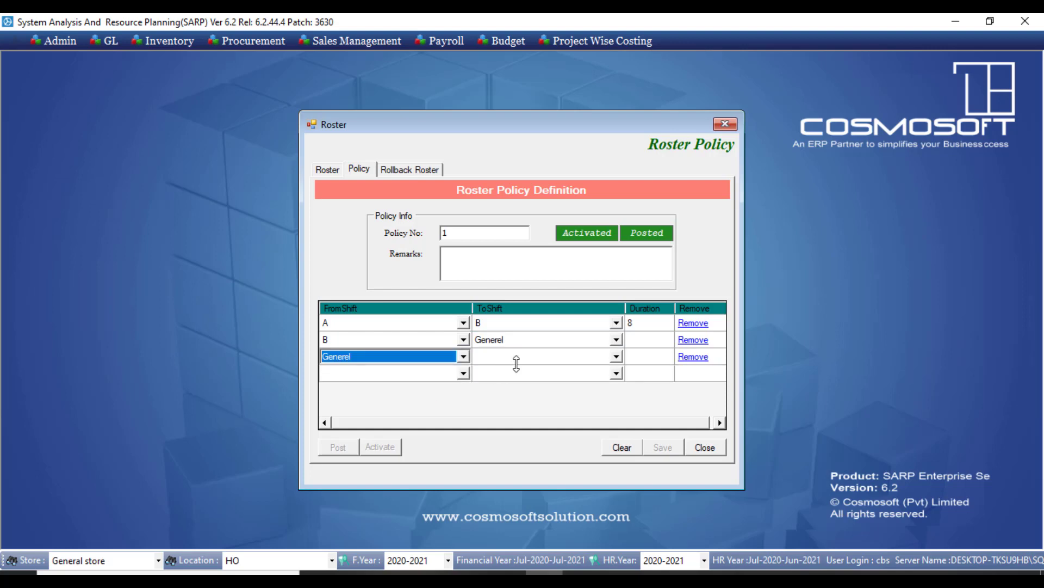
pyautogui.click(520, 358)
pyautogui.click(519, 358)
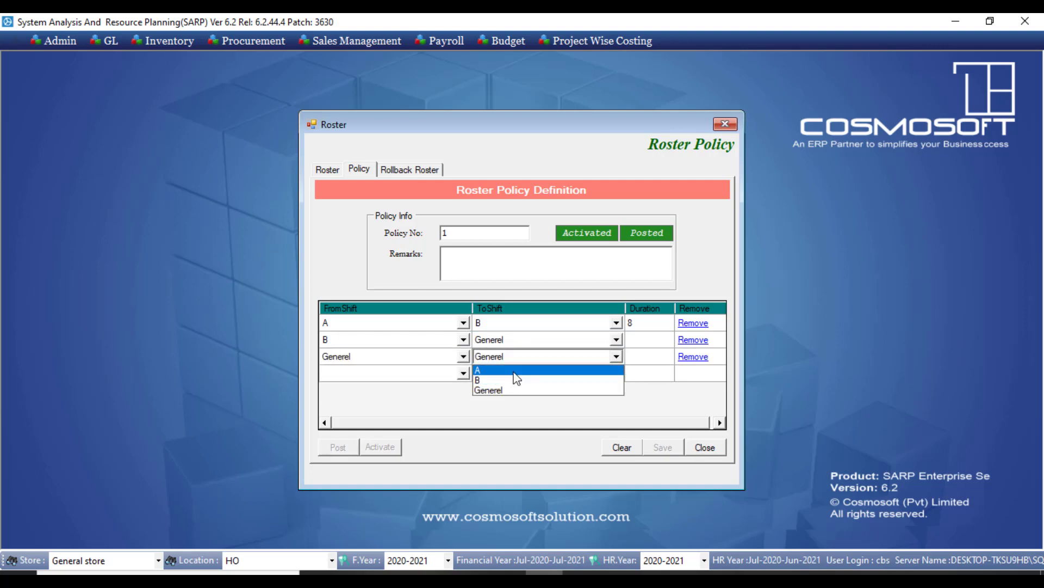
pyautogui.click(520, 370)
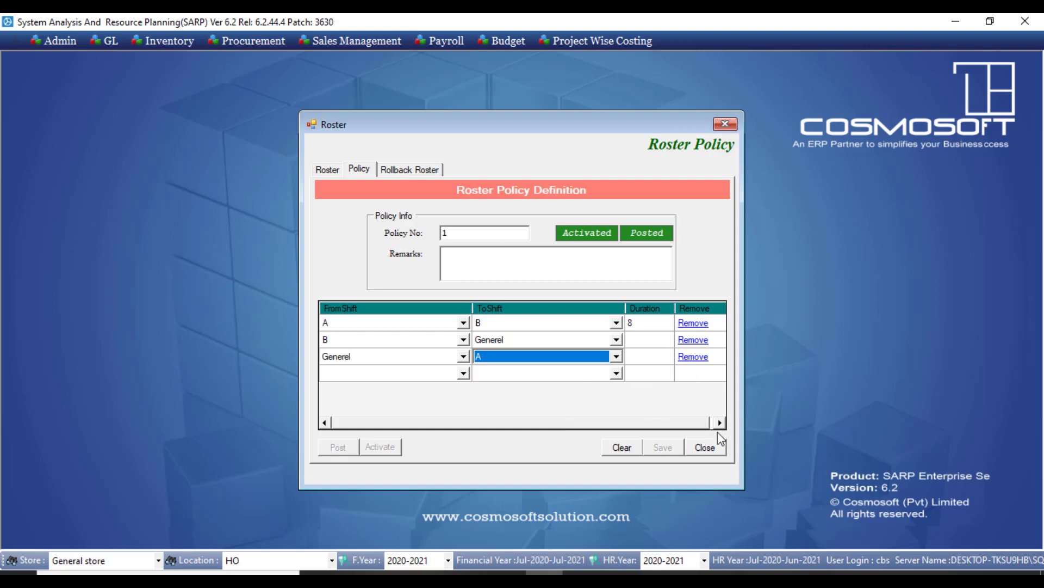
pyautogui.click(700, 446)
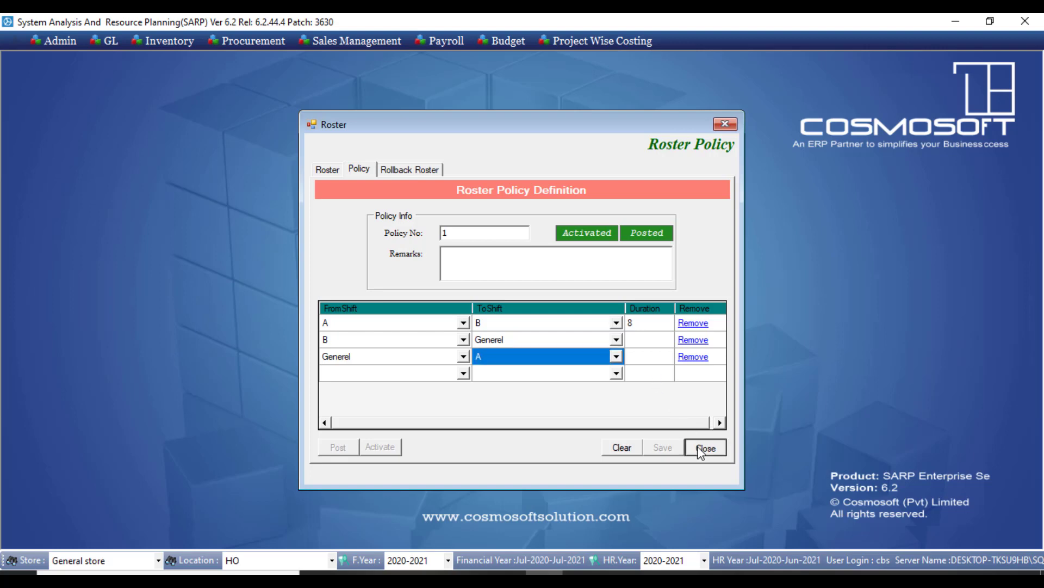
# Examine the Applied From and To Date fields of the shift A to B row in Roster Policy Implementation.
pyautogui.click(328, 166)
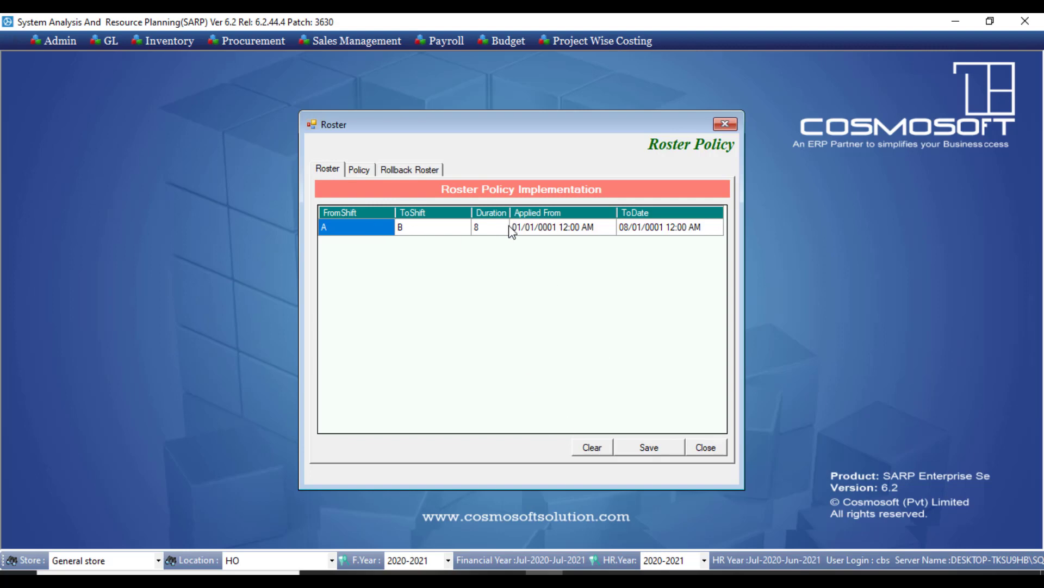
pyautogui.click(523, 231)
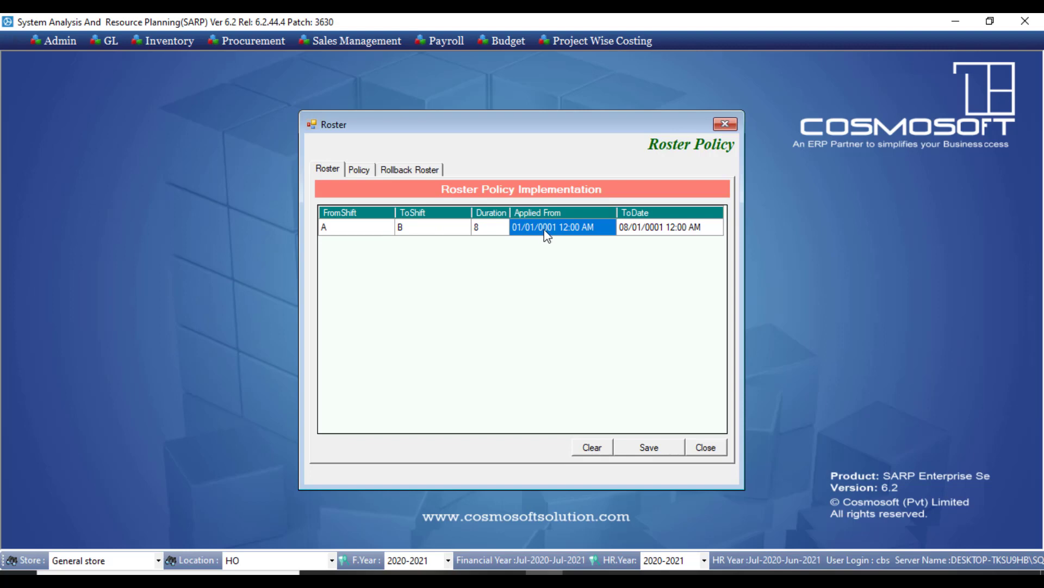
pyautogui.click(542, 228)
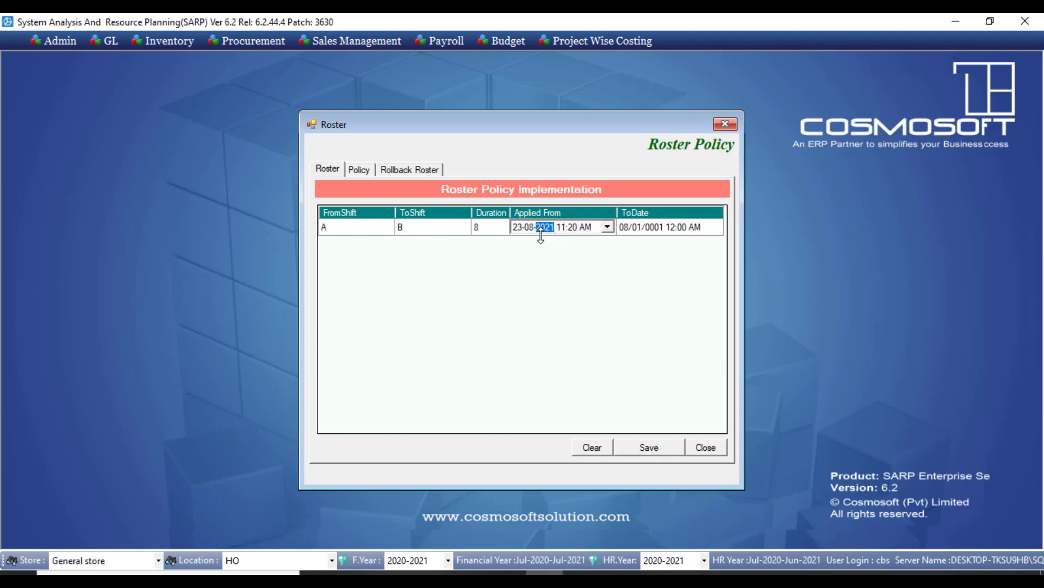
pyautogui.click(518, 227)
pyautogui.click(632, 235)
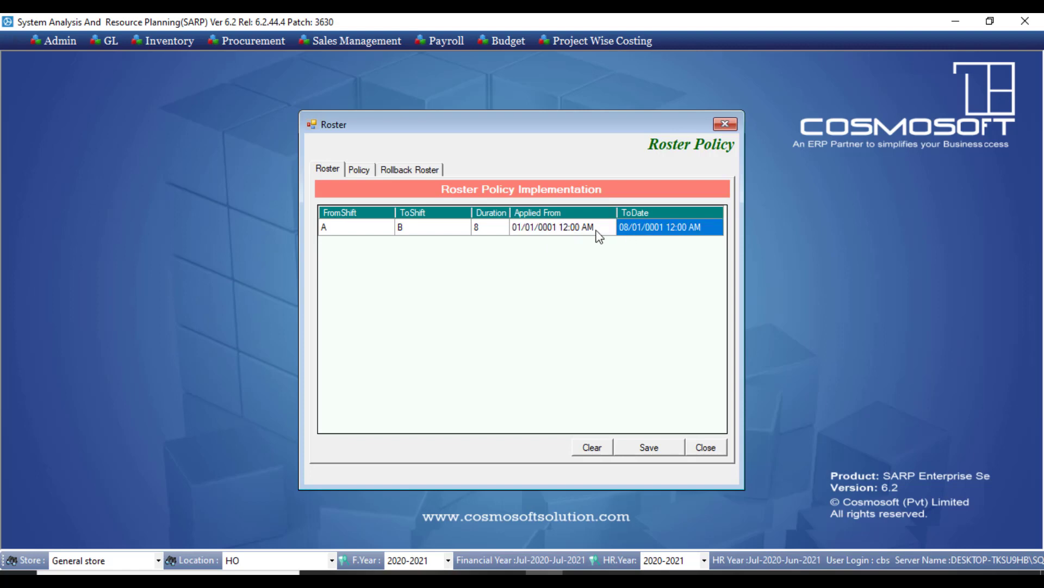
# Try to set the Applied From date of the shift A to B row and save the roster policy implementation.
pyautogui.click(590, 231)
pyautogui.click(589, 230)
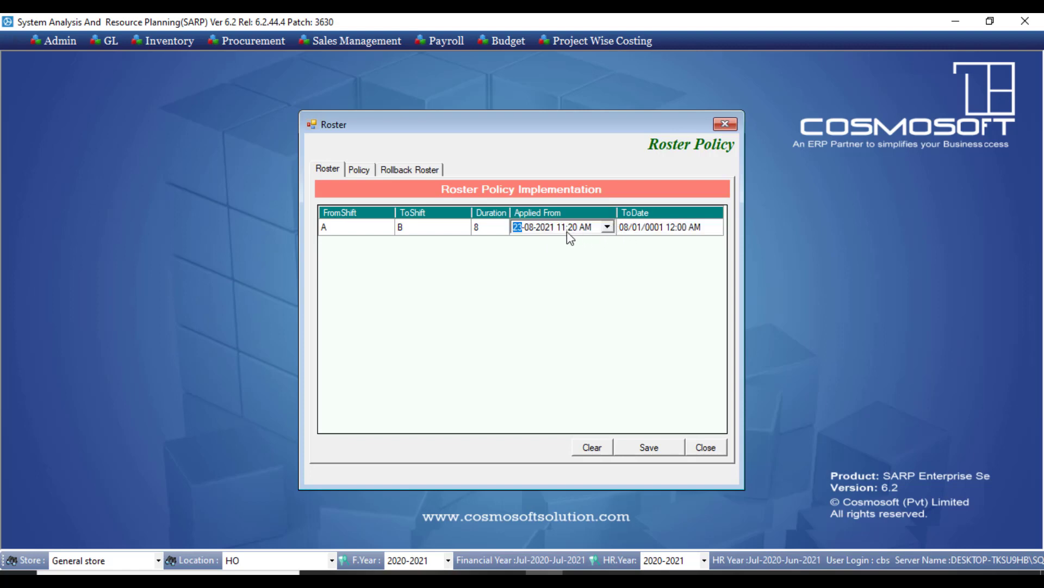
pyautogui.click(544, 229)
pyautogui.click(630, 233)
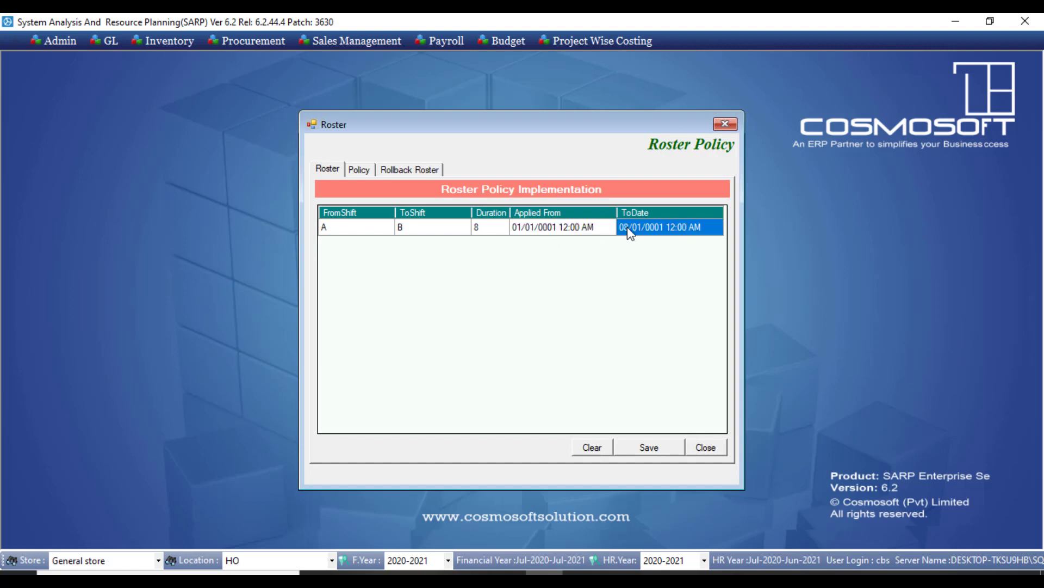
pyautogui.click(529, 232)
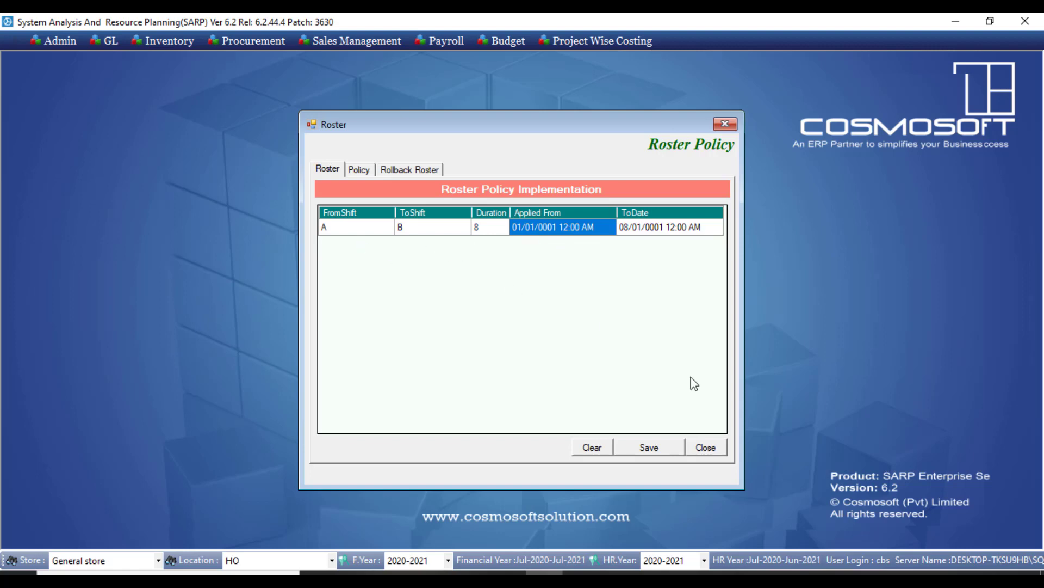
pyautogui.click(651, 451)
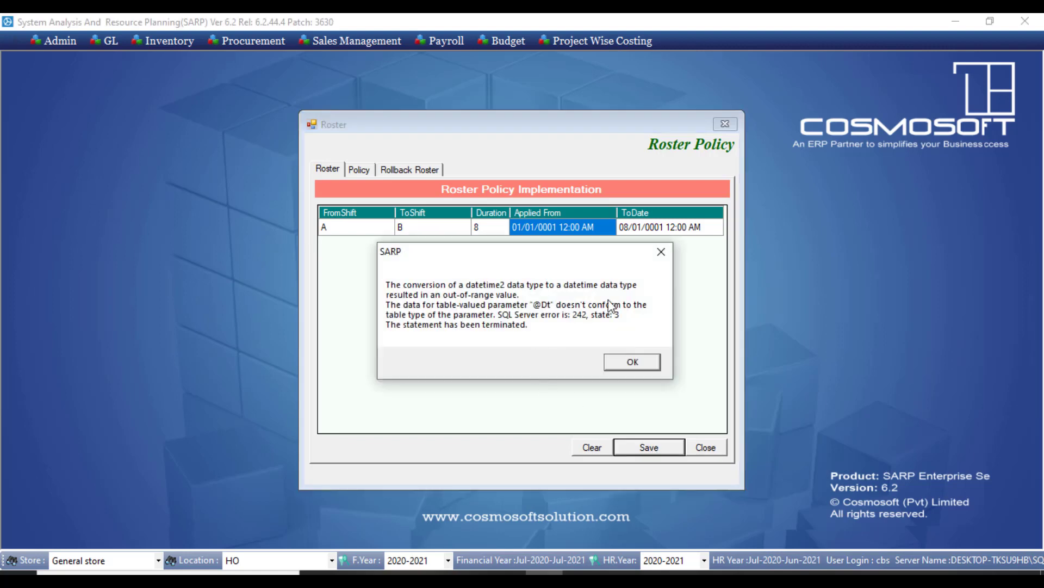
pyautogui.click(658, 254)
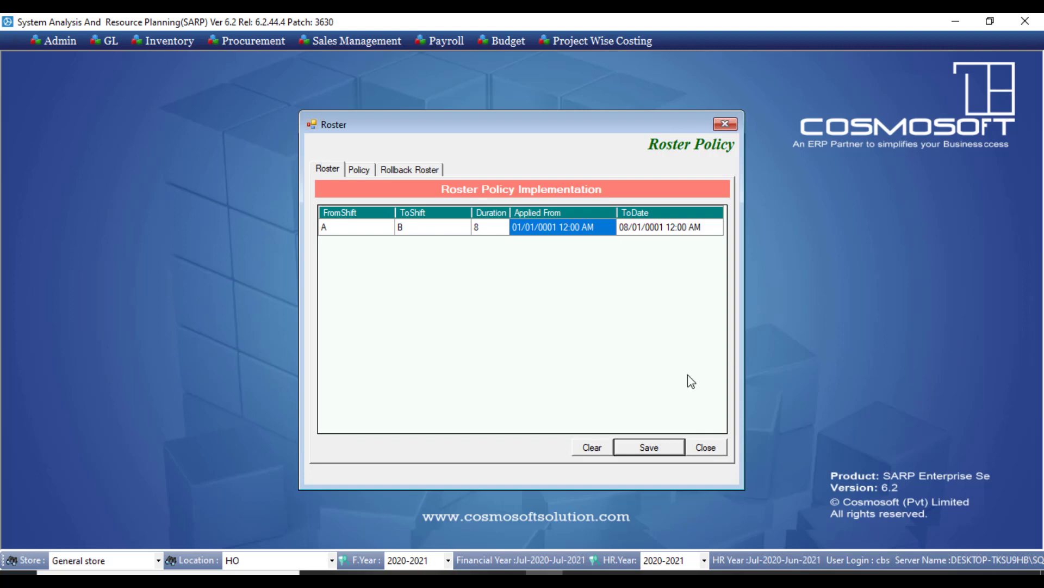
# View the Rollback Roster list and close the Roster window.
pyautogui.click(414, 172)
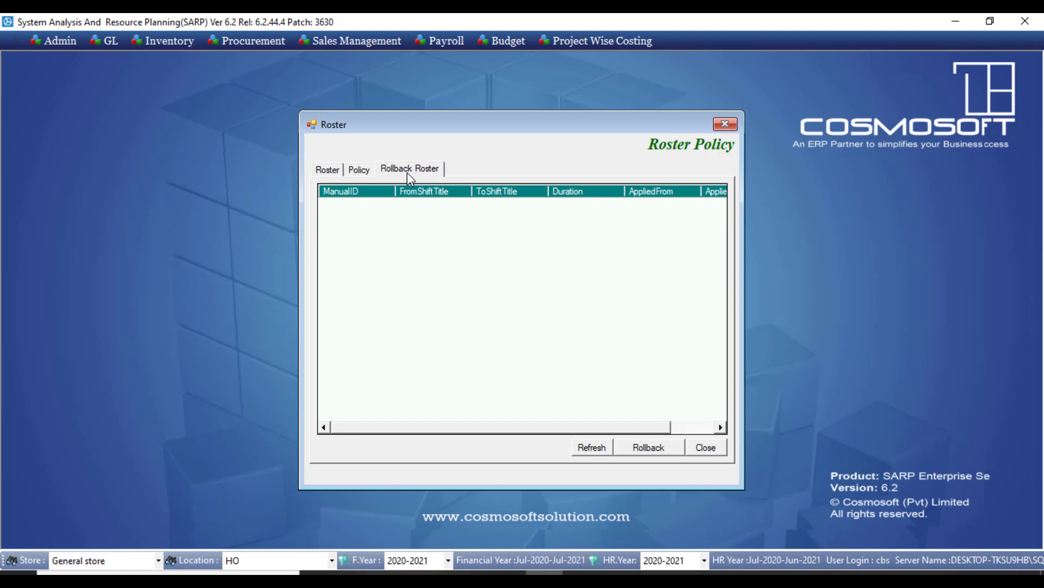
pyautogui.click(707, 448)
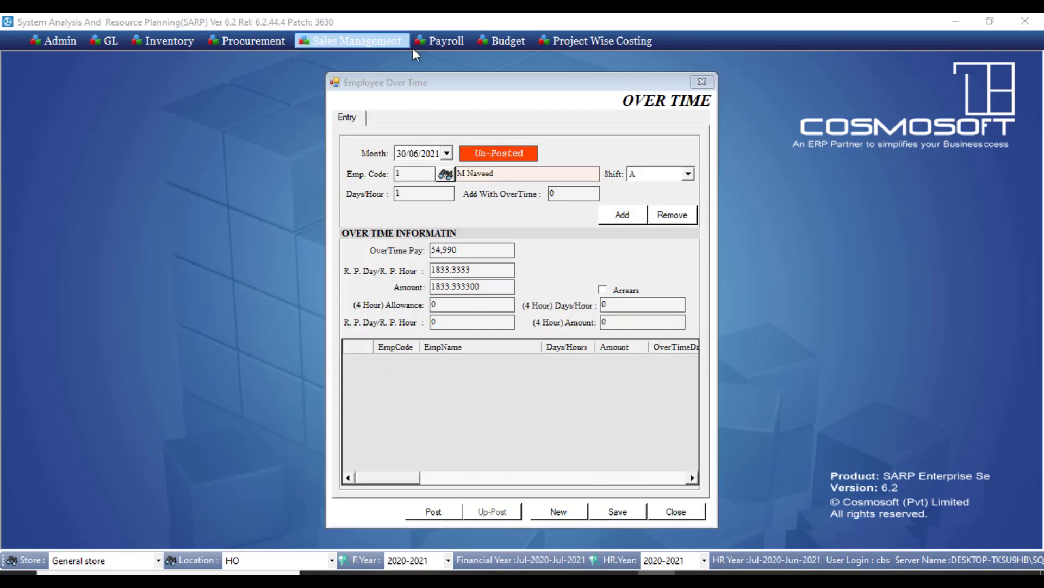
pyautogui.click(445, 43)
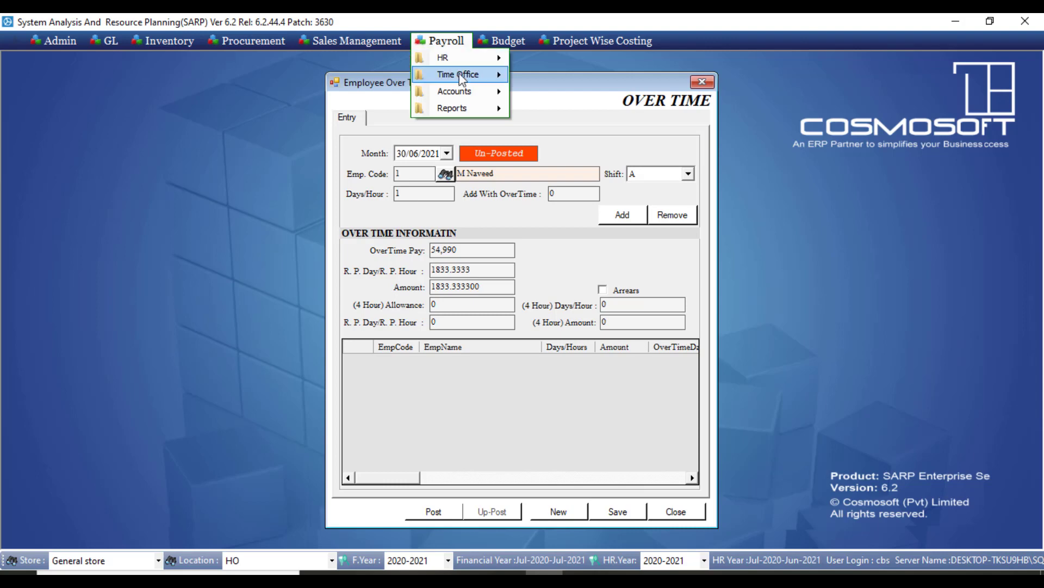
pyautogui.moveTo(463, 79)
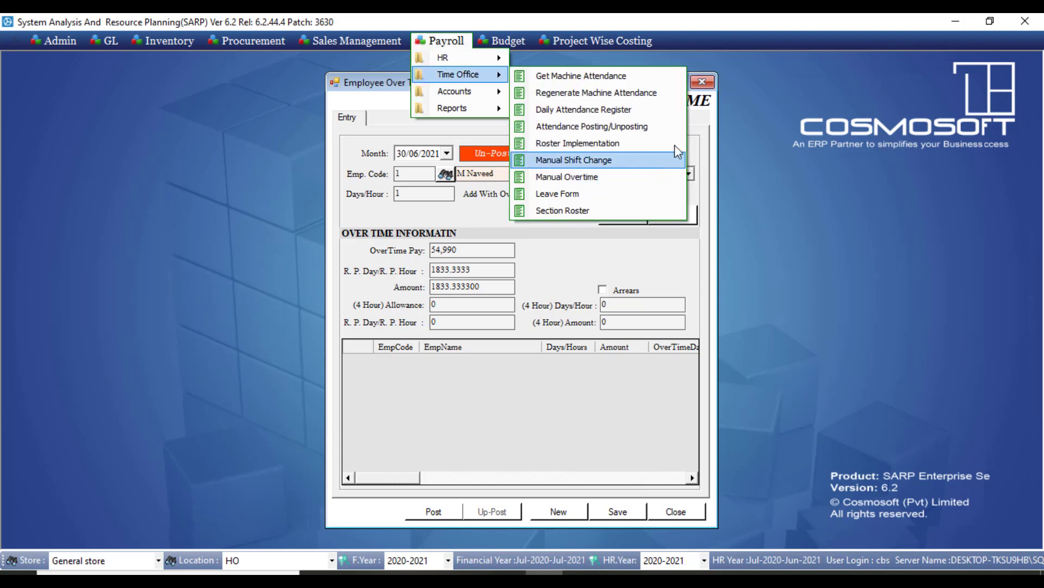
pyautogui.click(708, 121)
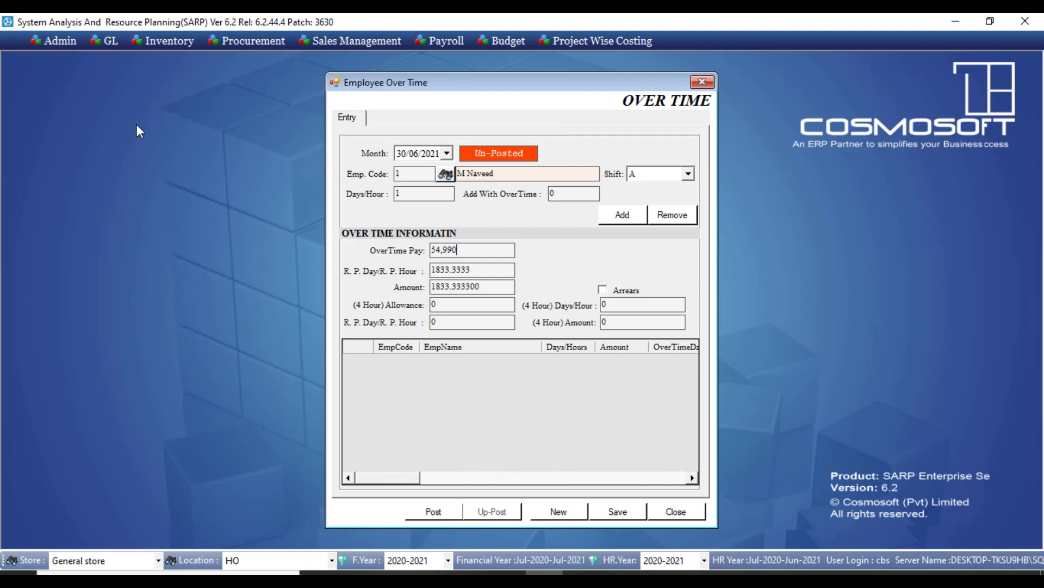
pyautogui.click(56, 41)
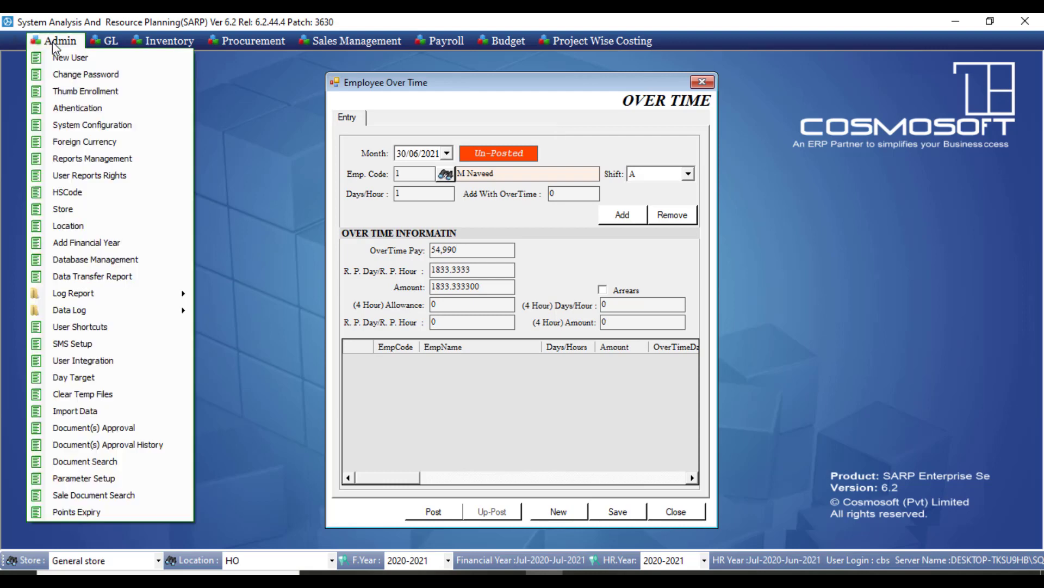
pyautogui.click(99, 108)
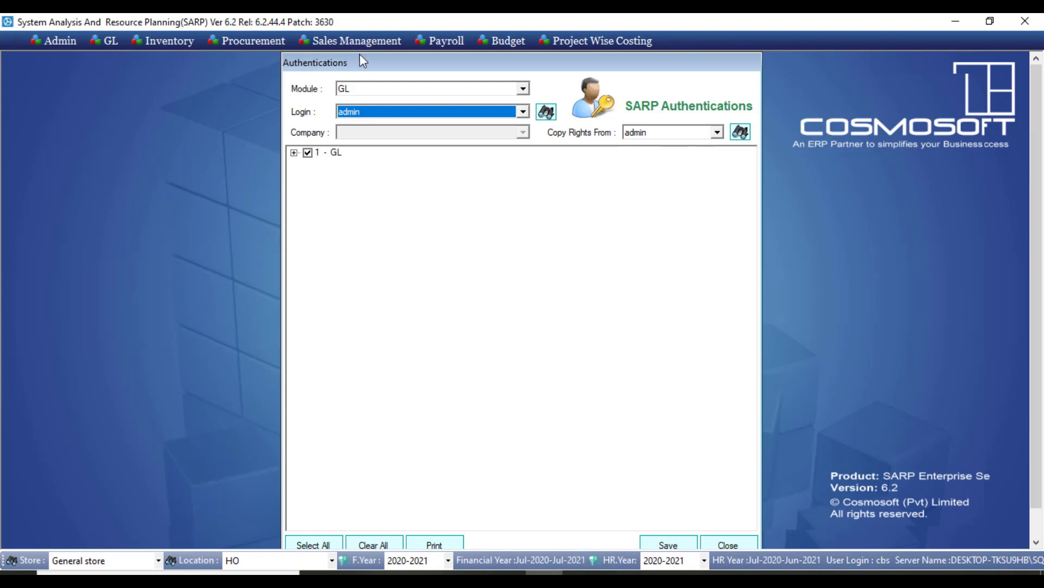
pyautogui.moveTo(356, 63); pyautogui.dragTo(220, 81)
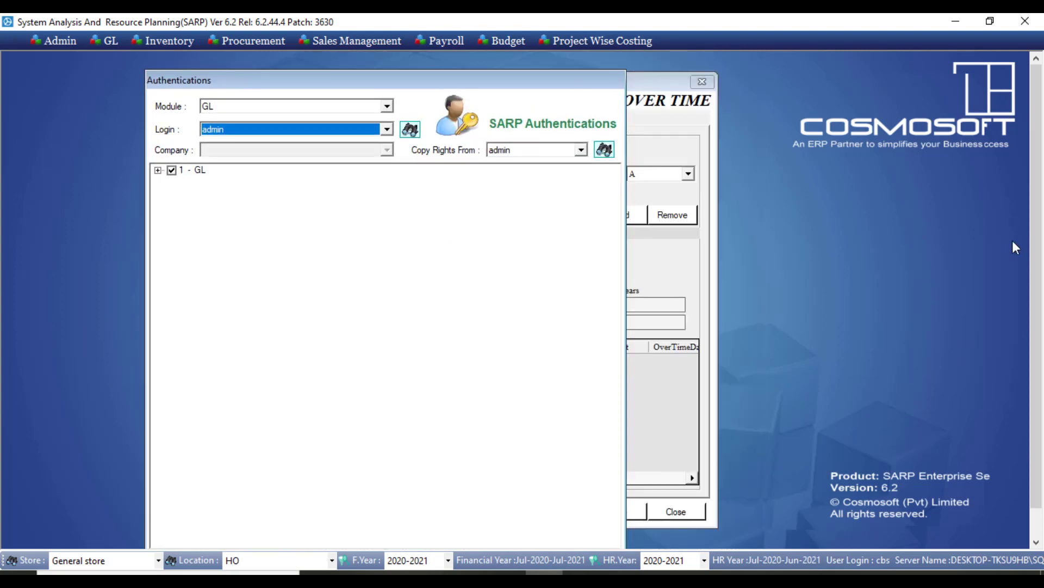
pyautogui.scroll(-2, 590, 515)
pyautogui.click(596, 523)
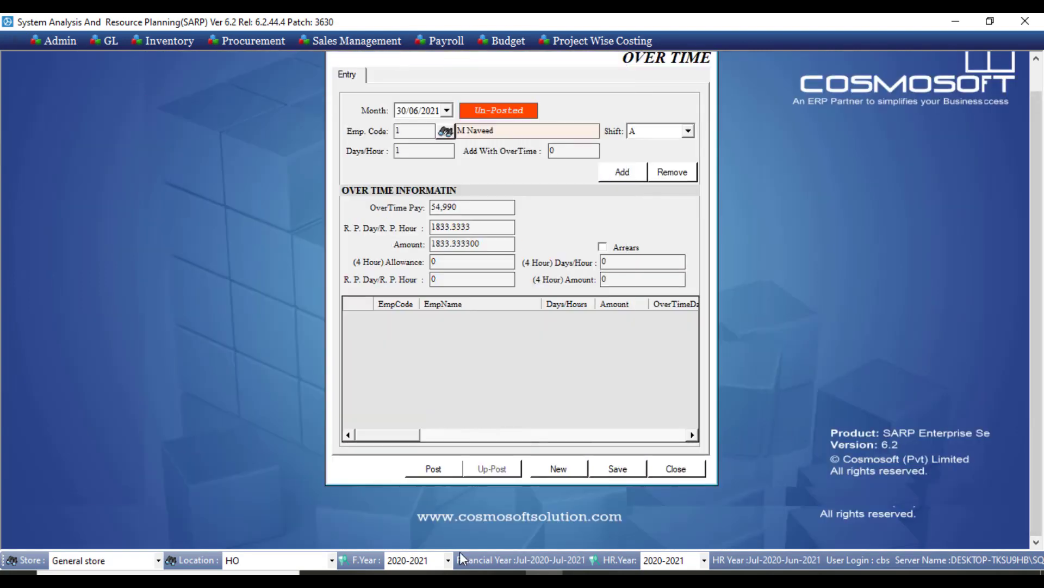
# Examine the payroll overtime settings in System Configuration, including the O.T On options, and close the configuration without updating.
pyautogui.click(49, 40)
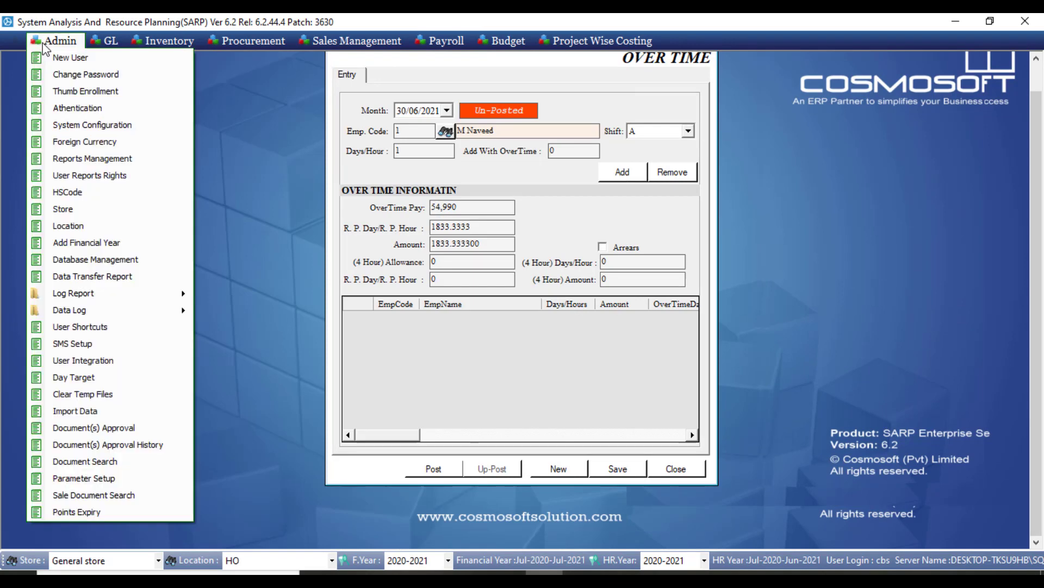
pyautogui.click(100, 126)
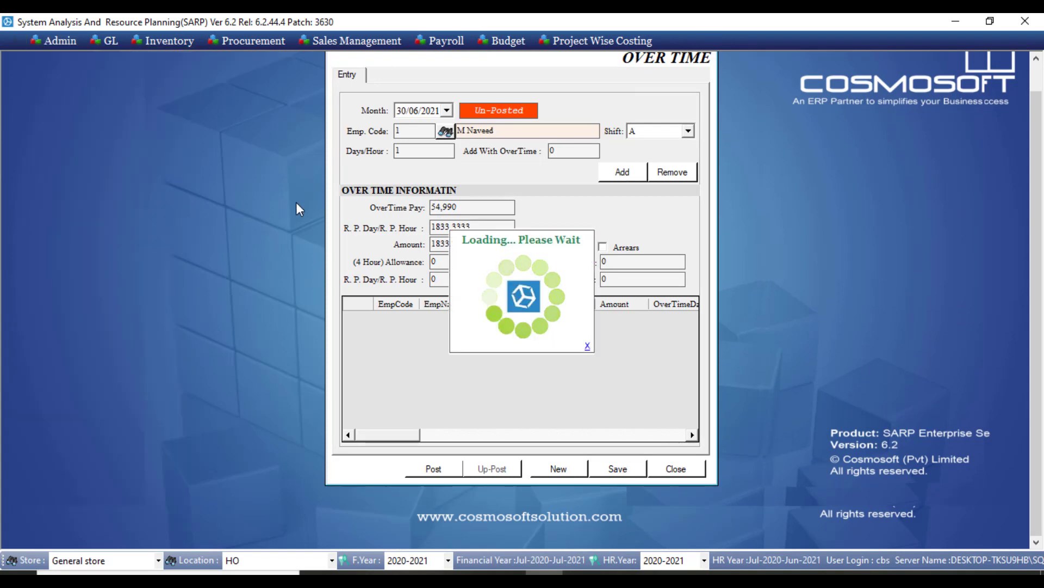
pyautogui.moveTo(364, 74); pyautogui.dragTo(117, 81)
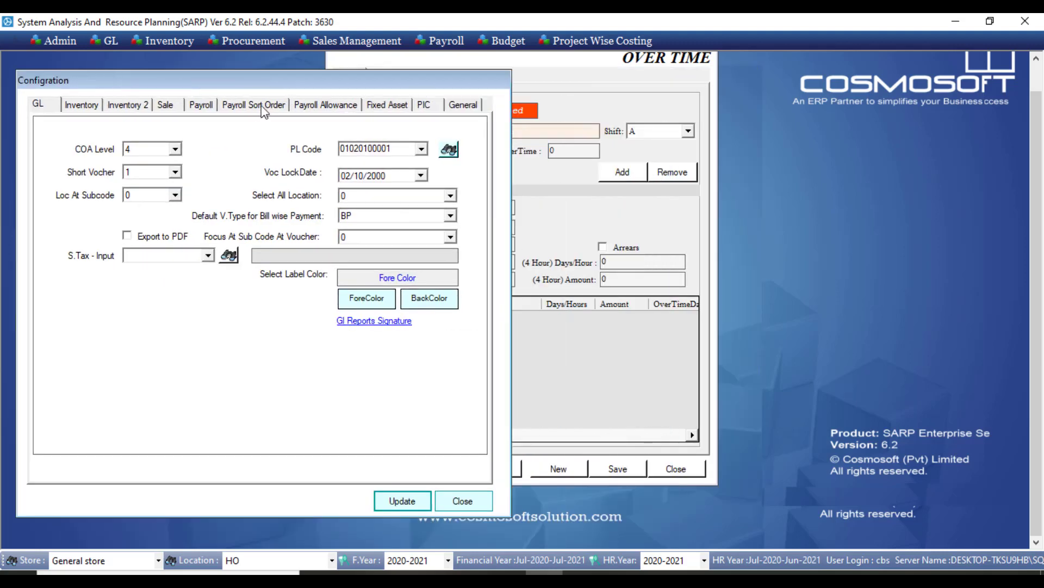
pyautogui.click(211, 108)
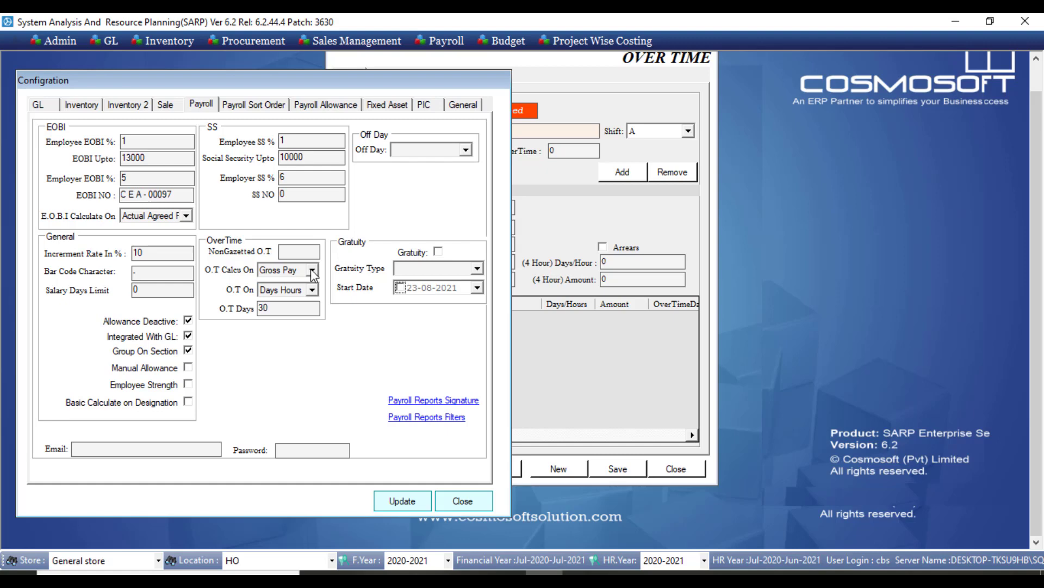
pyautogui.click(313, 291)
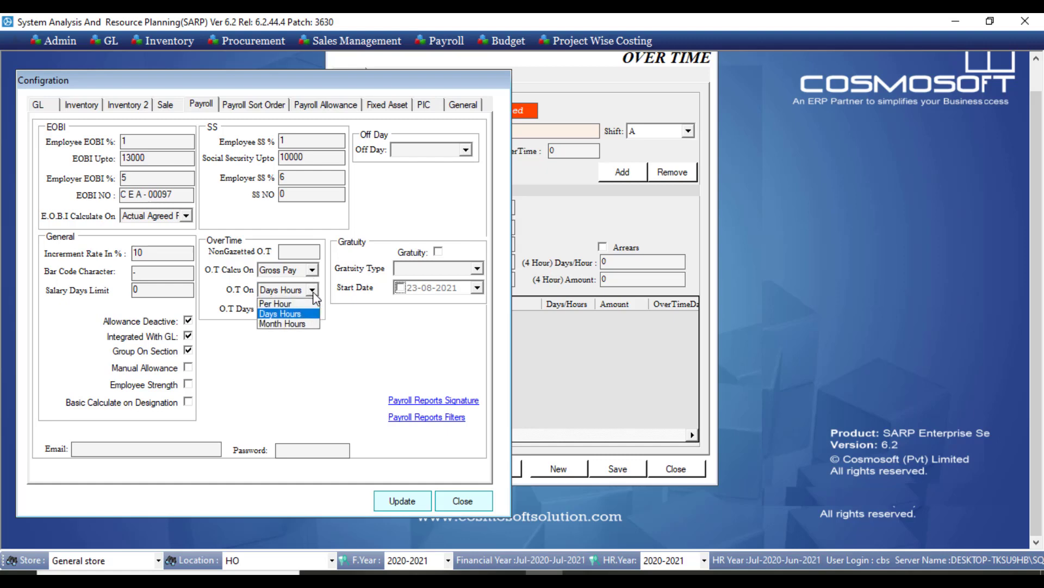
pyautogui.click(313, 292)
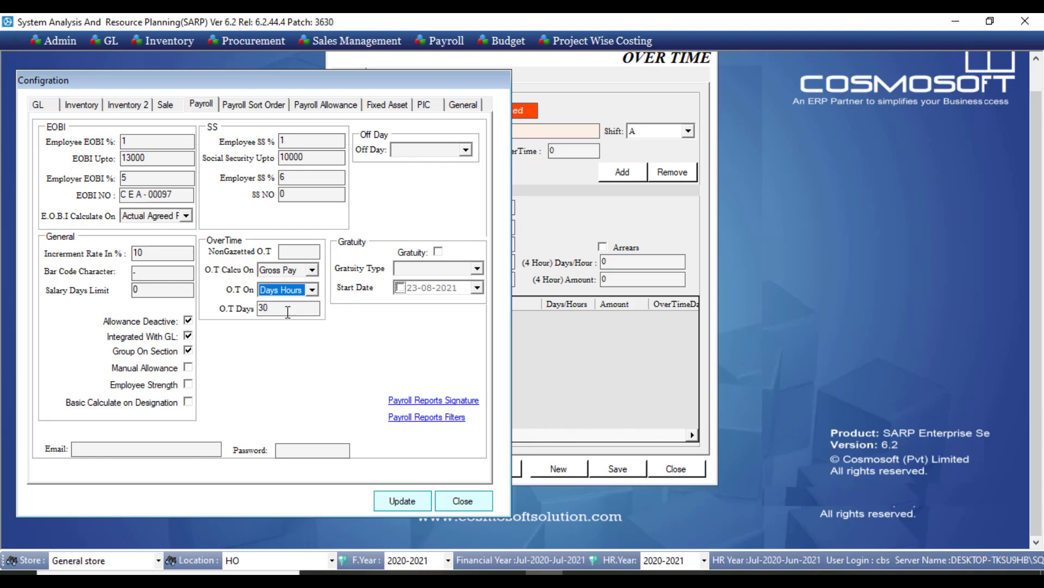
pyautogui.click(294, 294)
pyautogui.click(293, 294)
pyautogui.click(465, 499)
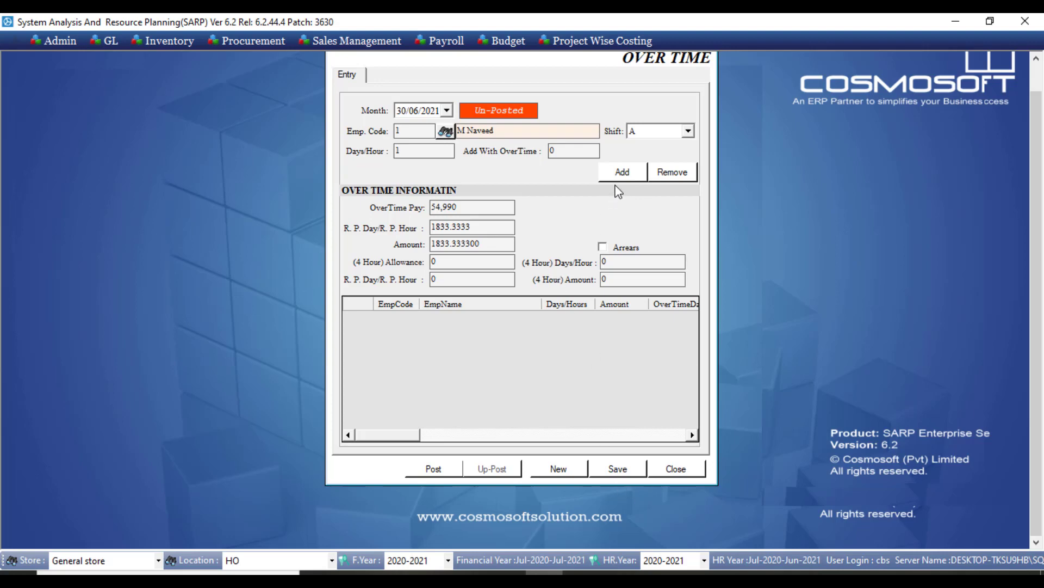
# Add the prepared employee overtime entry with Days/Hour 1 for 30/06/2021 to the list and save it.
pyautogui.click(620, 172)
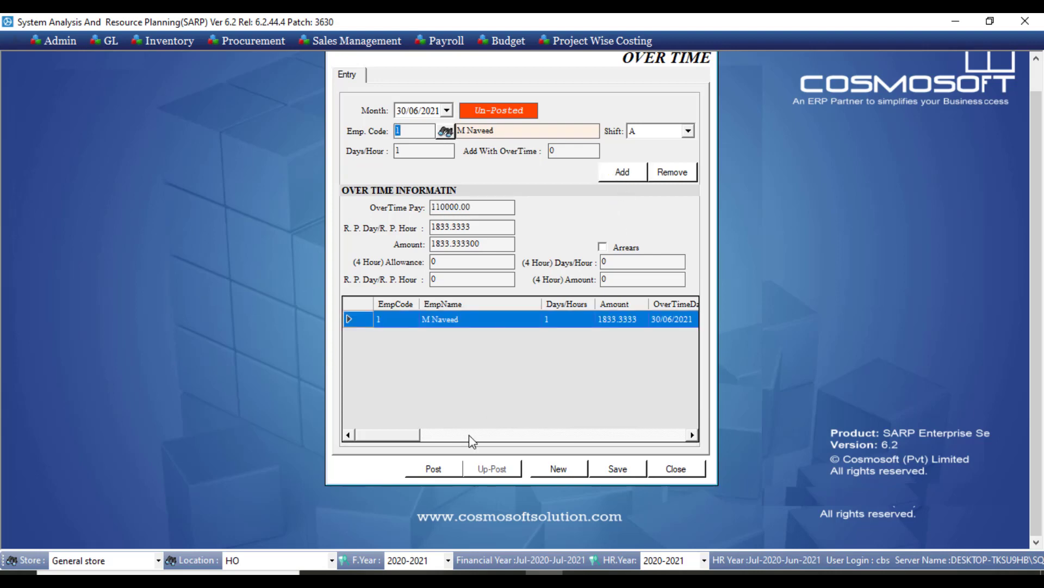
pyautogui.click(609, 469)
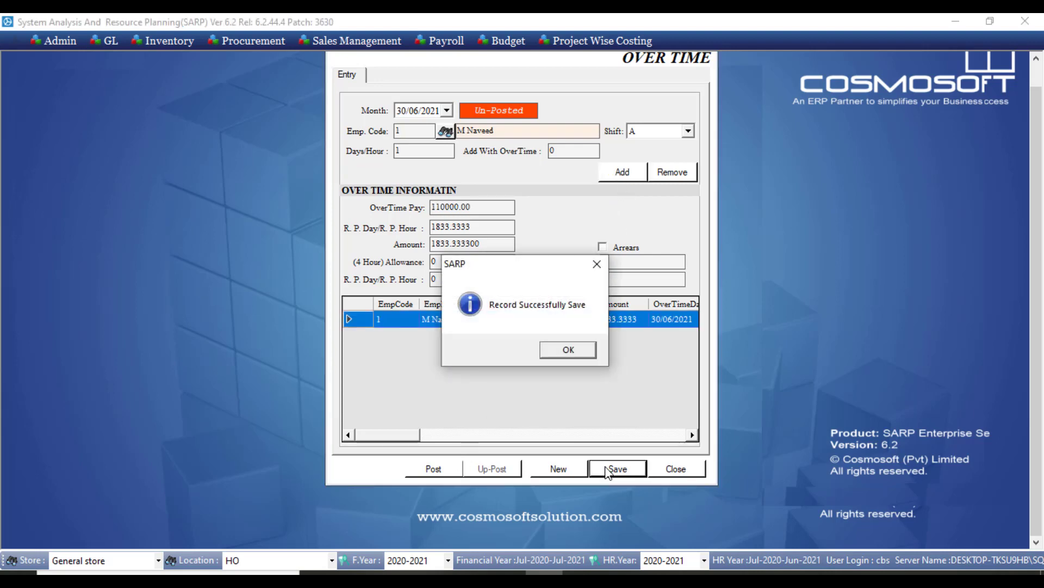
pyautogui.click(556, 351)
# Post the saved overtime transaction for 30/06/2021.
pyautogui.click(439, 469)
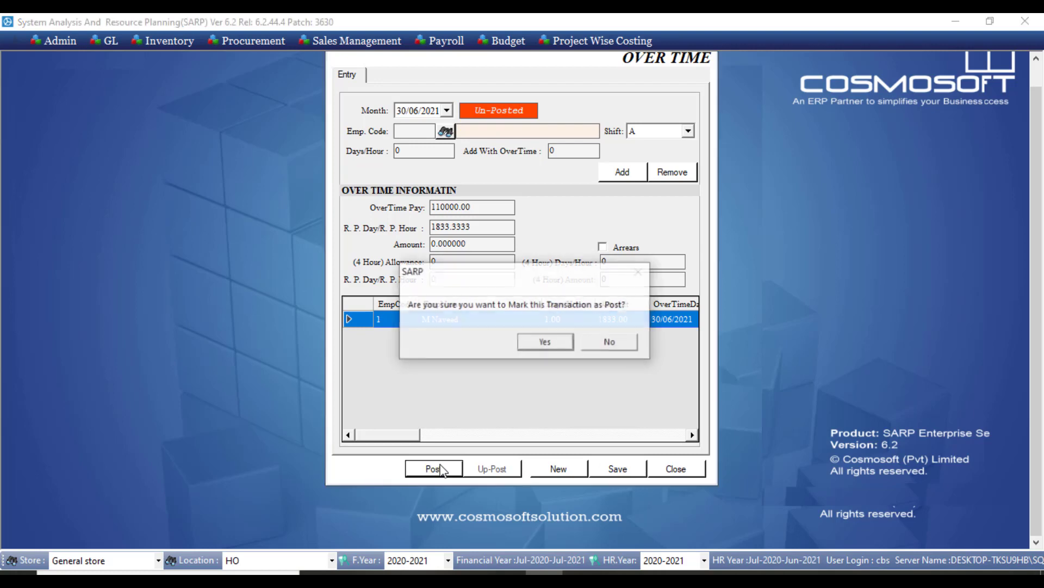
pyautogui.click(556, 346)
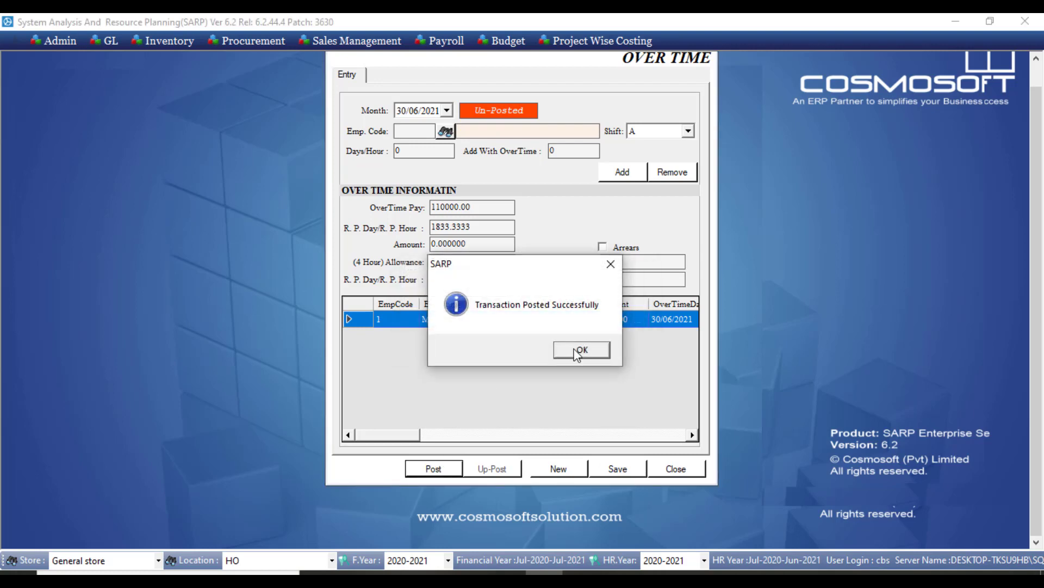
pyautogui.click(572, 352)
# Load the listed employee again in the posted Over Time form, review the overtime pay and amount, and close the form.
pyautogui.click(559, 470)
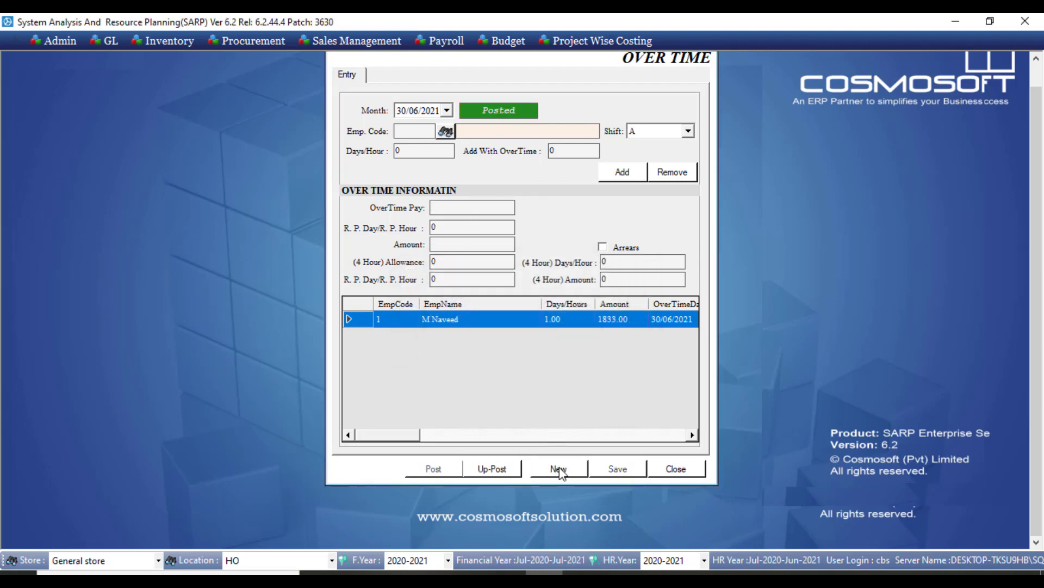
pyautogui.click(445, 132)
pyautogui.doubleClick(443, 235)
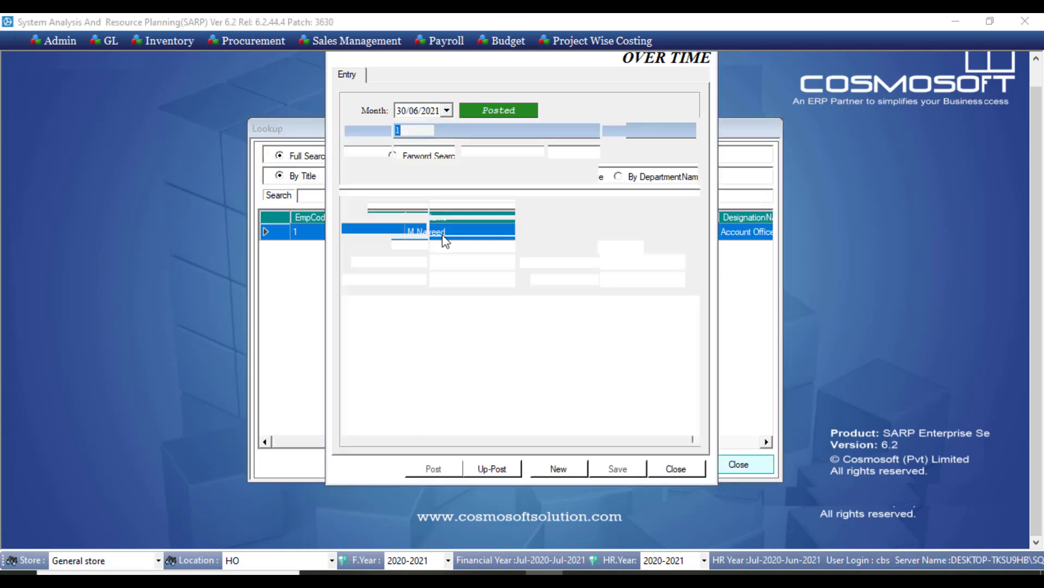
pyautogui.press('Return')
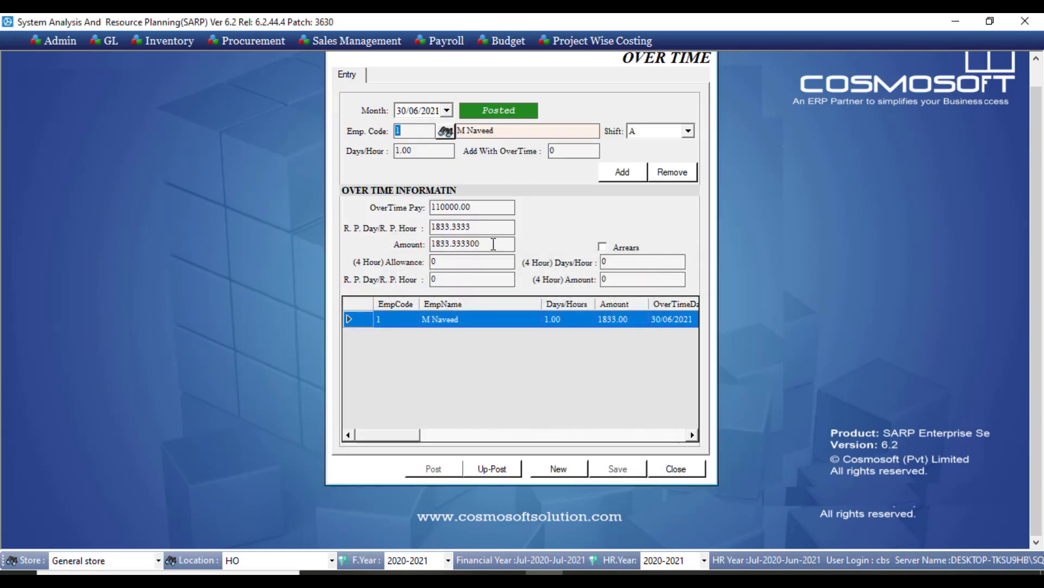
pyautogui.click(685, 474)
pyautogui.click(686, 472)
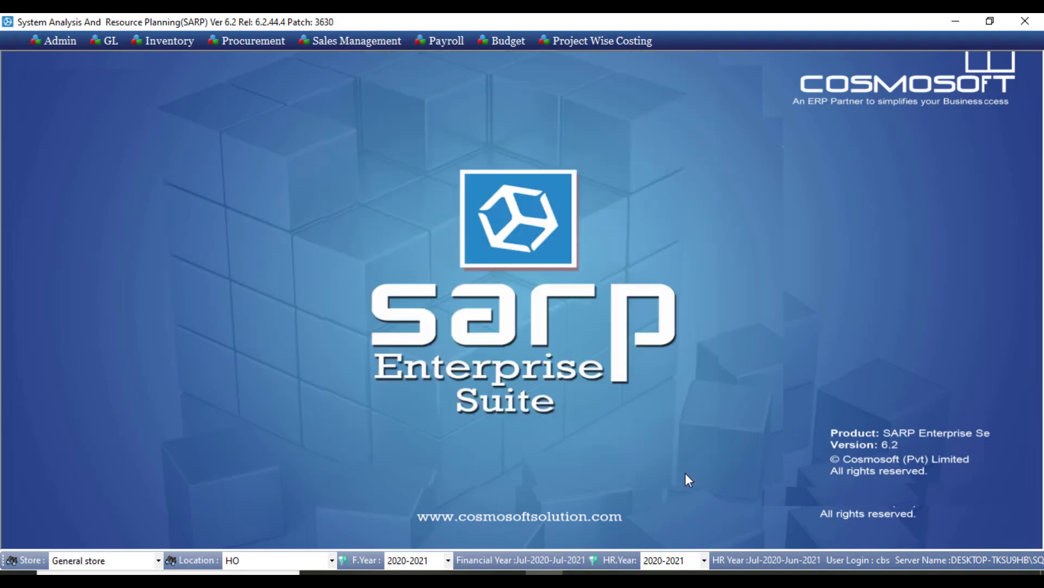
# Open the payroll time office's Leave Form.
pyautogui.click(438, 41)
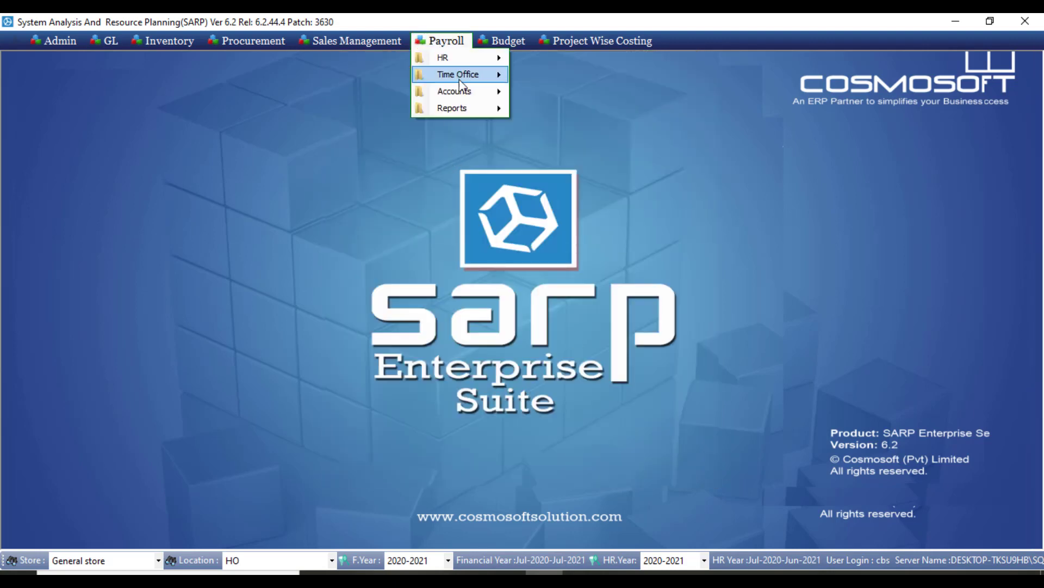
pyautogui.moveTo(463, 91)
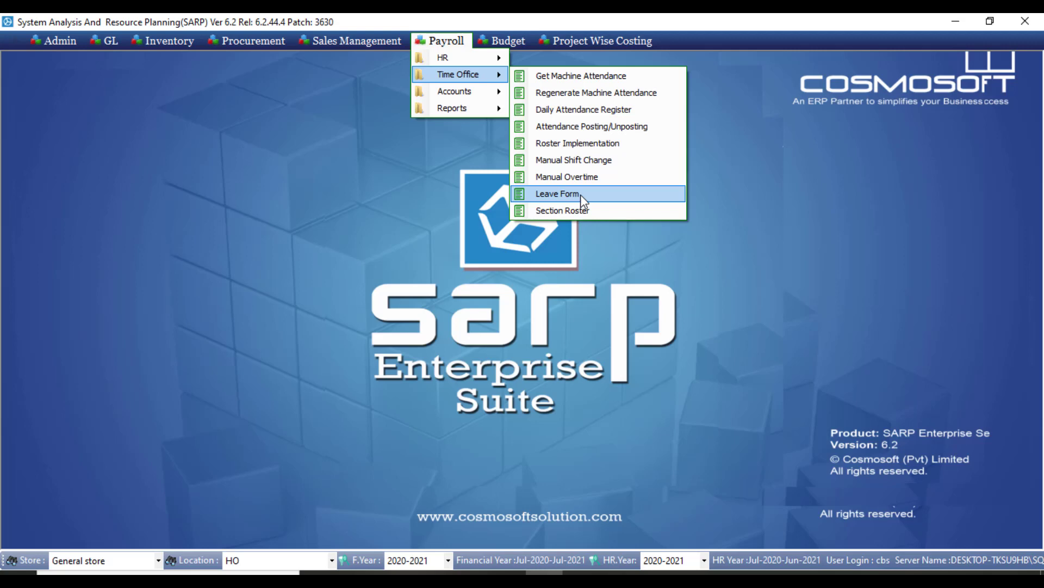
pyautogui.click(580, 194)
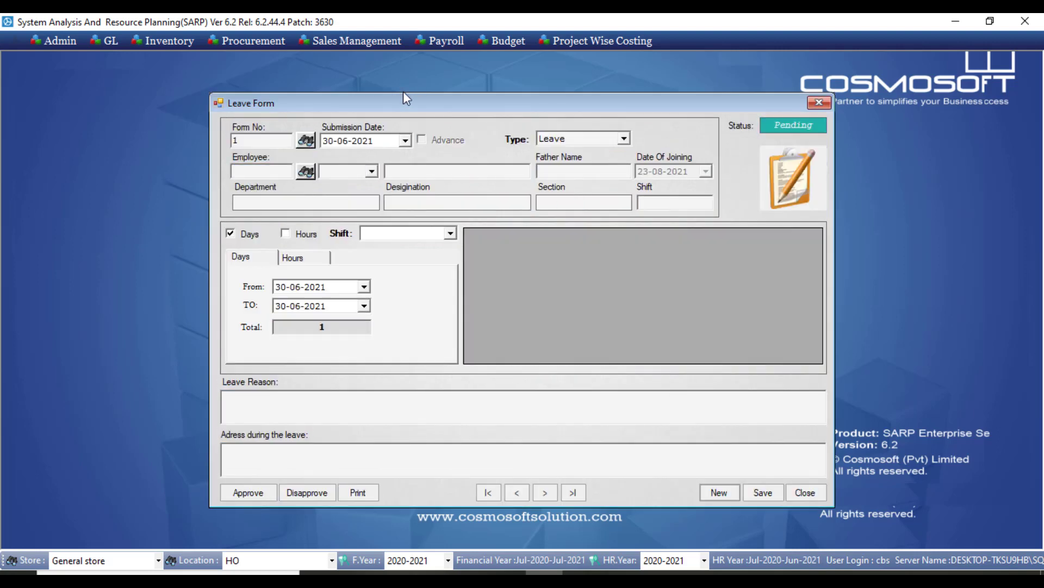
pyautogui.moveTo(401, 99); pyautogui.dragTo(401, 96)
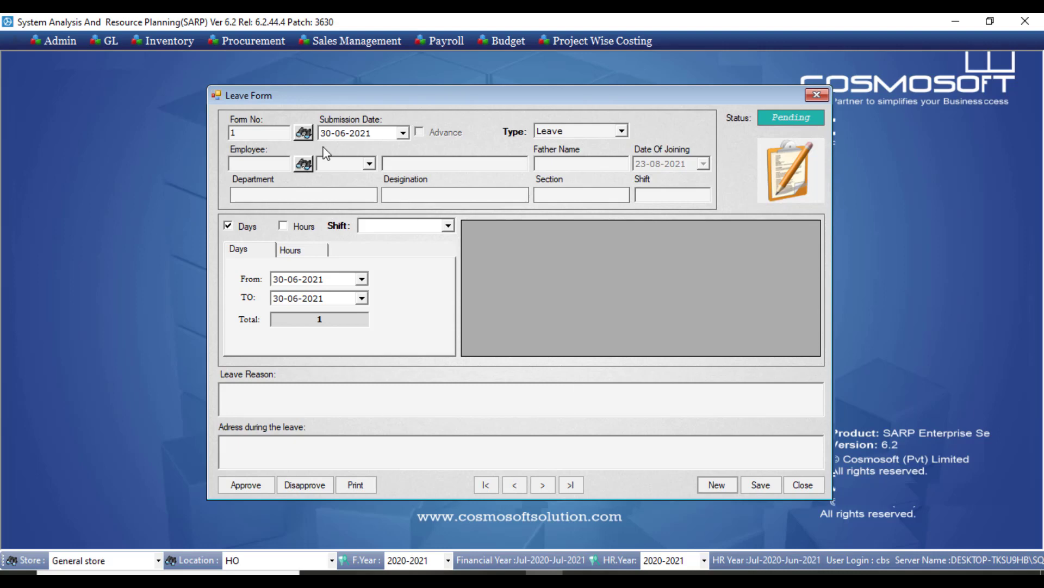
# Load the listed employee into the Leave Form and review the balance of each leave type.
pyautogui.click(312, 163)
pyautogui.doubleClick(322, 226)
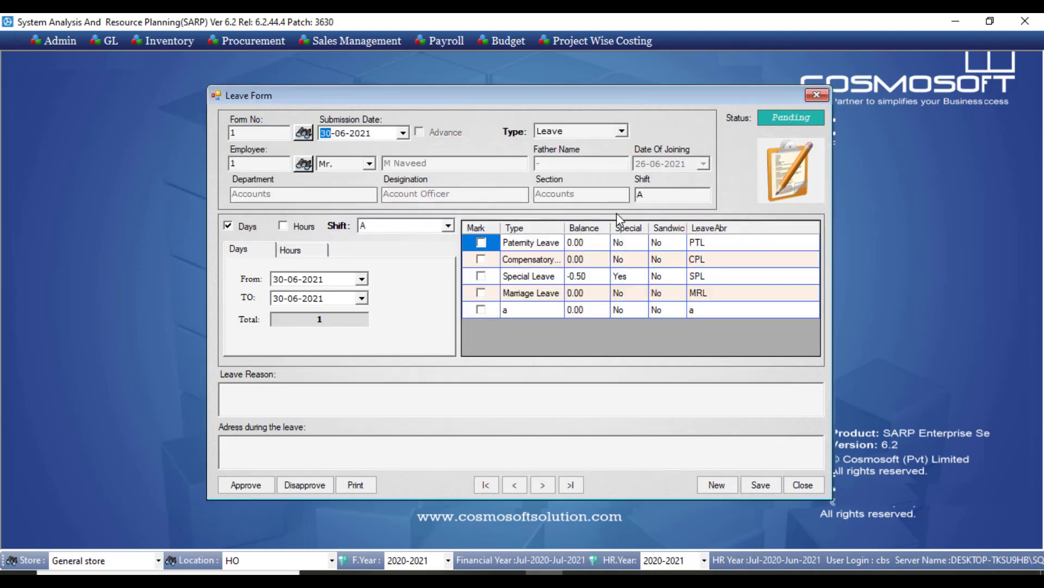
pyautogui.moveTo(593, 243); pyautogui.dragTo(607, 312)
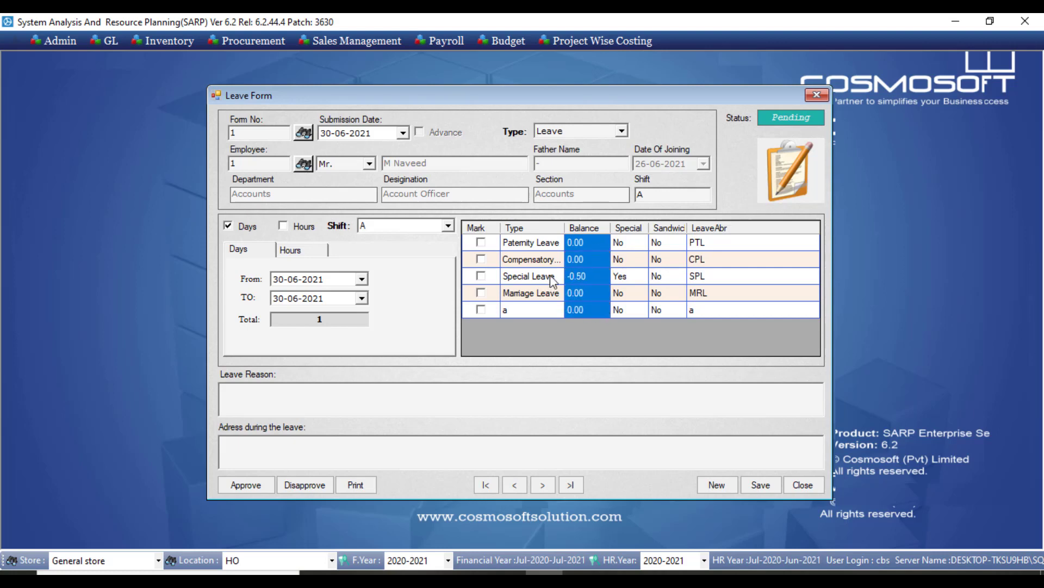
# Mark Special Leave in the leave type list and check the shift selection and the hours and days options.
pyautogui.click(581, 279)
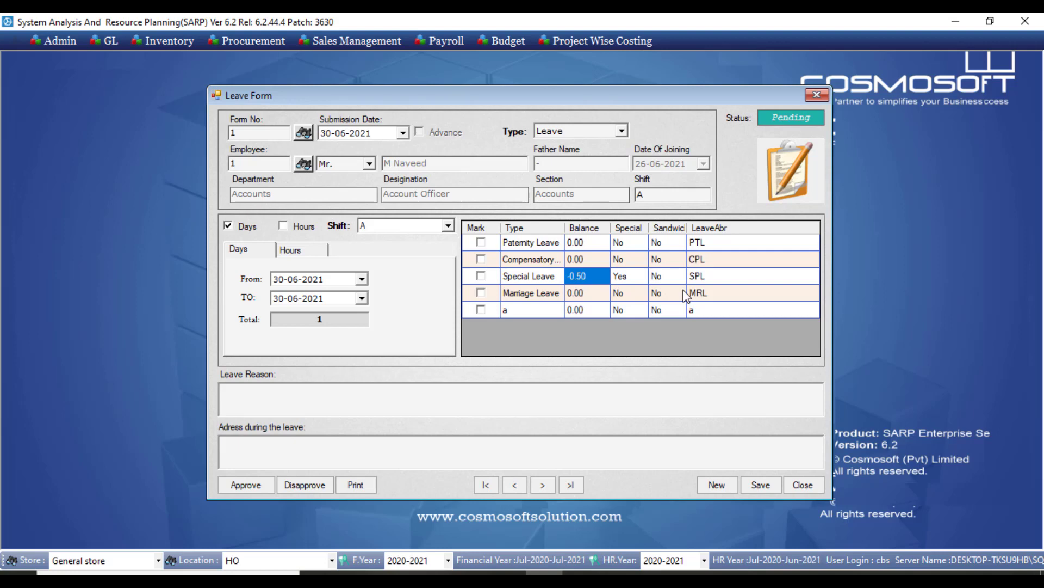
pyautogui.click(482, 277)
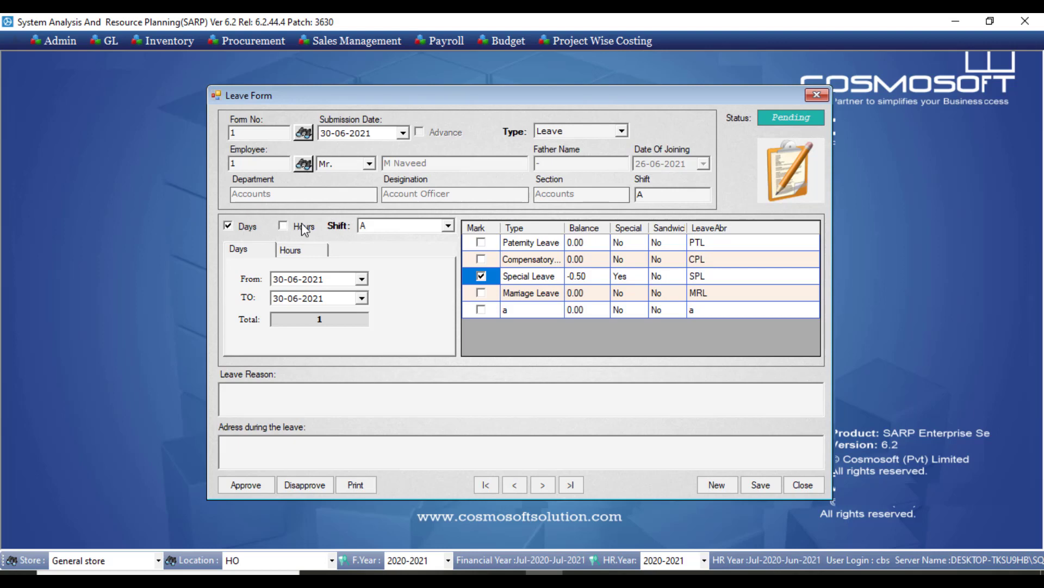
pyautogui.click(382, 227)
pyautogui.click(383, 228)
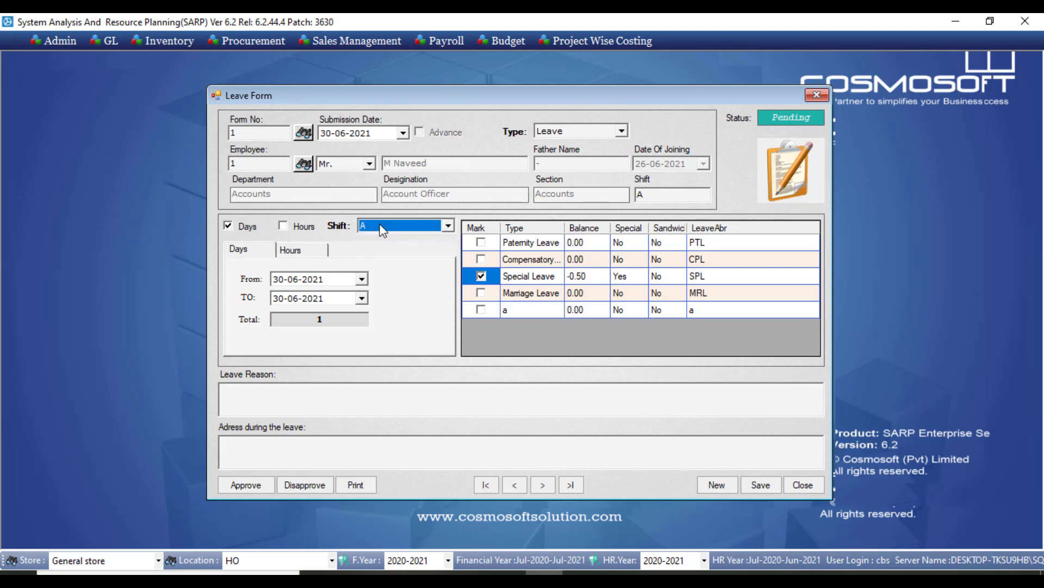
pyautogui.click(302, 251)
pyautogui.click(256, 251)
# Set the leave period from 24-06-2021 to 25-06-2021.
pyautogui.click(290, 279)
pyautogui.click(279, 279)
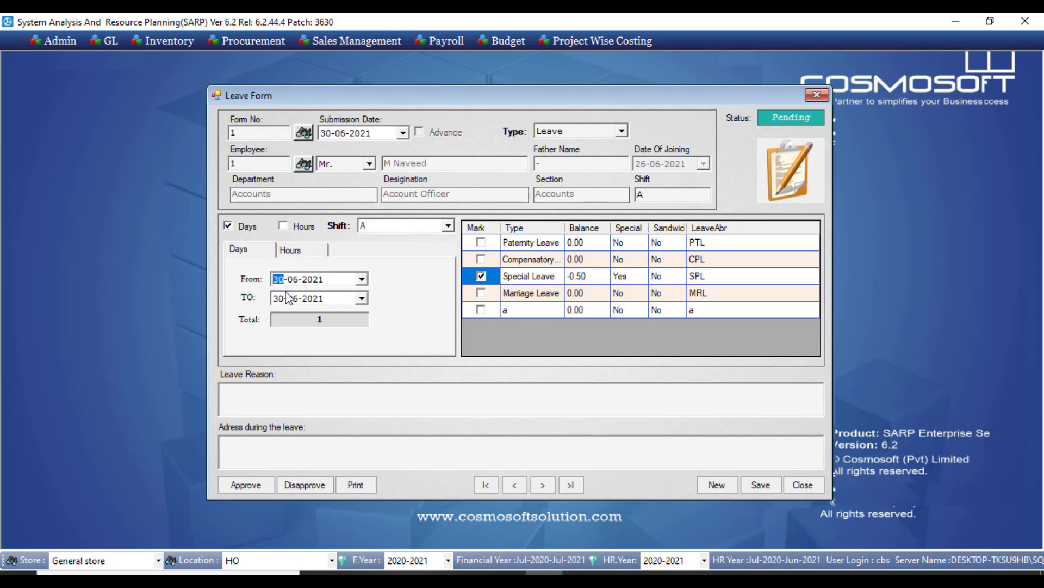
pyautogui.press('Down')
pyautogui.press('Down')
pyautogui.press('Down')
pyautogui.press('Down')
pyautogui.press('Down')
pyautogui.click(289, 298)
pyautogui.write('25')
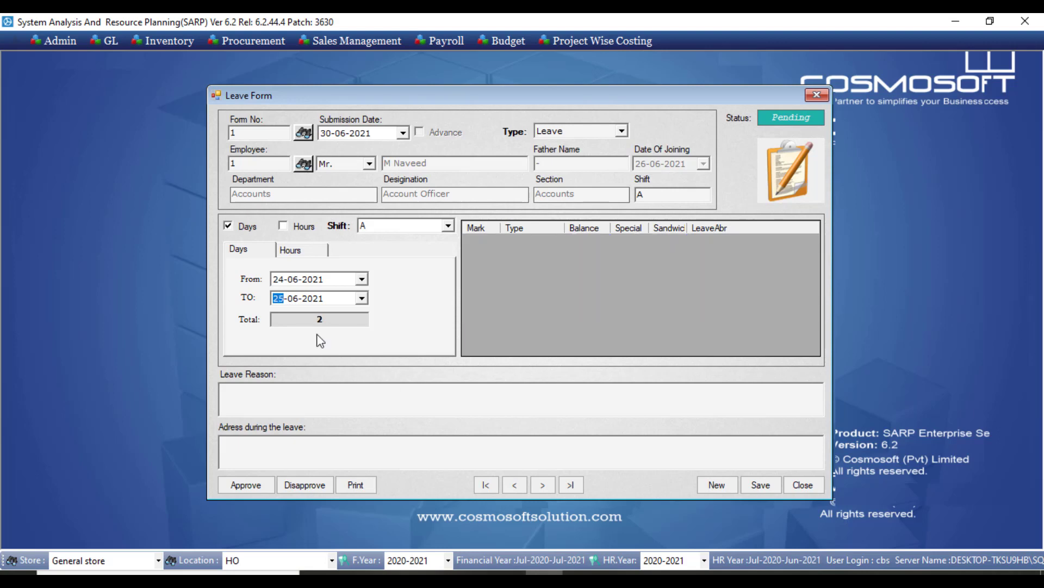
# Set both the start and end of the leave to 26-06-2021 and mark Special Leave as the leave type.
pyautogui.click(282, 279)
pyautogui.write('25')
pyautogui.write('26')
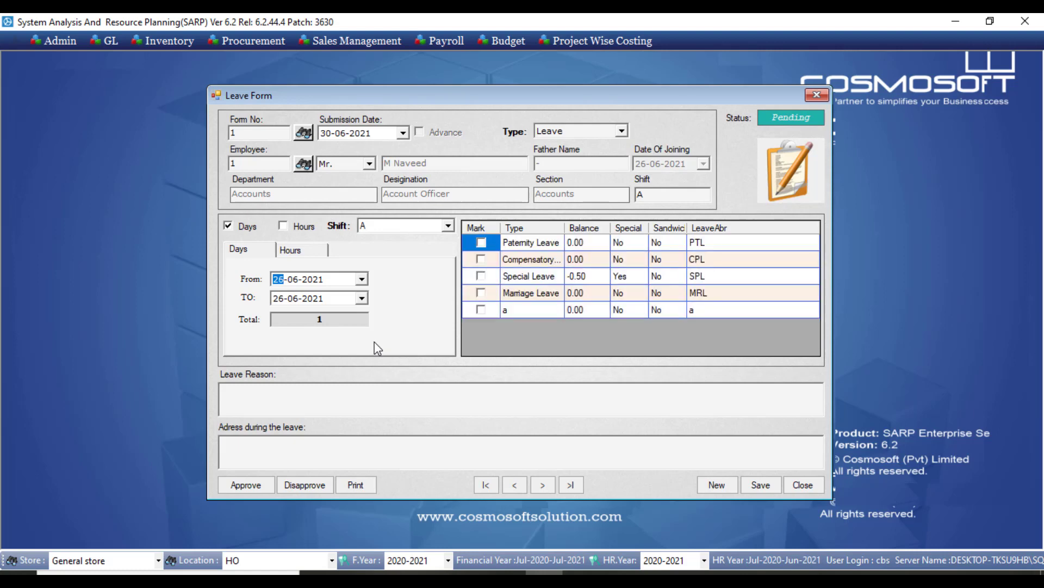
pyautogui.click(281, 299)
pyautogui.click(482, 277)
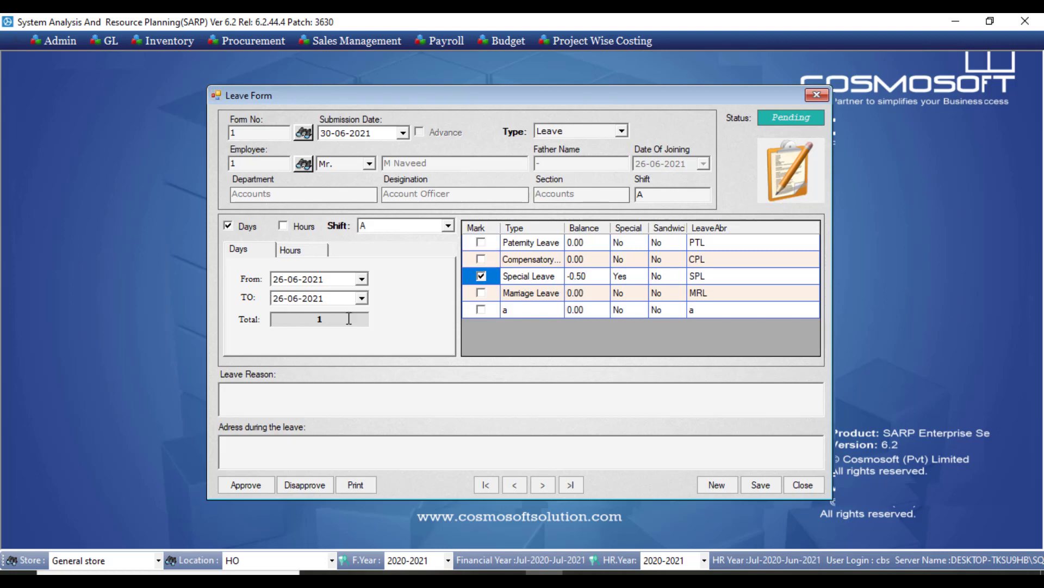
# Enter "description" as the leave reason and "detail related you location" as the address during the leave, and save the form.
pyautogui.click(341, 409)
pyautogui.write('description')
pyautogui.click(343, 457)
pyautogui.write('detail relt')
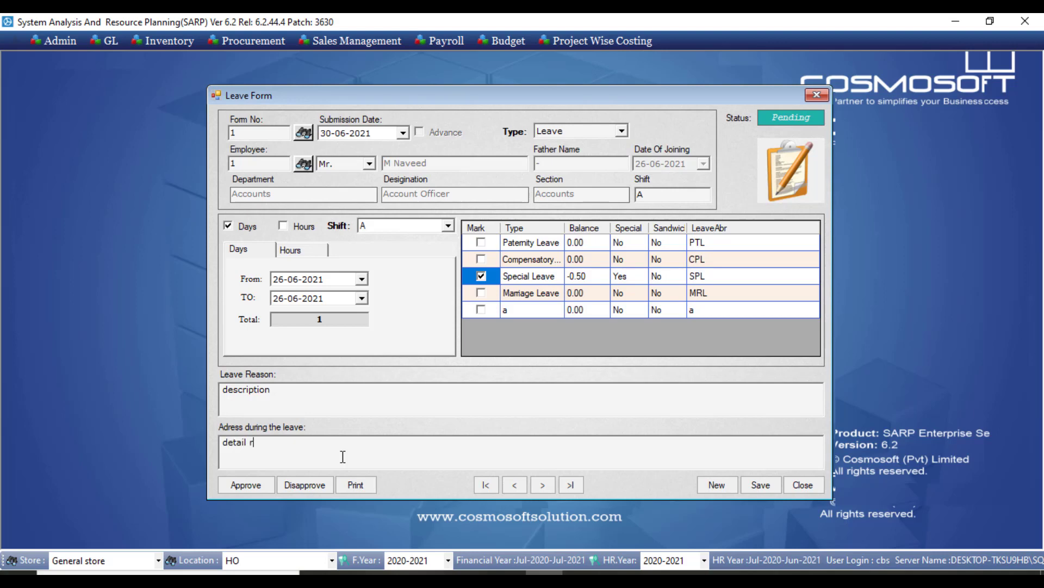
pyautogui.press('BackSpace')
pyautogui.write('ated you location and')
pyautogui.press('BackSpace')
pyautogui.press('BackSpace')
pyautogui.press('BackSpace')
pyautogui.press('BackSpace')
pyautogui.click(760, 485)
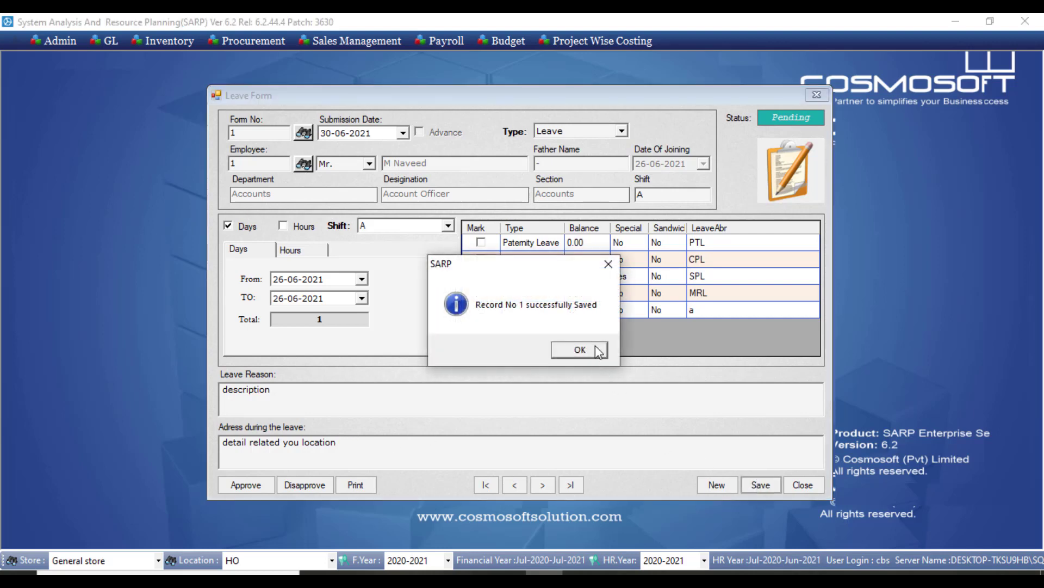
pyautogui.click(599, 351)
# Try to approve the saved leave form and close it.
pyautogui.click(262, 485)
pyautogui.click(526, 337)
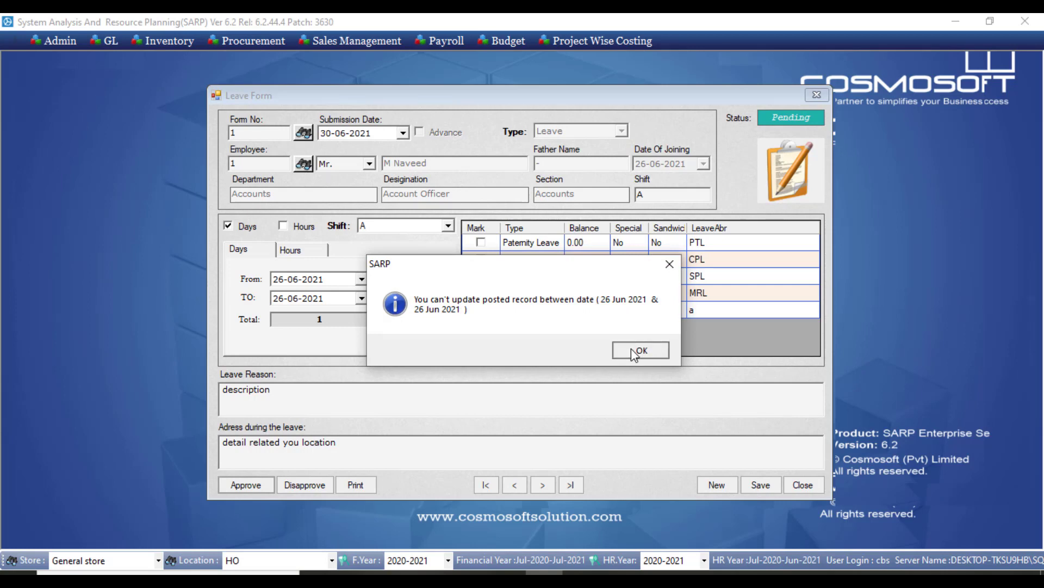
pyautogui.click(635, 352)
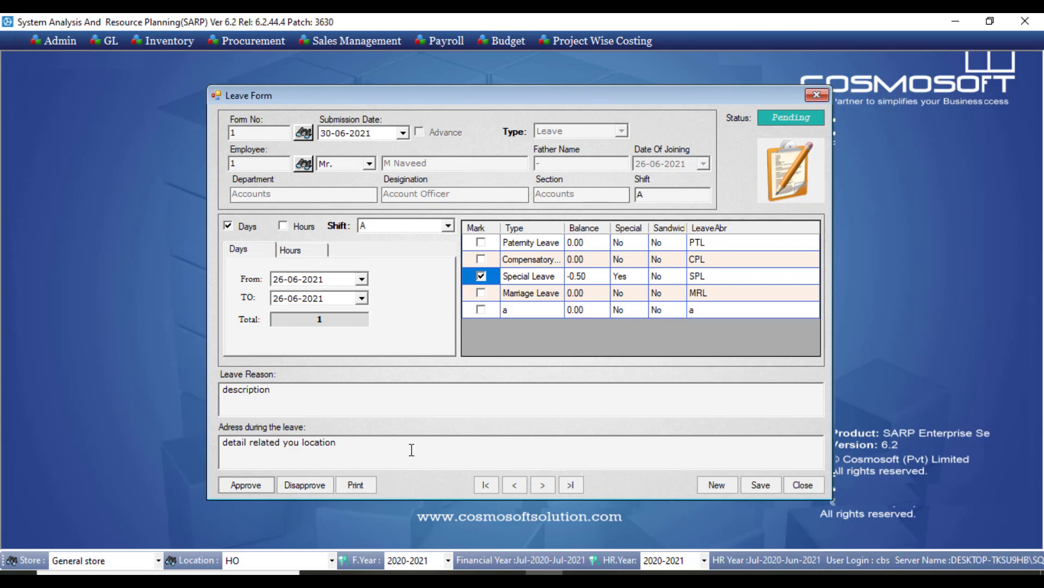
pyautogui.click(814, 484)
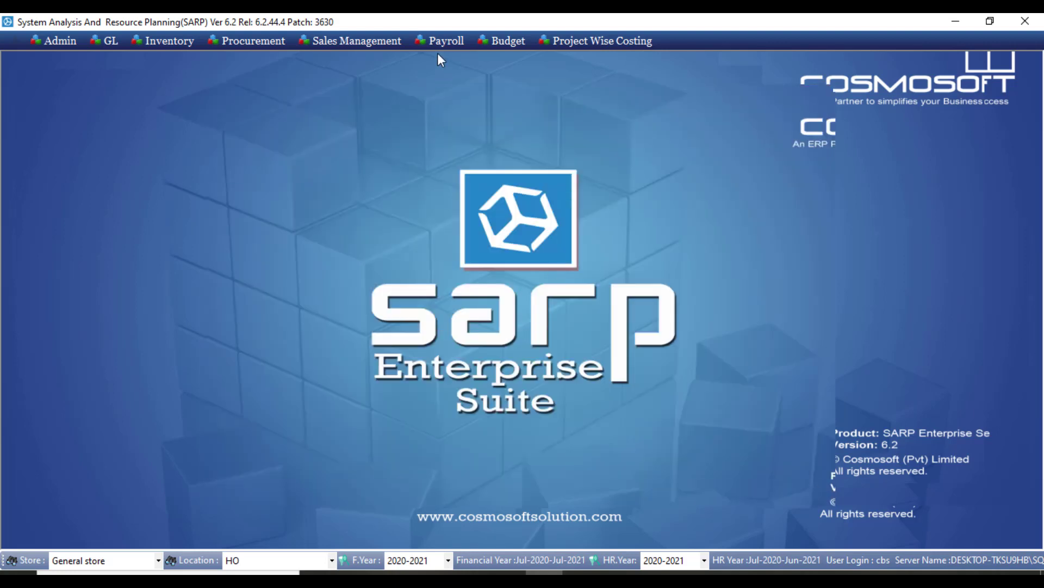
# Open the payroll time office's Manual Shift Change form and retrieve the employees with every search criterion set to ALL.
pyautogui.click(439, 43)
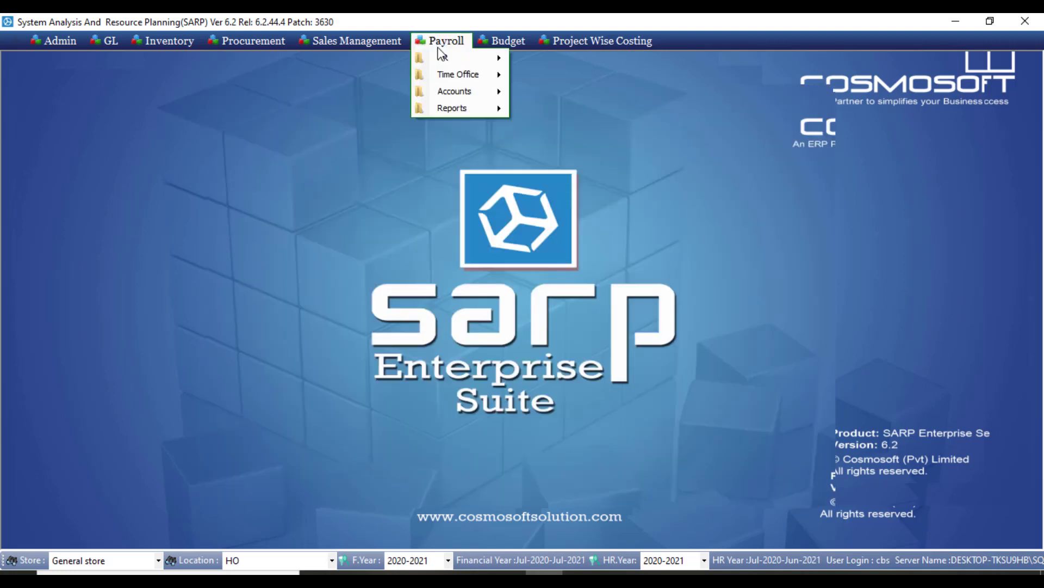
pyautogui.moveTo(452, 78)
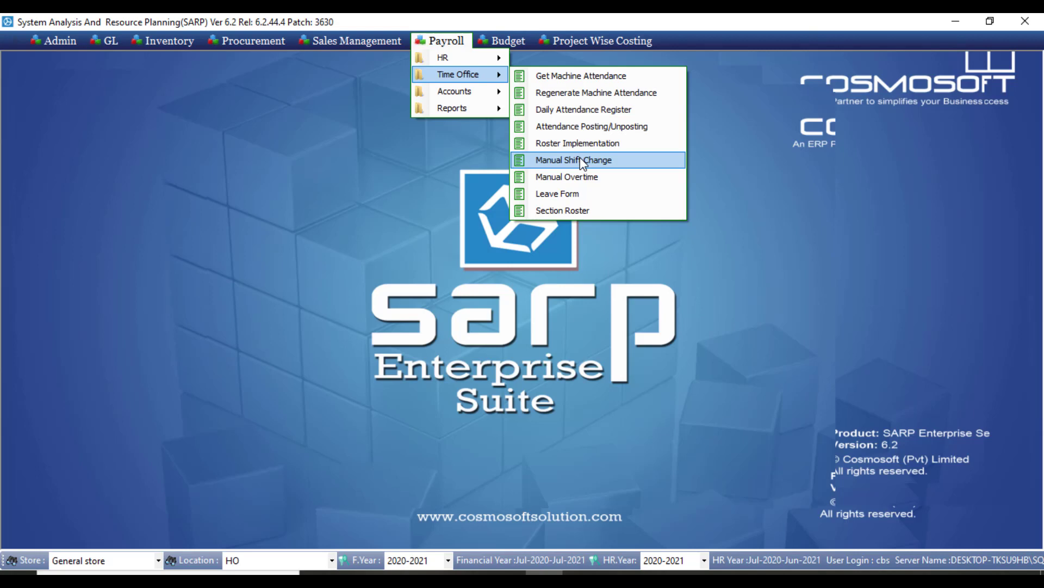
pyautogui.click(596, 164)
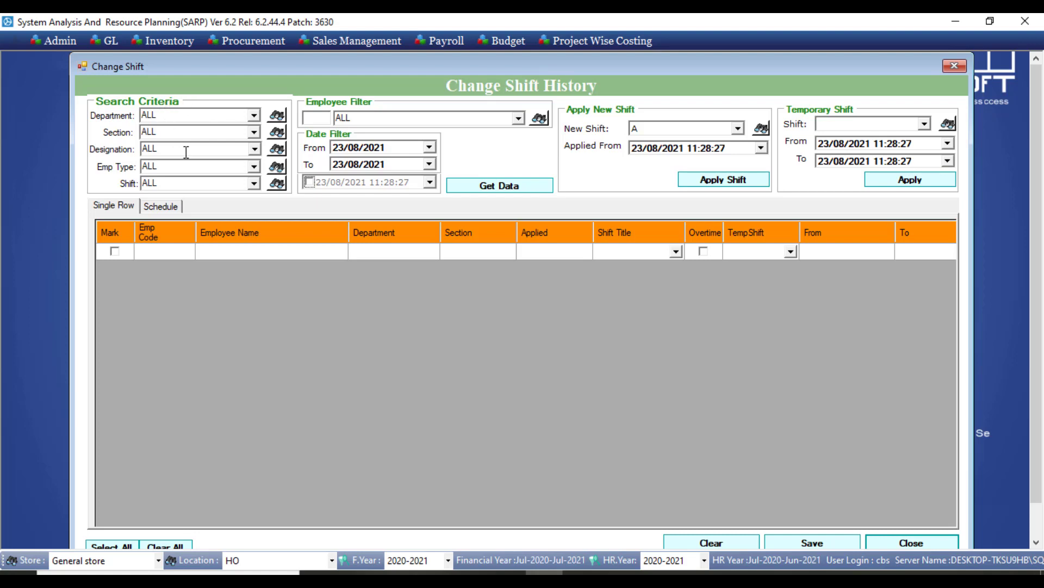
pyautogui.click(254, 166)
pyautogui.click(211, 163)
pyautogui.click(520, 186)
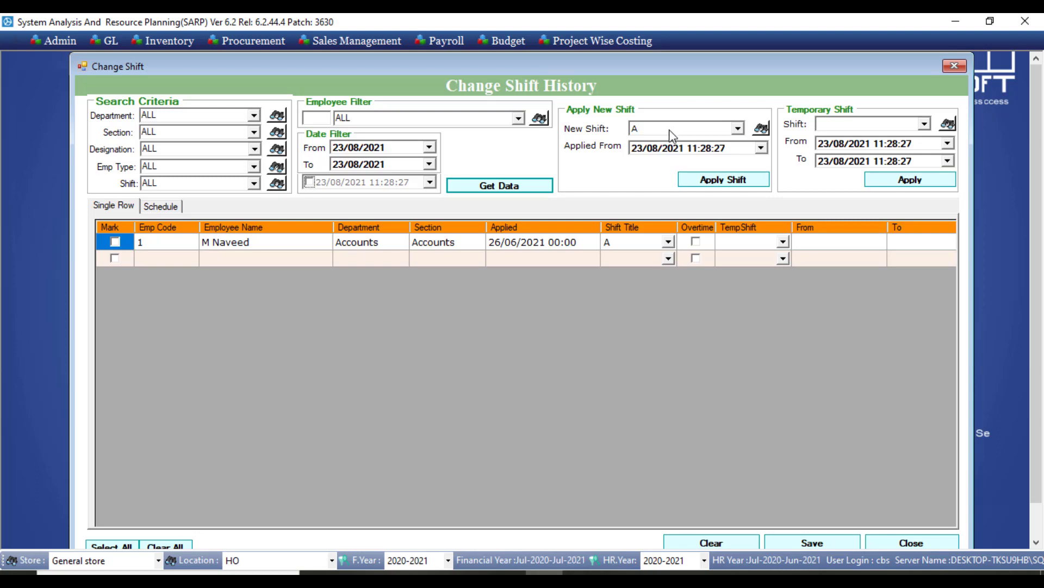
# Apply new shift B to the listed employee, effective from 22/08/2021.
pyautogui.click(640, 150)
pyautogui.press('Down')
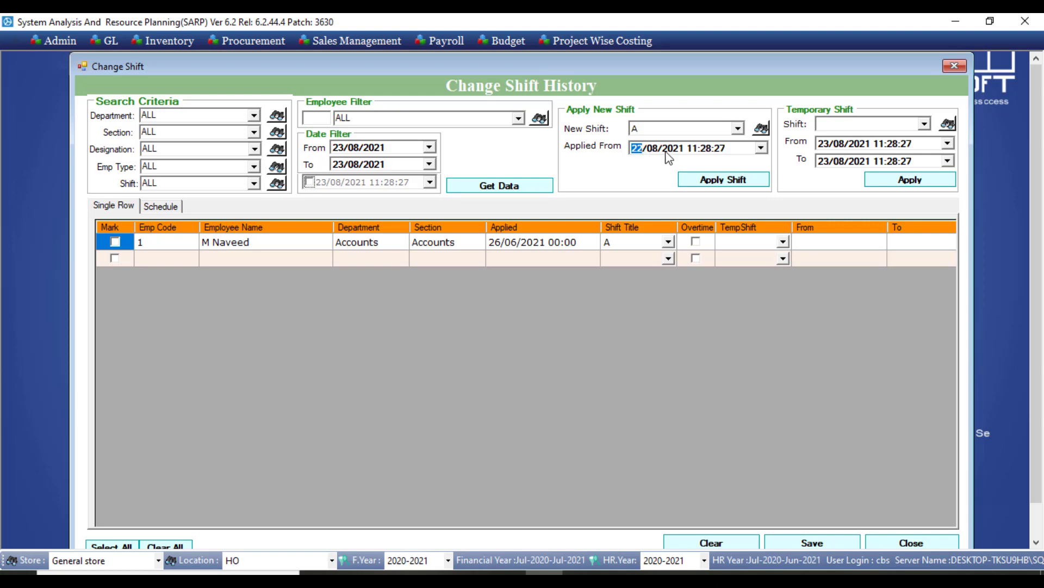
pyautogui.click(684, 127)
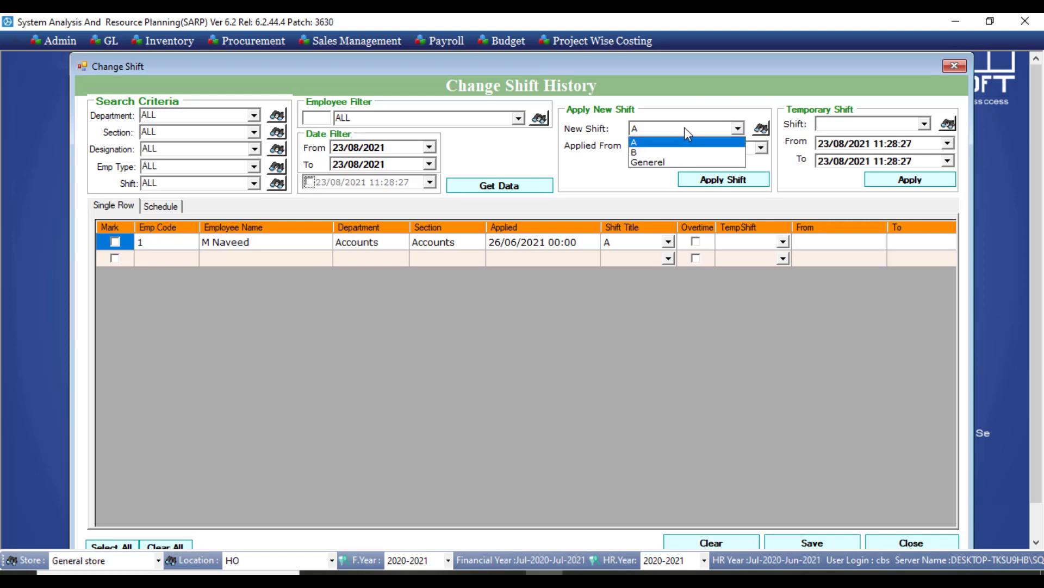
pyautogui.click(685, 152)
pyautogui.click(702, 181)
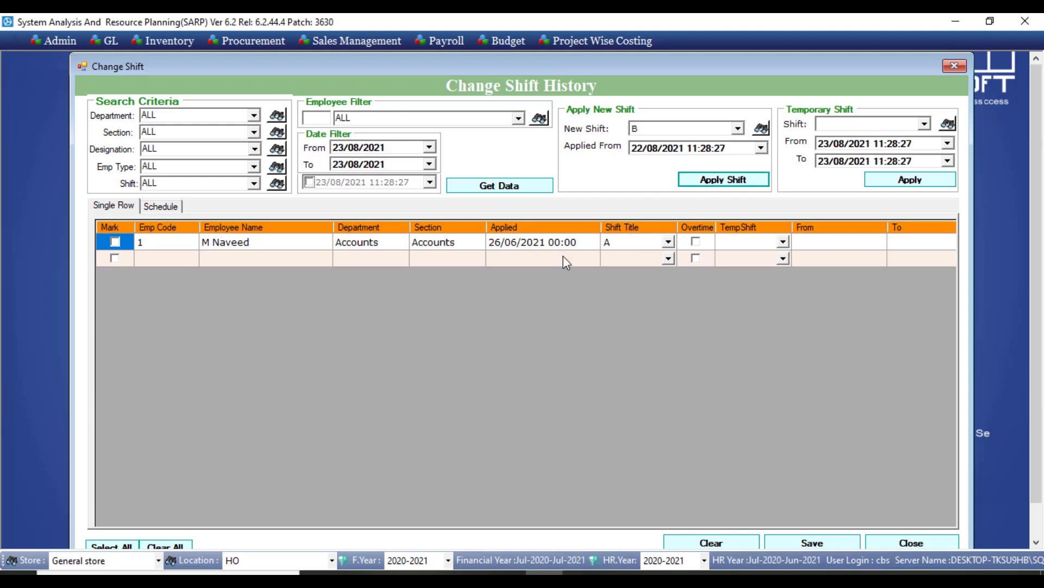
pyautogui.click(116, 242)
pyautogui.click(708, 182)
pyautogui.moveTo(642, 249); pyautogui.dragTo(186, 241)
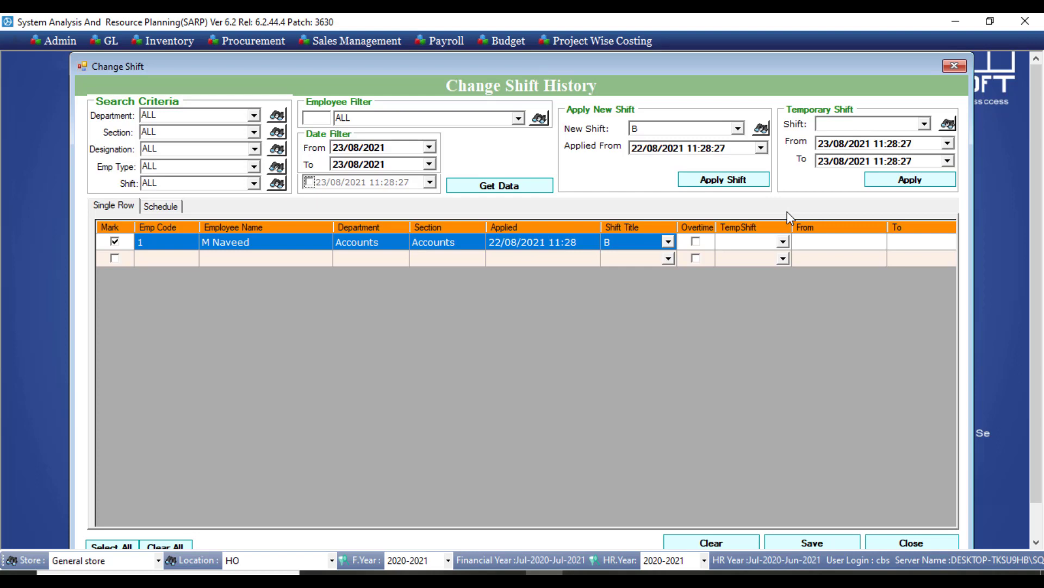
# Apply the temporary shift Generel to the marked employee from 23/08/2021 to 23/08/2021, and close the form without saving.
pyautogui.click(822, 162)
pyautogui.click(855, 124)
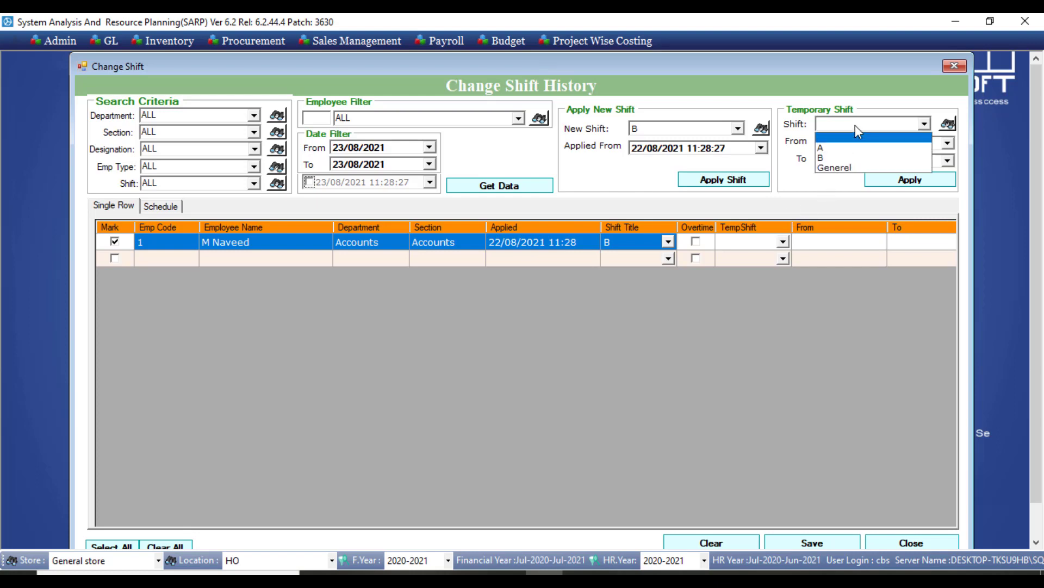
pyautogui.click(849, 168)
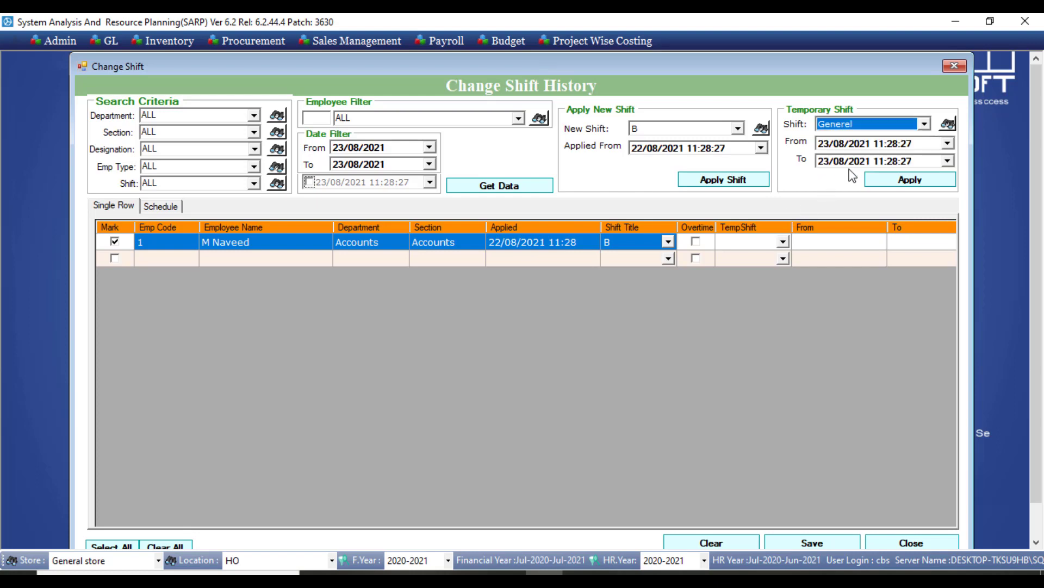
pyautogui.click(901, 181)
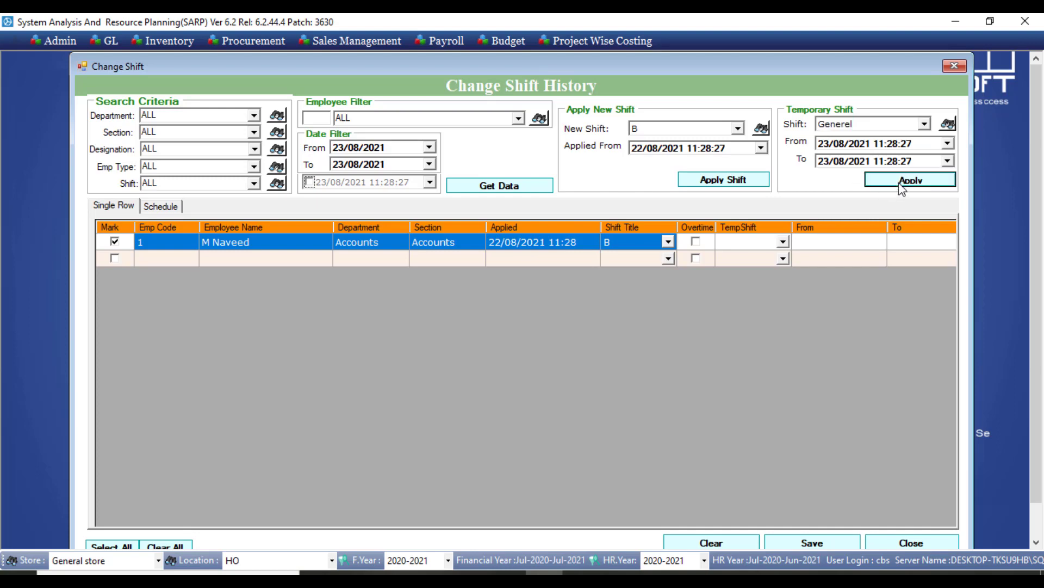
pyautogui.click(902, 185)
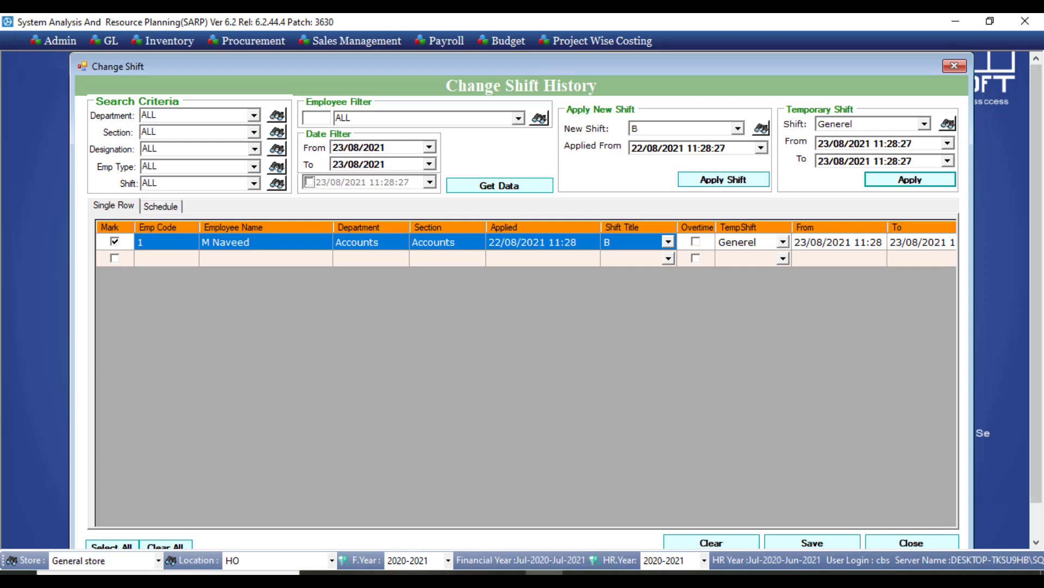
pyautogui.moveTo(1033, 363); pyautogui.dragTo(1034, 388)
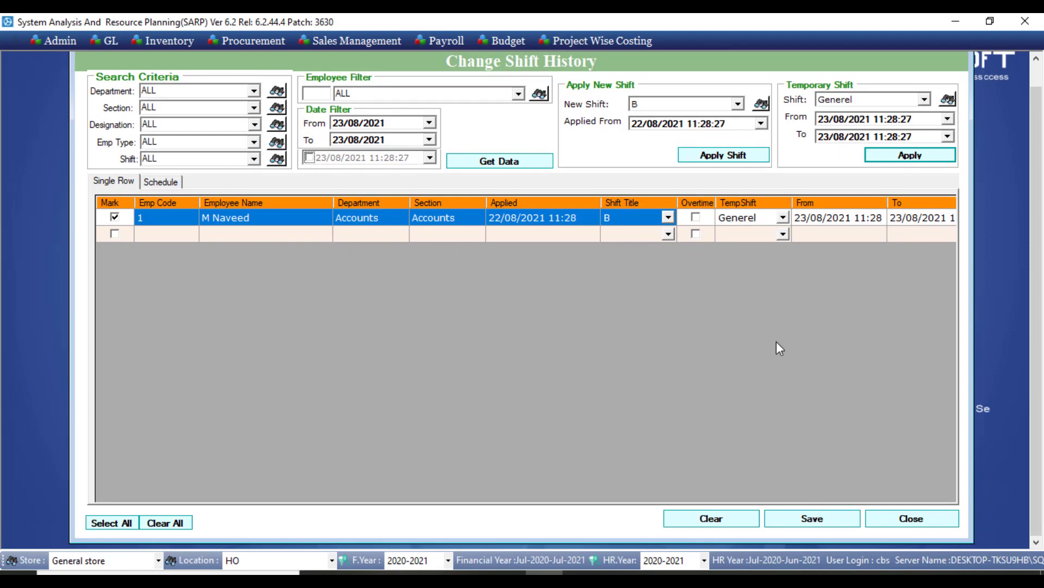
pyautogui.click(906, 517)
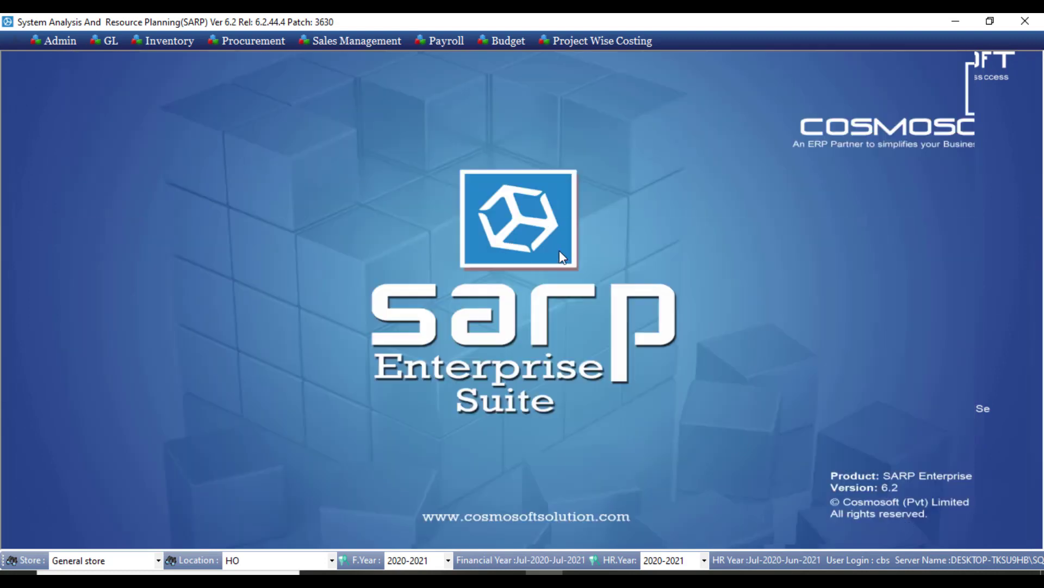
# Open the payroll time office's Section Roster and retrieve the employees with every search criterion set to ALL.
pyautogui.click(450, 44)
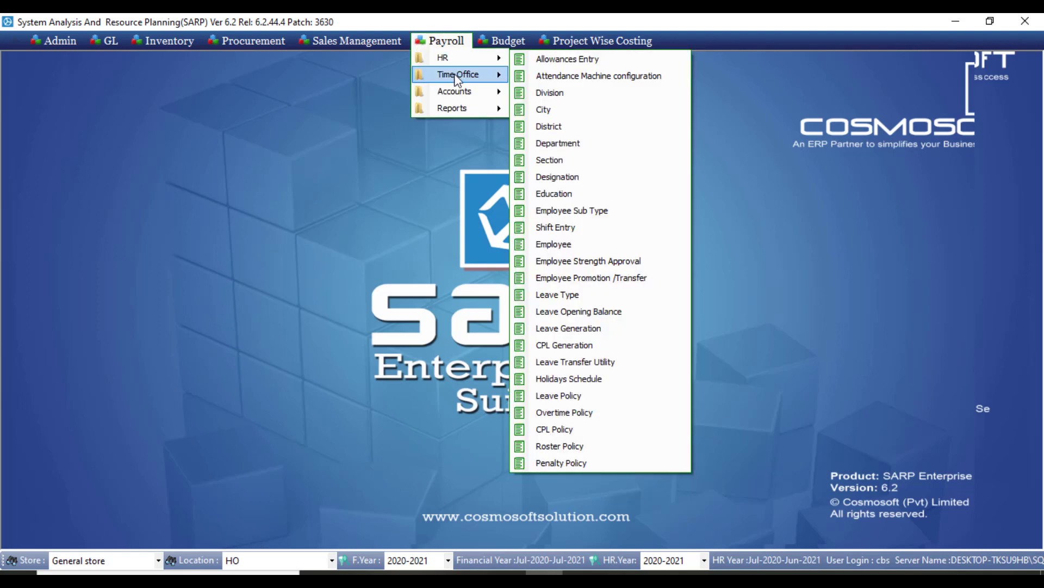
pyautogui.moveTo(456, 77)
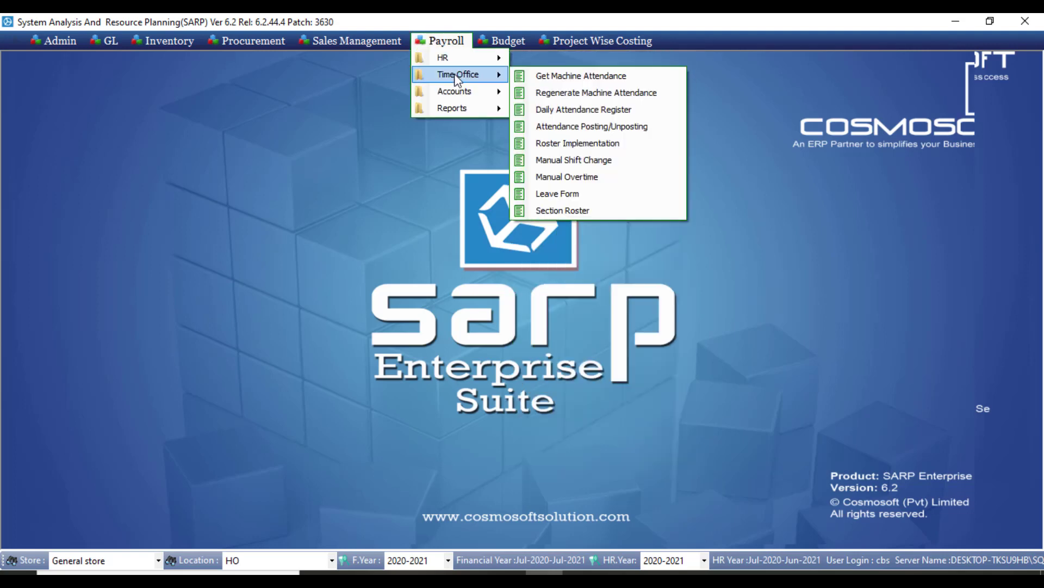
pyautogui.click(582, 209)
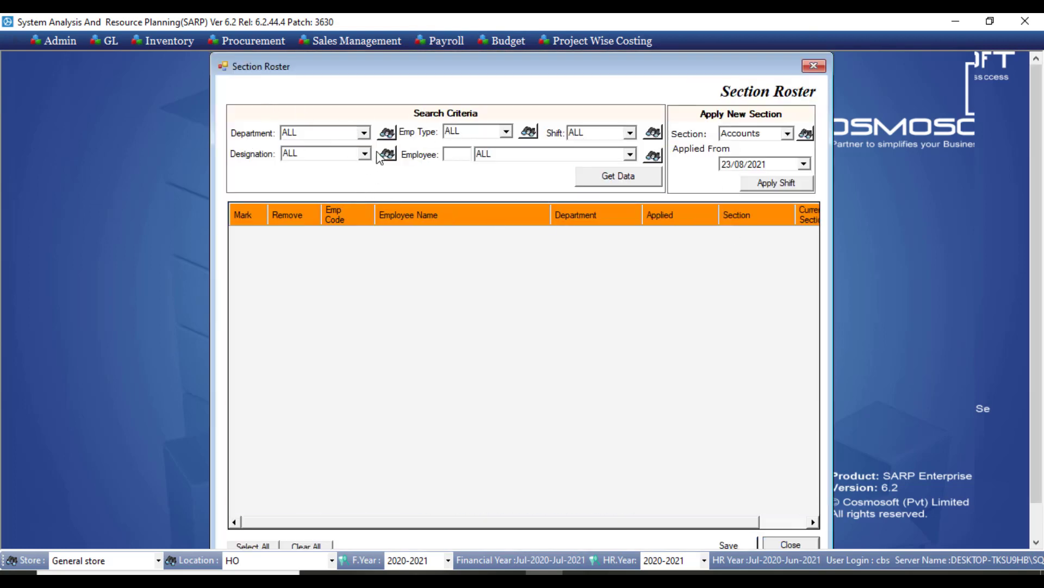
pyautogui.click(627, 177)
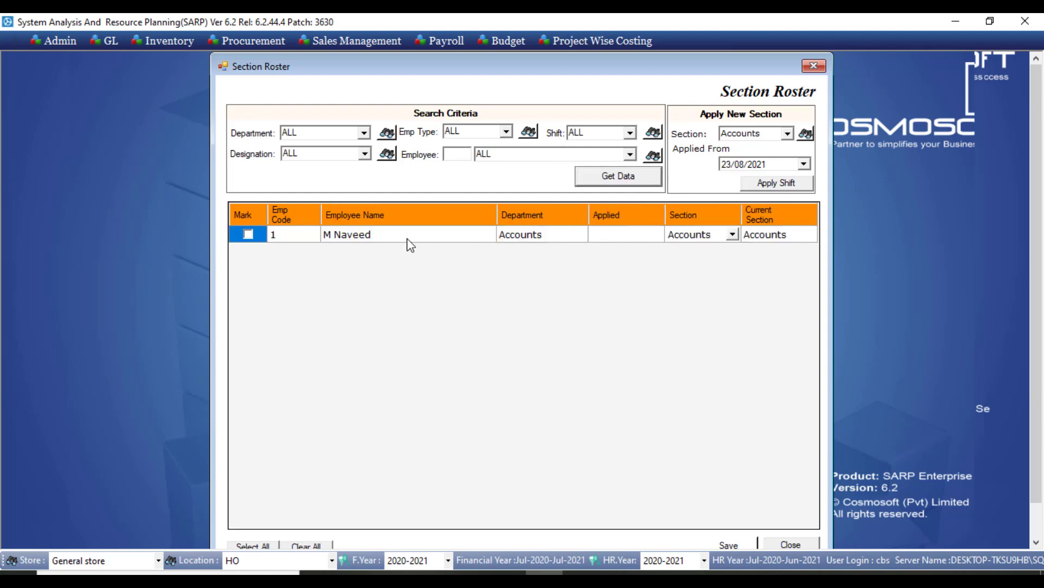
# Mark the listed employee and apply the new section Sales, effective from 24/08/2021.
pyautogui.click(248, 233)
pyautogui.click(725, 164)
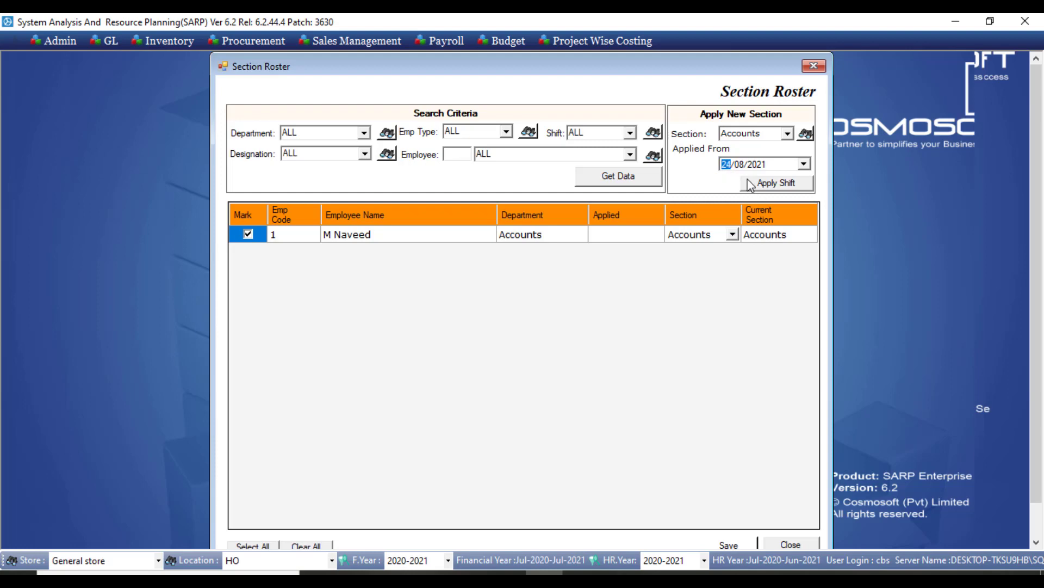
pyautogui.click(789, 134)
pyautogui.click(768, 159)
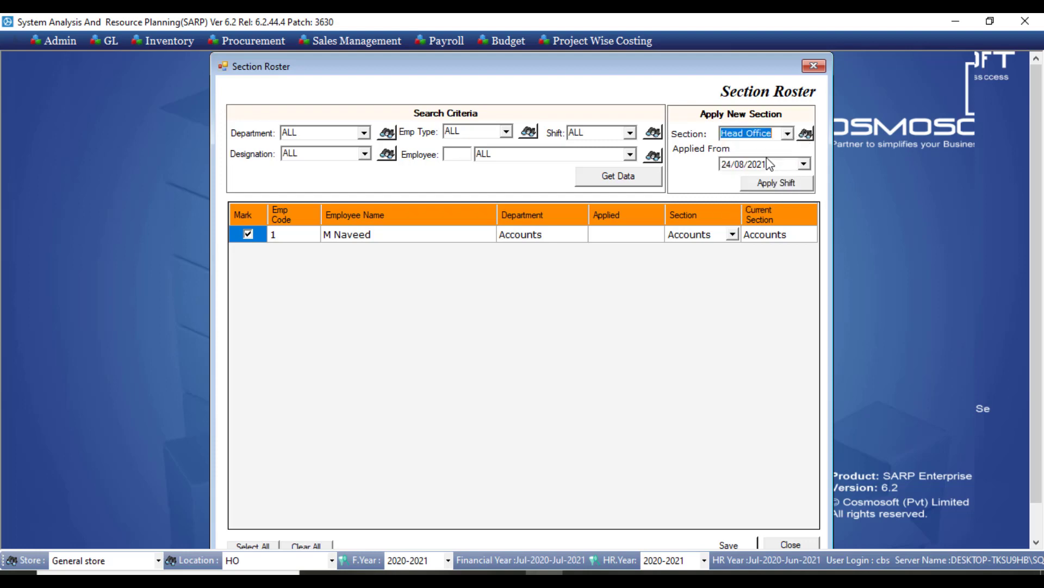
pyautogui.click(787, 134)
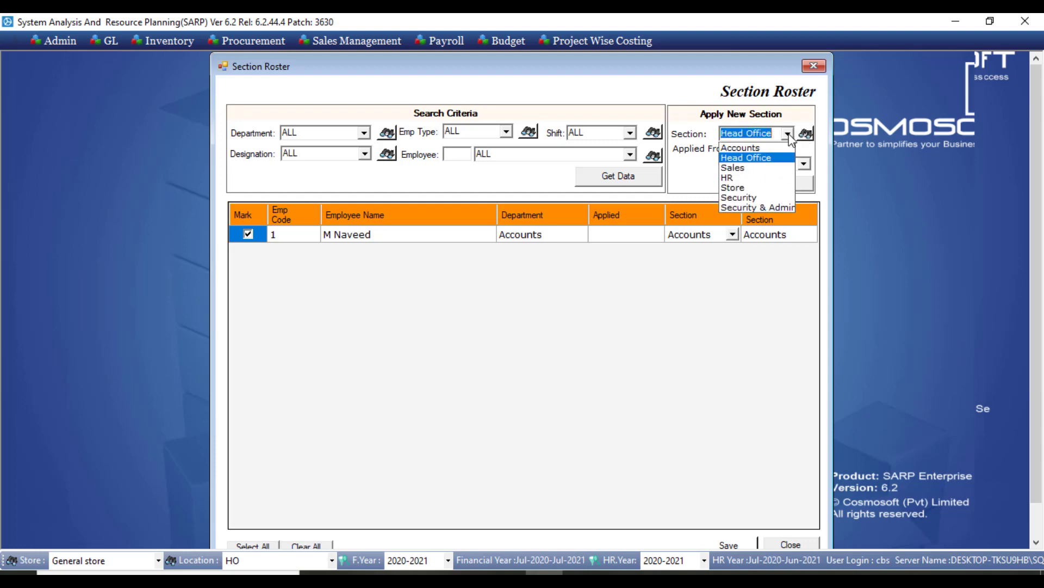
pyautogui.click(754, 169)
pyautogui.click(760, 188)
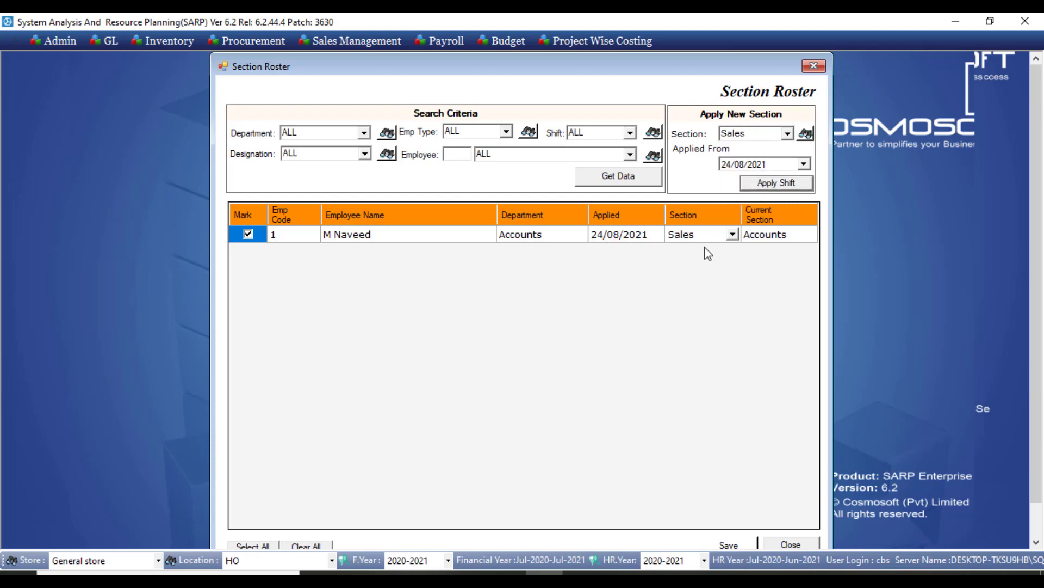
# Save the employee's section change and close the Section Roster.
pyautogui.scroll(-1, 1039, 258)
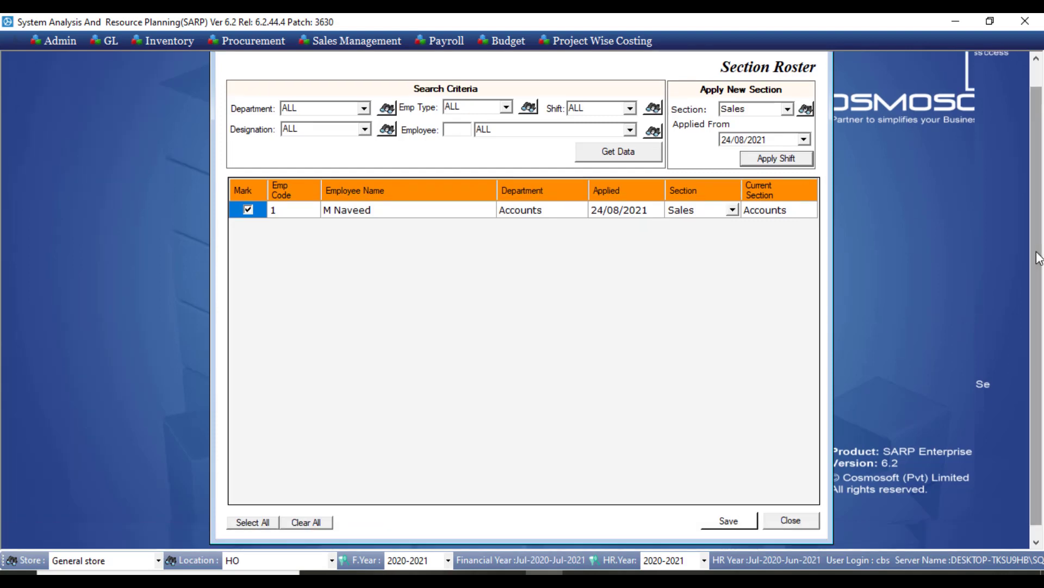
pyautogui.click(742, 523)
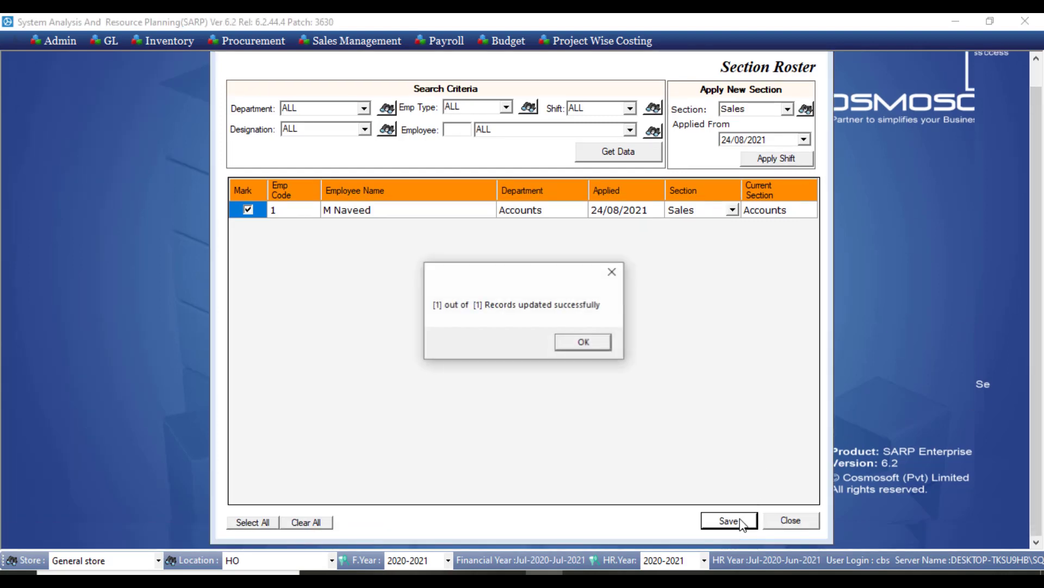
pyautogui.click(592, 351)
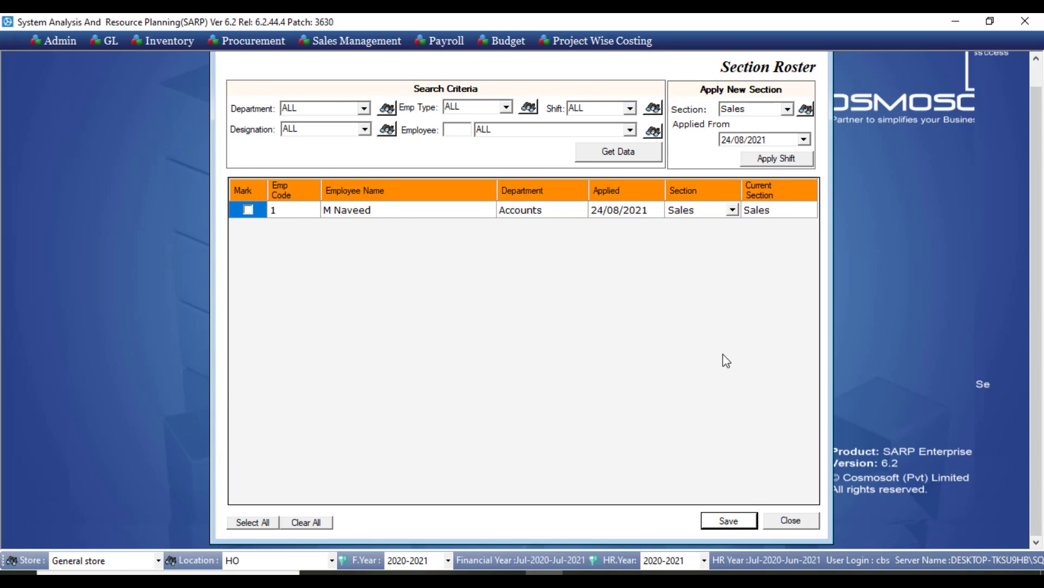
pyautogui.click(799, 524)
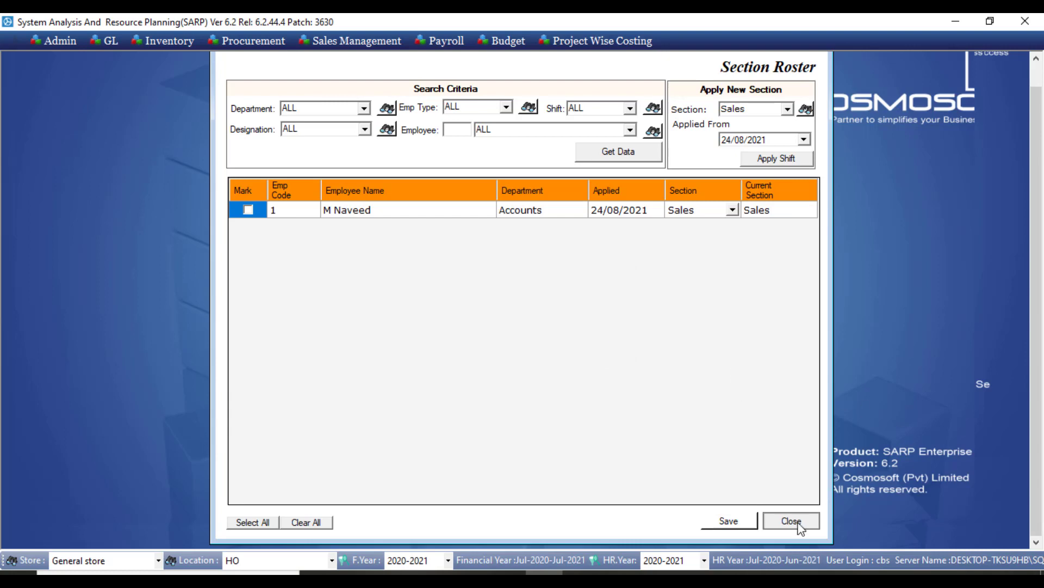
pyautogui.click(447, 39)
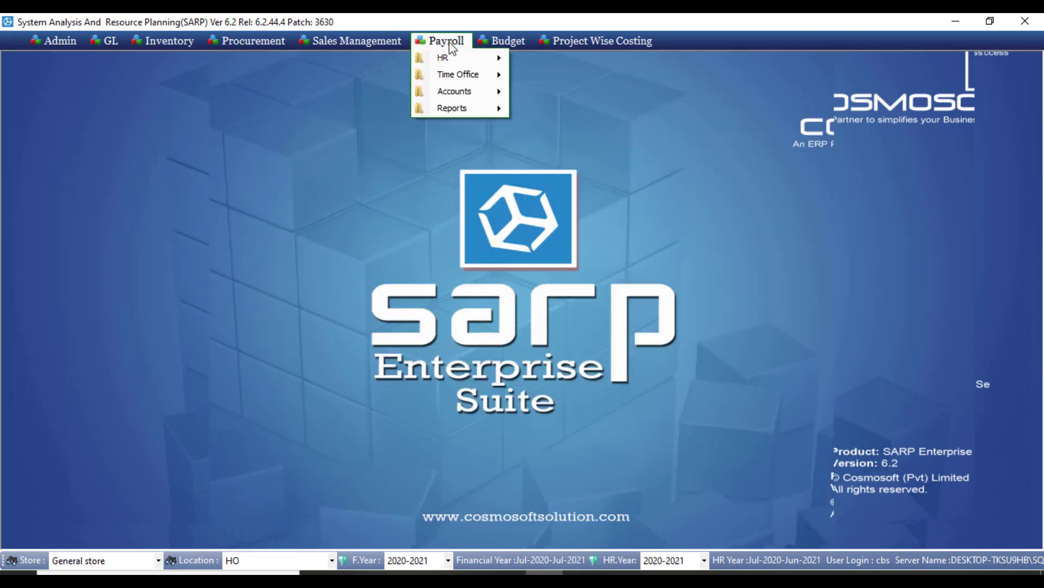
pyautogui.moveTo(459, 76)
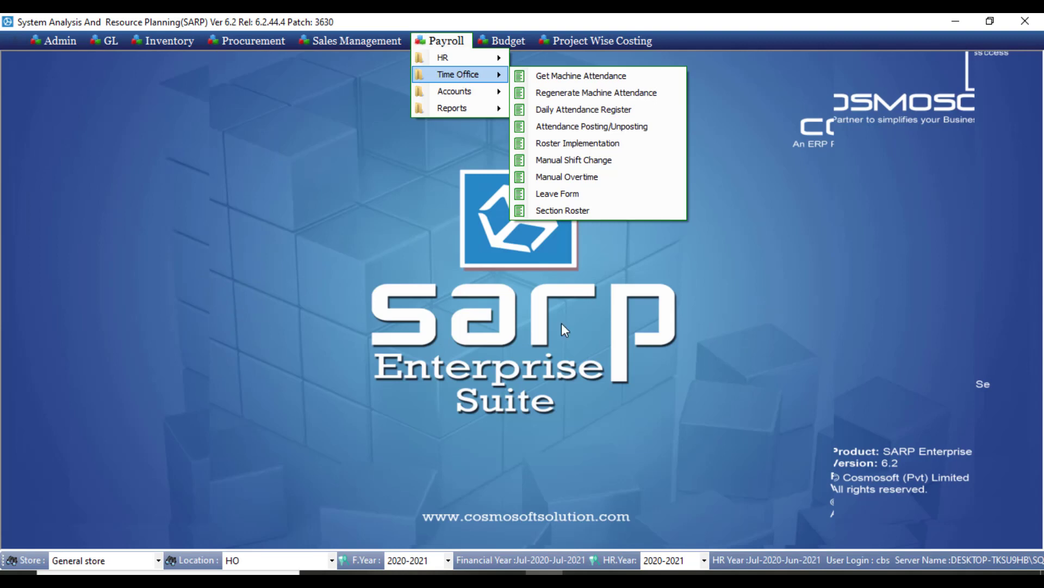